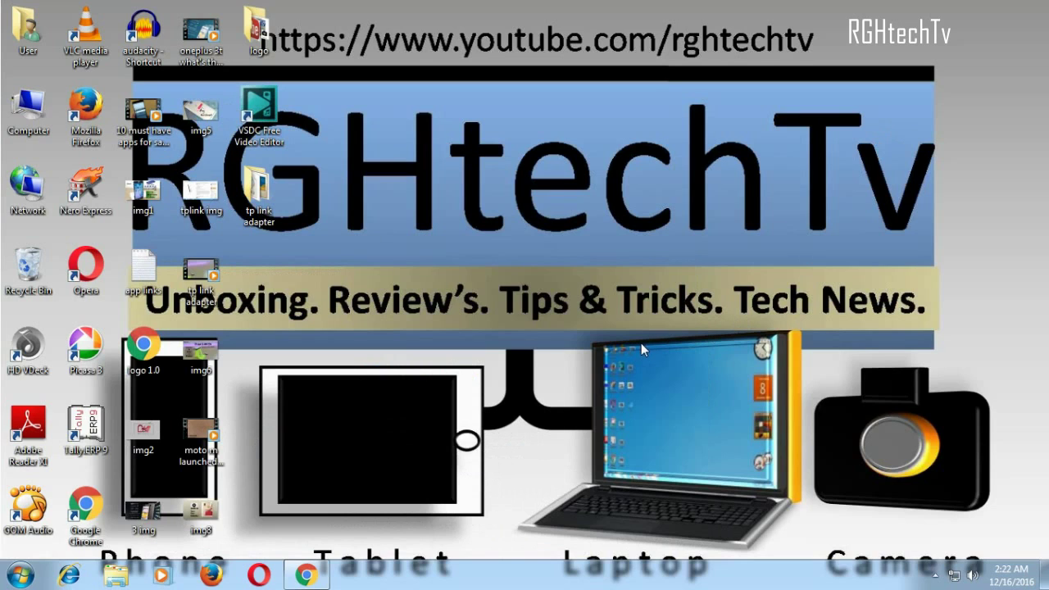
# Search Google in Chrome for "vsdc free video editor" and open the videosoftdev.com download page
pyautogui.click(310, 572)
pyautogui.click(390, 314)
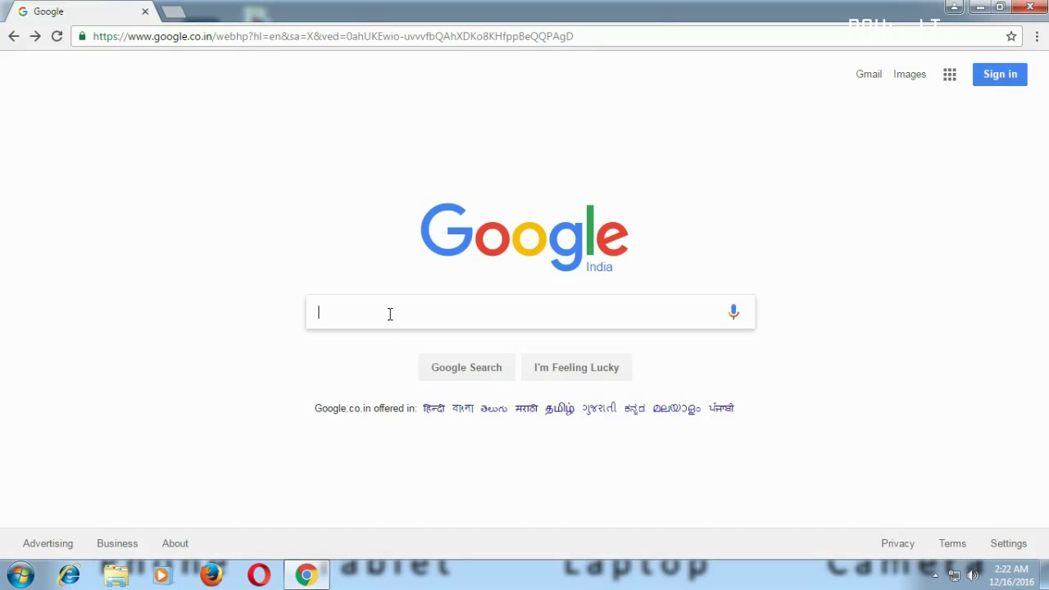
pyautogui.write('vsdc')
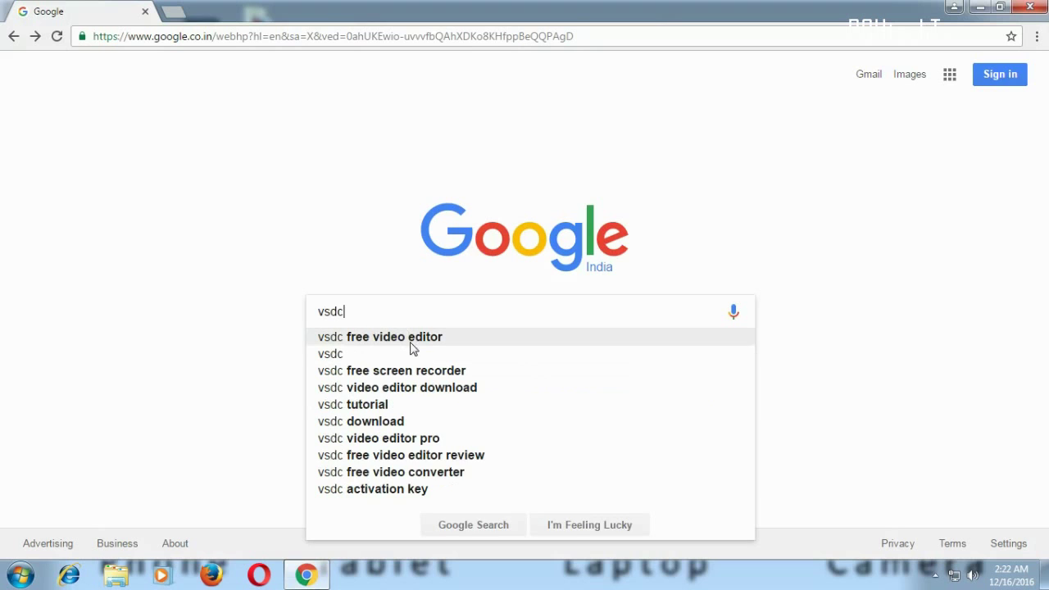
pyautogui.click(456, 343)
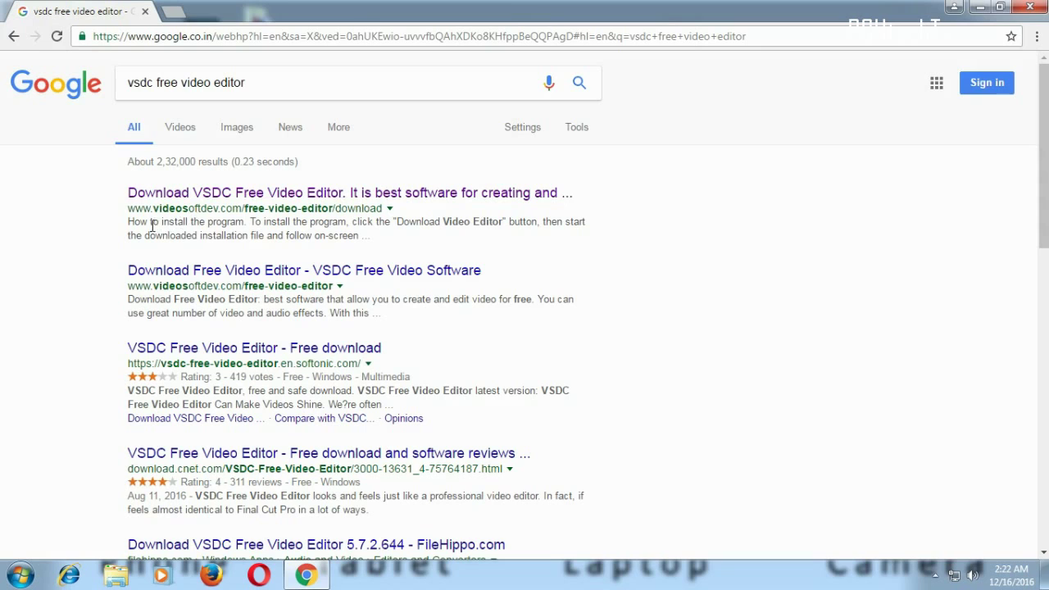
pyautogui.click(188, 199)
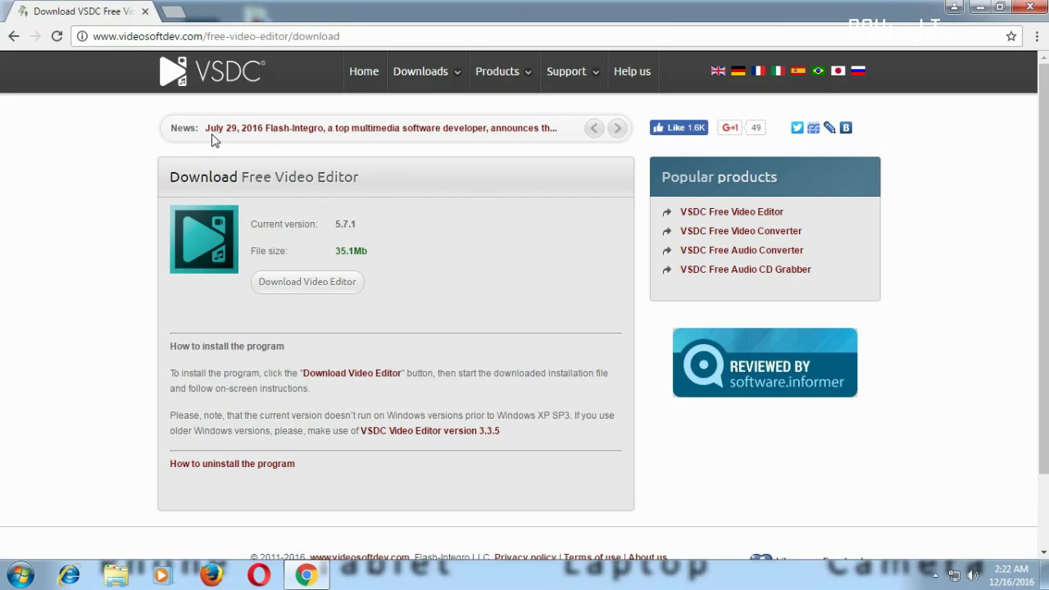
# Read the site's December 6, 2016 news article on the new VSDC release, then return to the download page
pyautogui.click(621, 130)
pyautogui.click(621, 129)
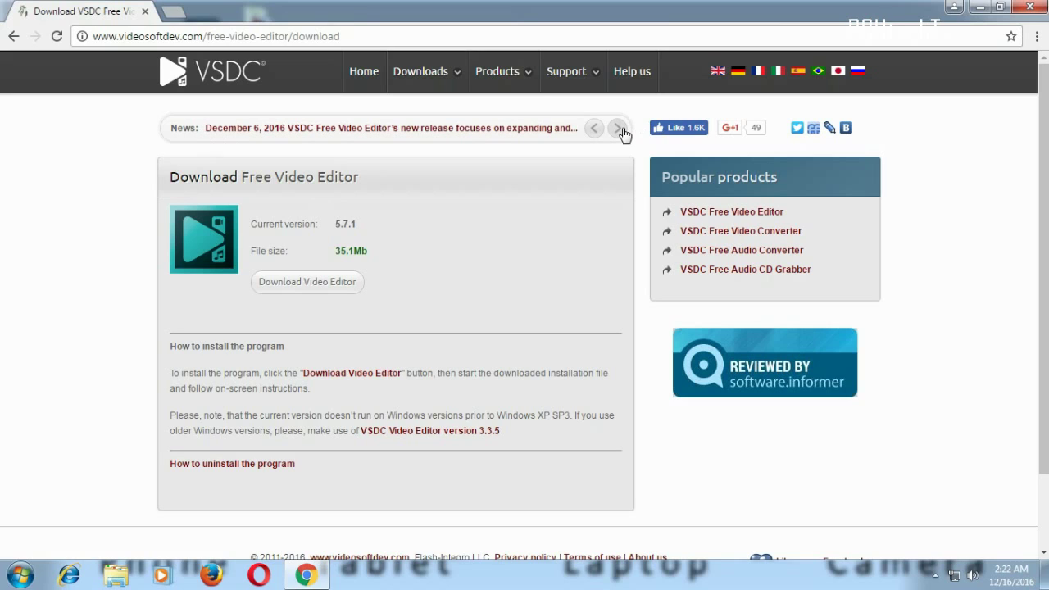
pyautogui.click(390, 131)
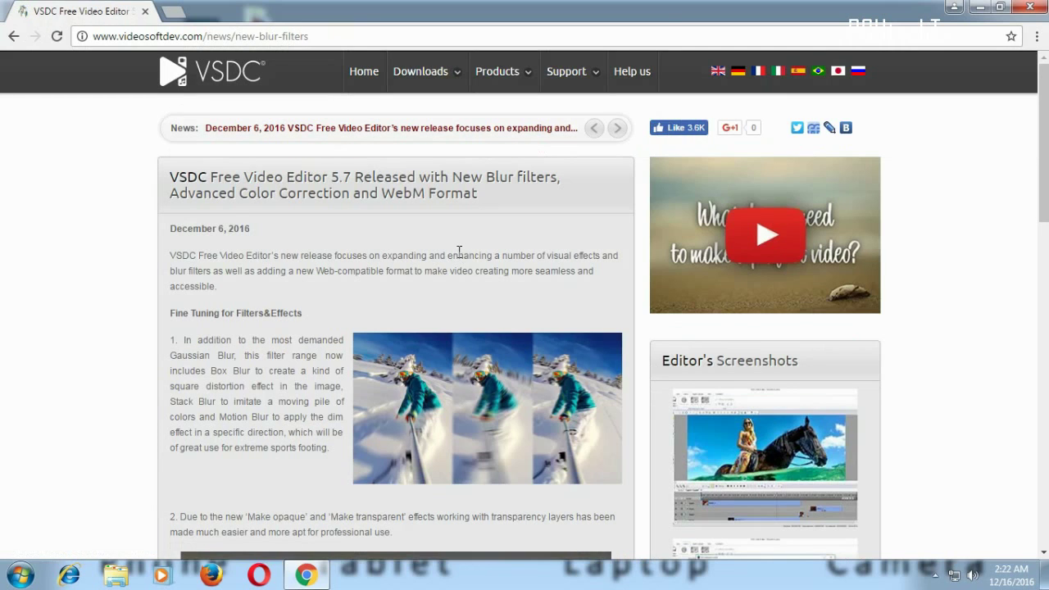
pyautogui.scroll(-4, 459, 251)
pyautogui.scroll(-2, 458, 252)
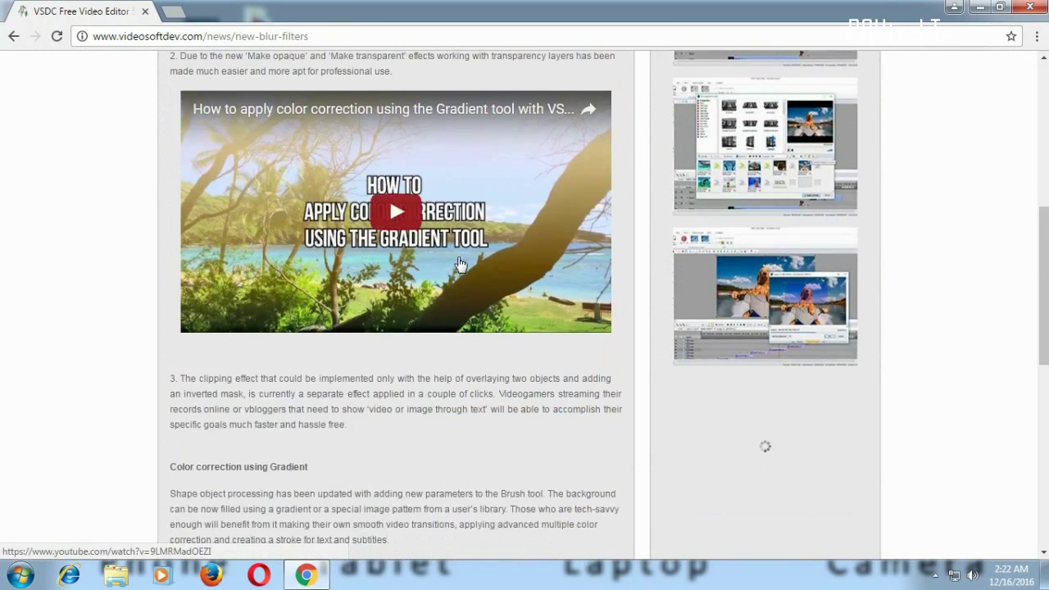
pyautogui.scroll(3, 459, 263)
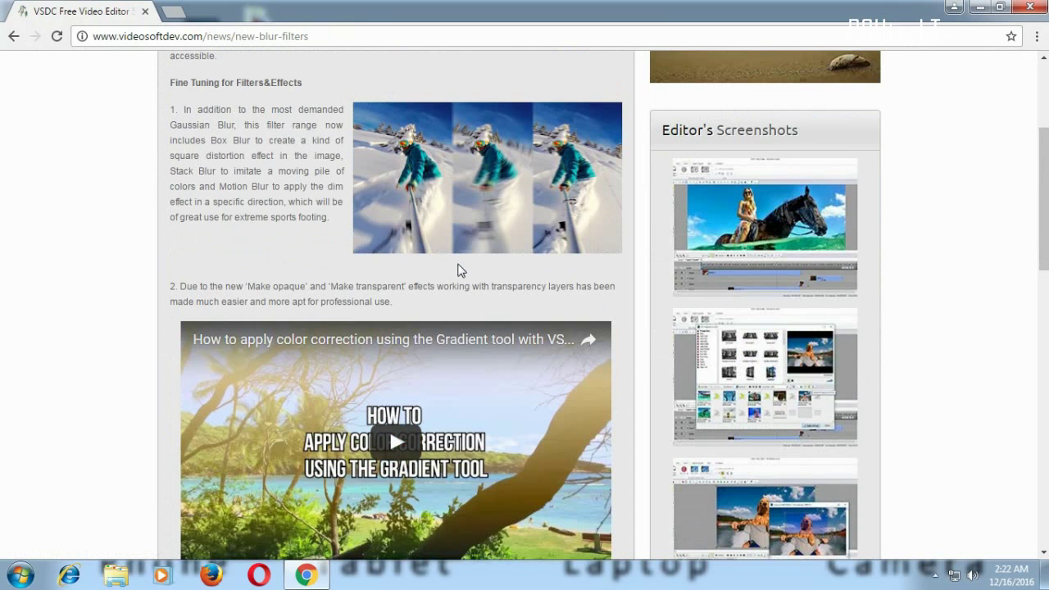
pyautogui.scroll(-10, 459, 266)
pyautogui.scroll(-4, 458, 270)
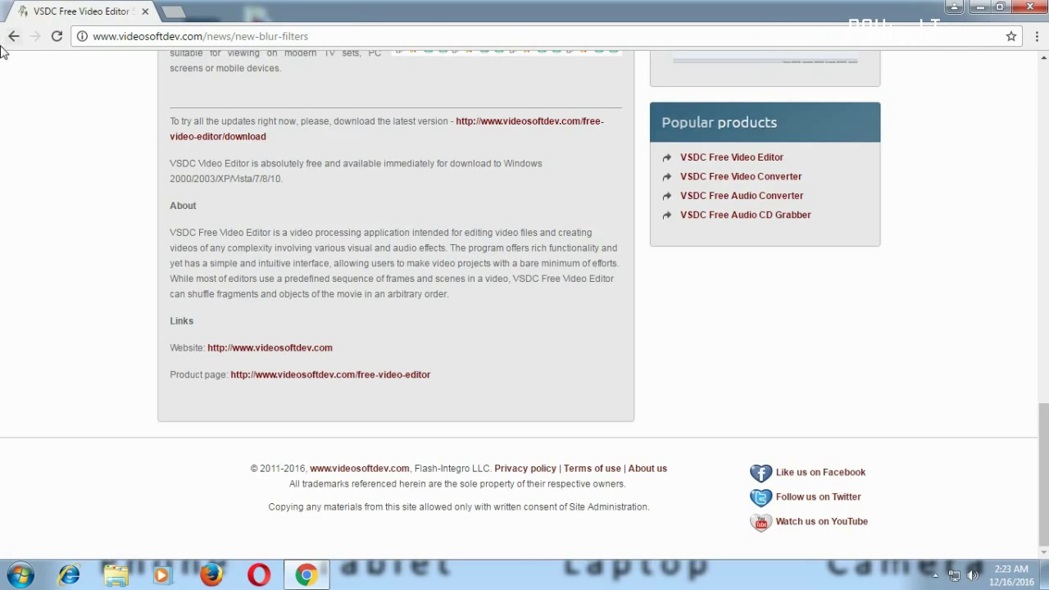
pyautogui.click(25, 37)
# Launch VSDC Free Video Editor from the desktop and dismiss its Pro upgrade welcome window
pyautogui.press('super+d')
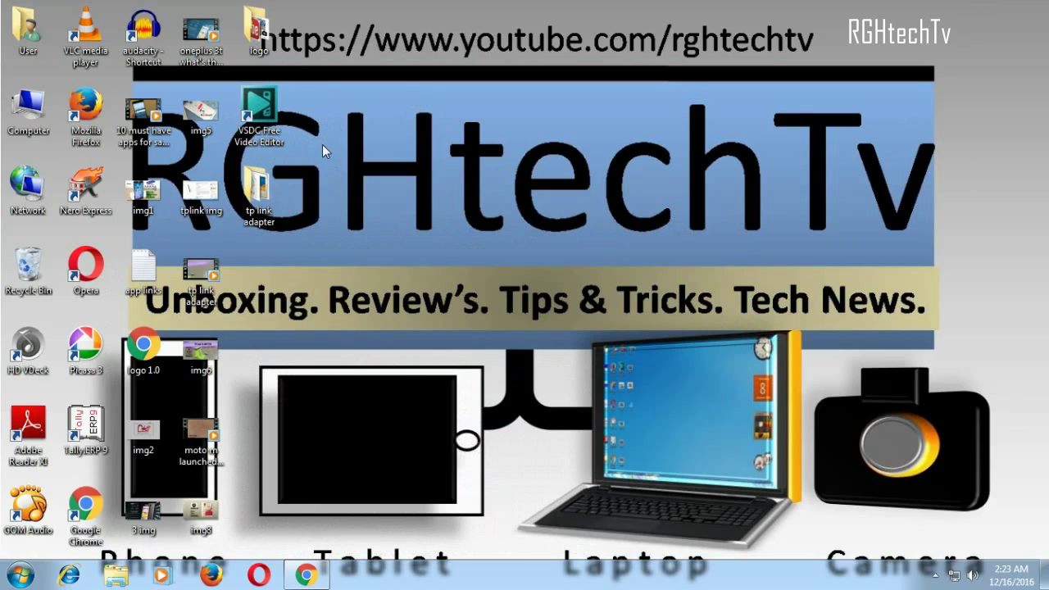
pyautogui.doubleClick(259, 120)
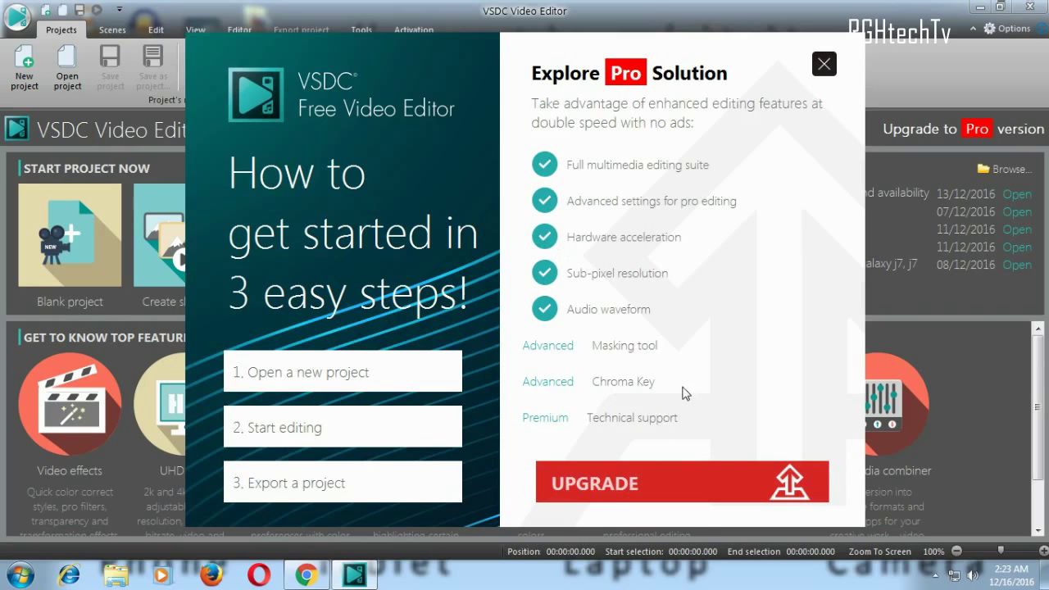
pyautogui.click(832, 74)
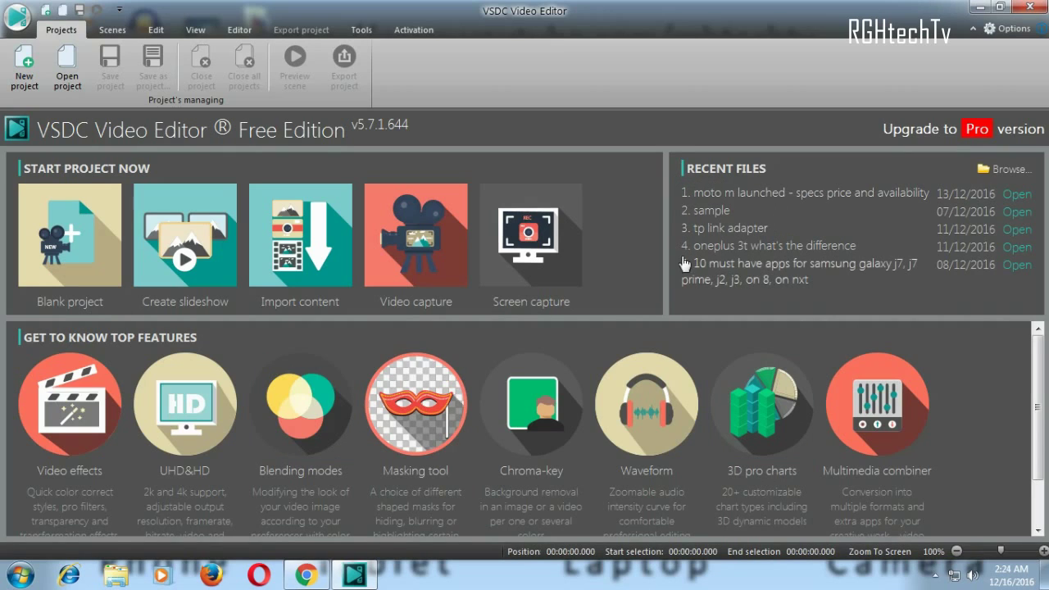
# Examine the online guide on applying video effects, then close it and return to VSDC Video Editor
pyautogui.click(86, 445)
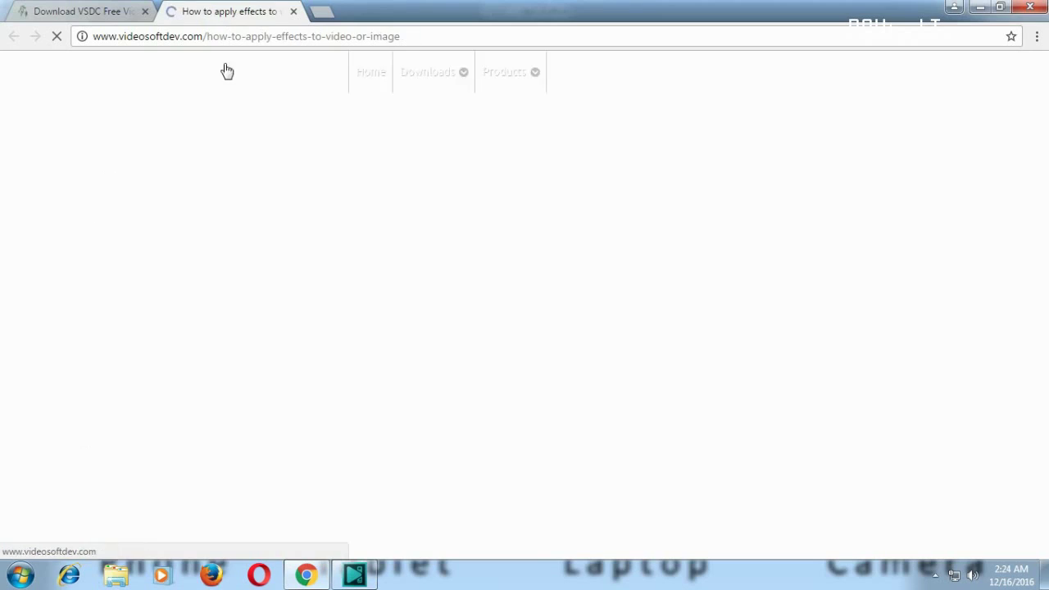
pyautogui.scroll(-7, 312, 260)
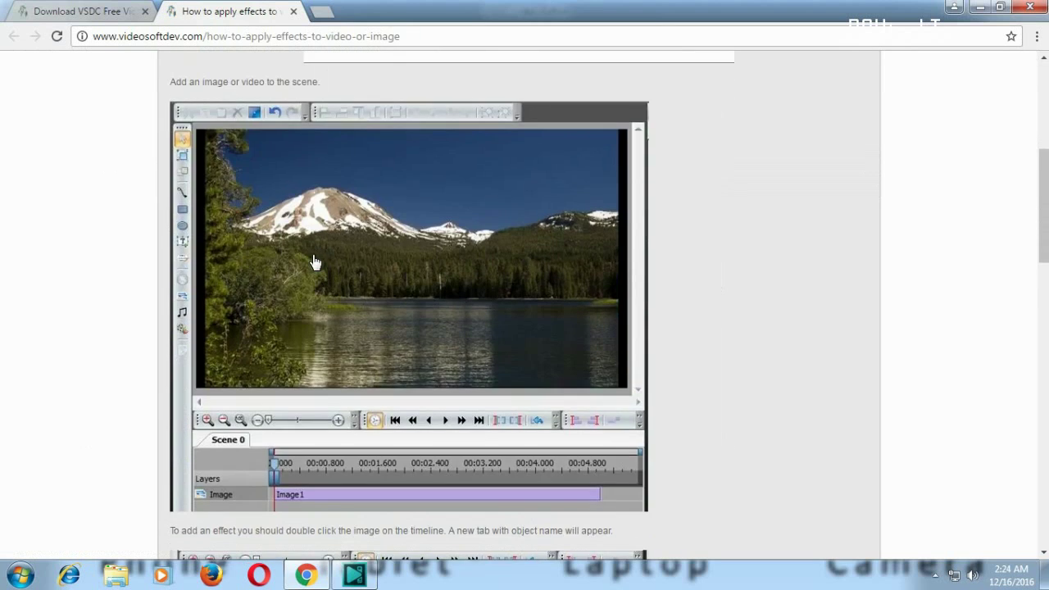
pyautogui.scroll(-4, 312, 254)
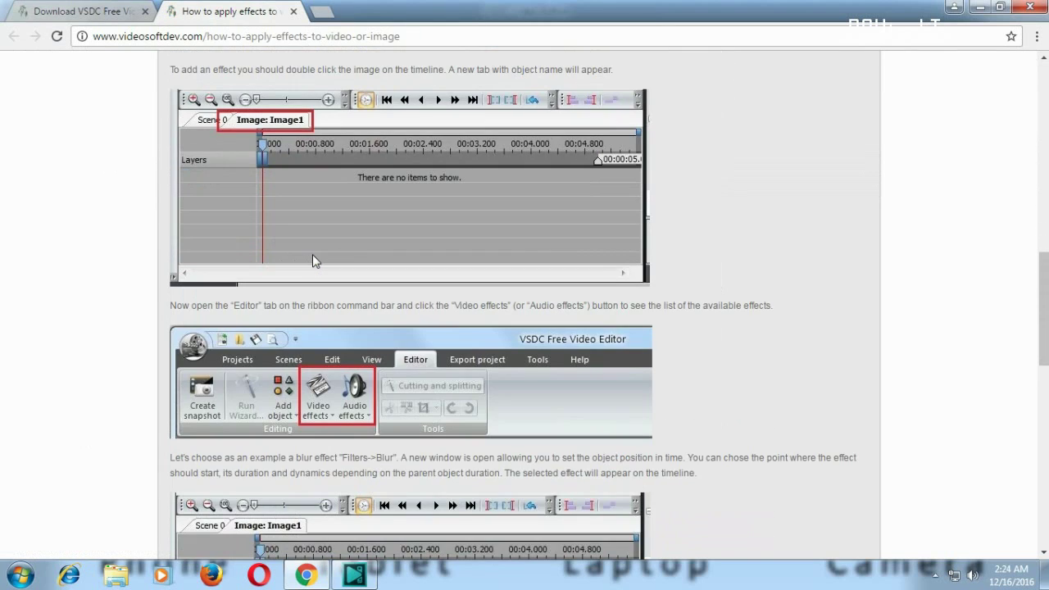
pyautogui.scroll(-7, 312, 254)
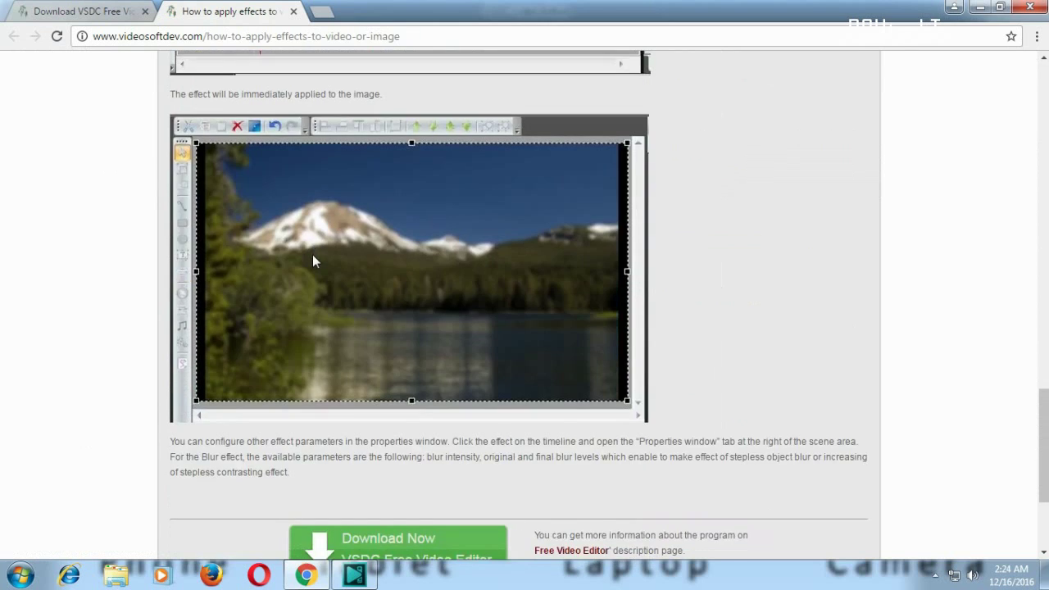
pyautogui.scroll(4, 312, 254)
pyautogui.scroll(14, 312, 254)
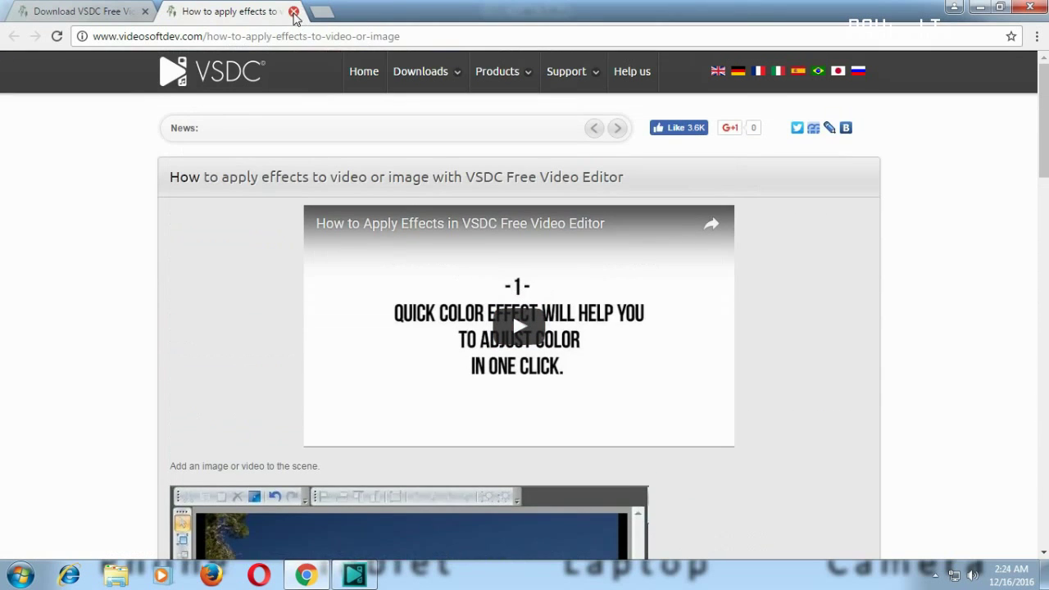
pyautogui.click(293, 11)
pyautogui.click(354, 575)
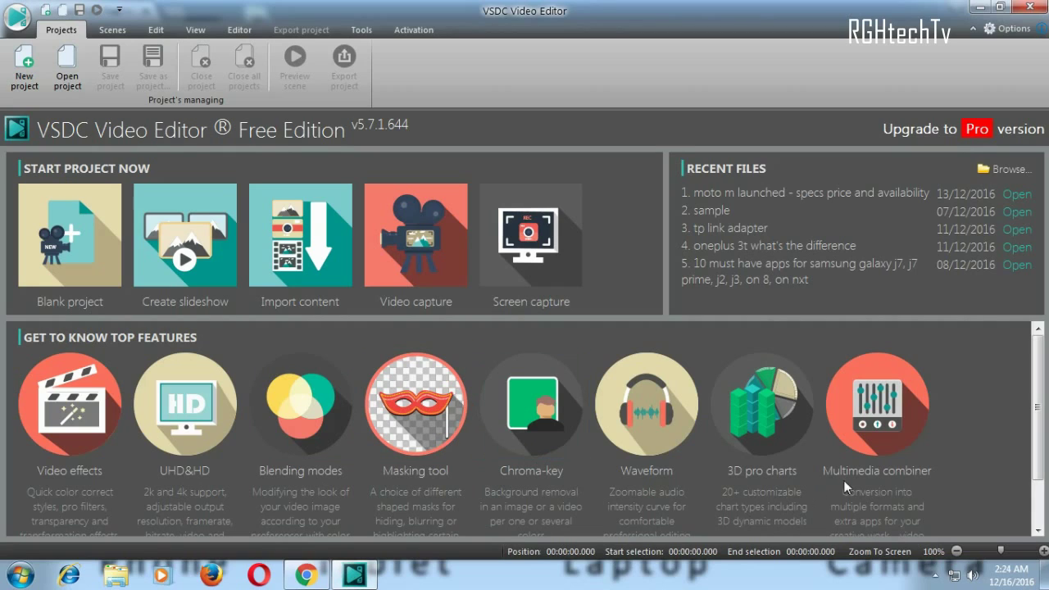
# Create a blank project titled demo, keeping the HD 1280x720 (16:9) resolution and 30 fps frame rate
pyautogui.click(79, 261)
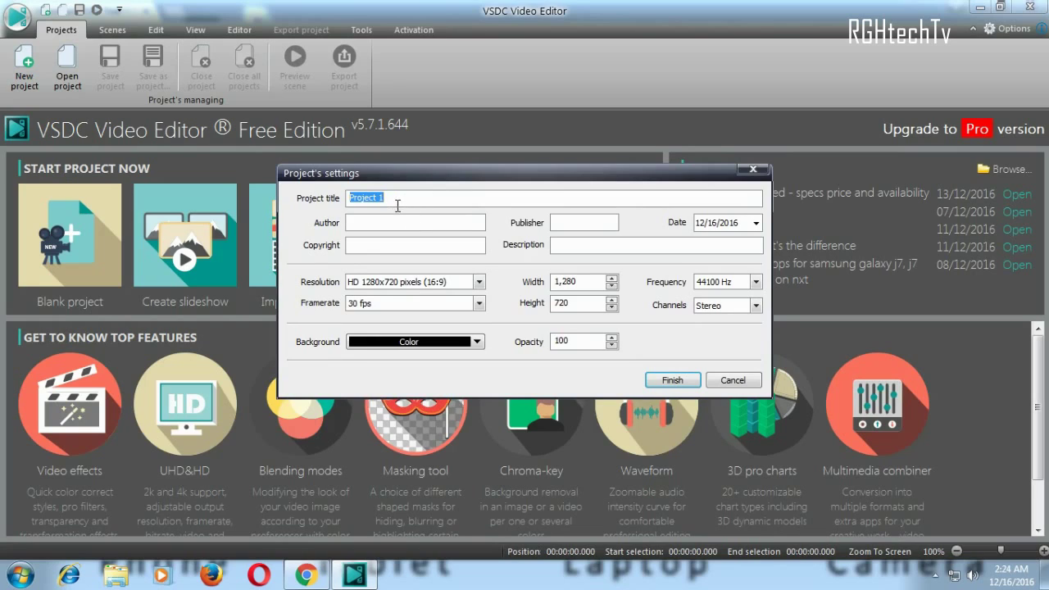
pyautogui.write('de')
pyautogui.write('mpo')
pyautogui.press('BackSpace')
pyautogui.press('BackSpace')
pyautogui.write('o')
pyautogui.click(479, 283)
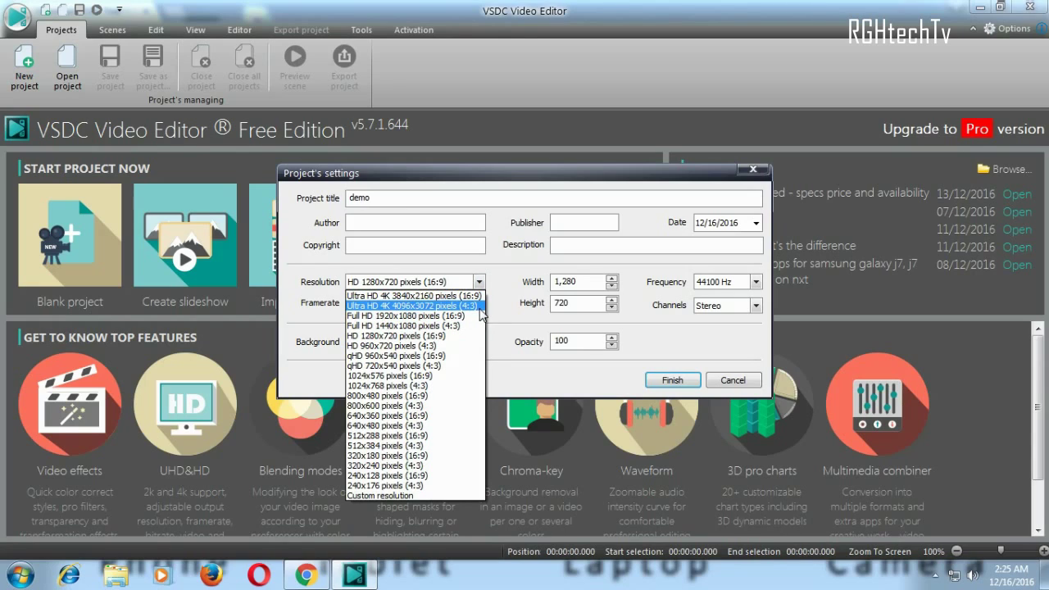
pyautogui.click(498, 283)
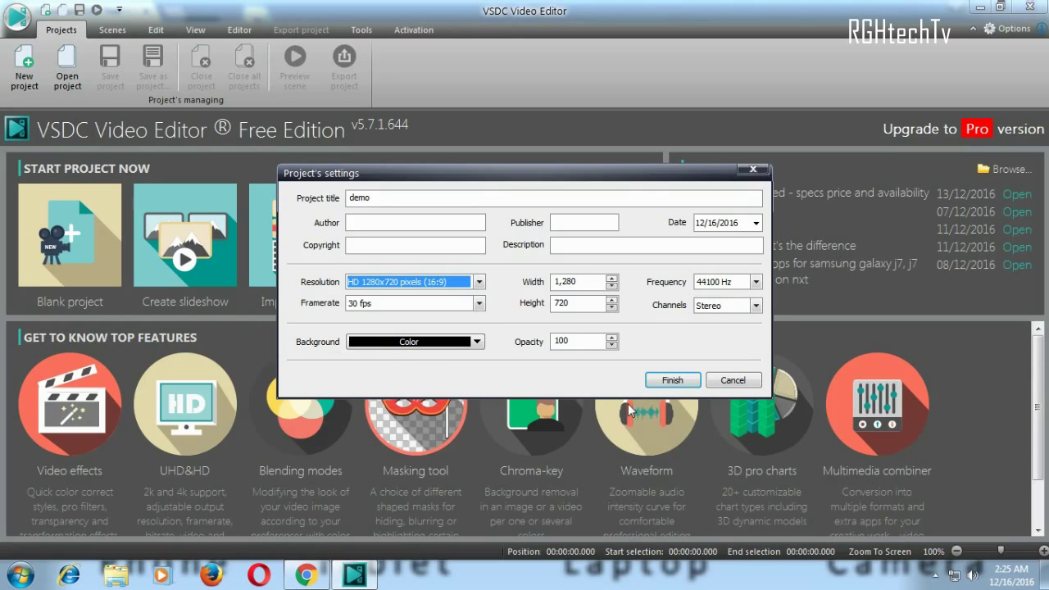
pyautogui.click(672, 380)
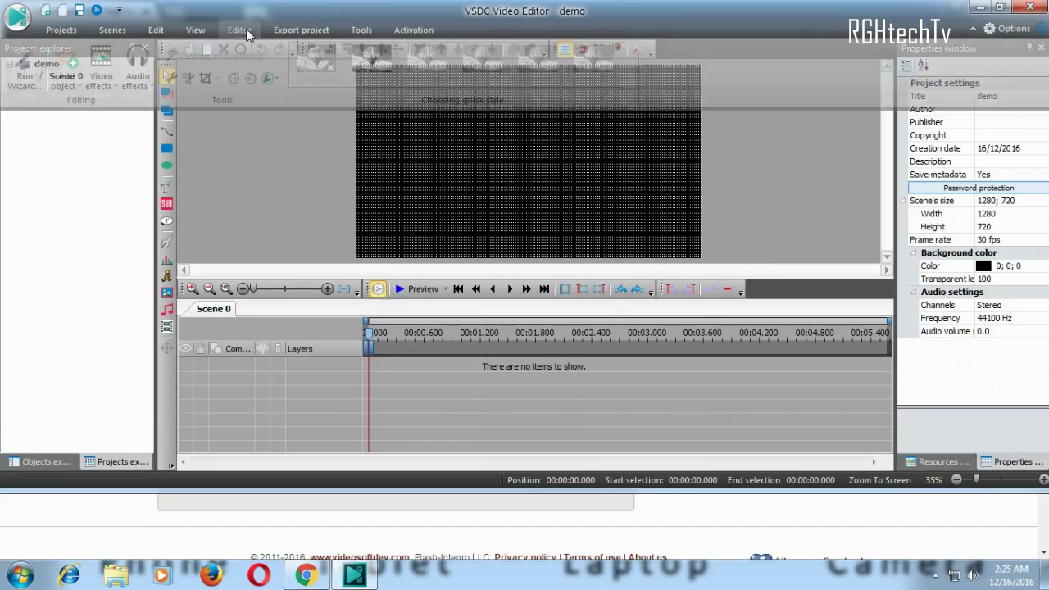
pyautogui.click(1000, 7)
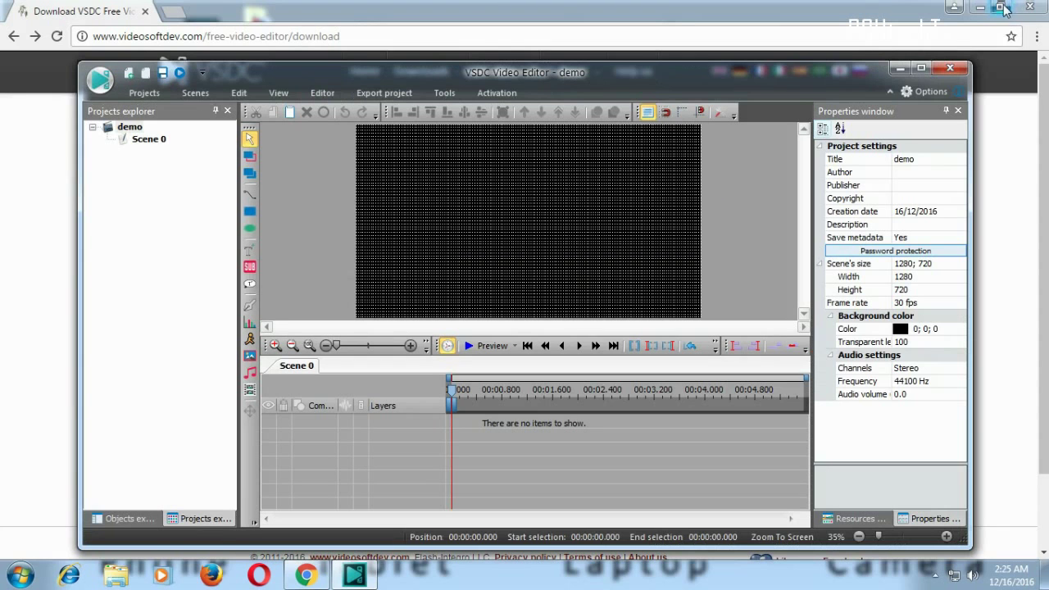
pyautogui.click(921, 67)
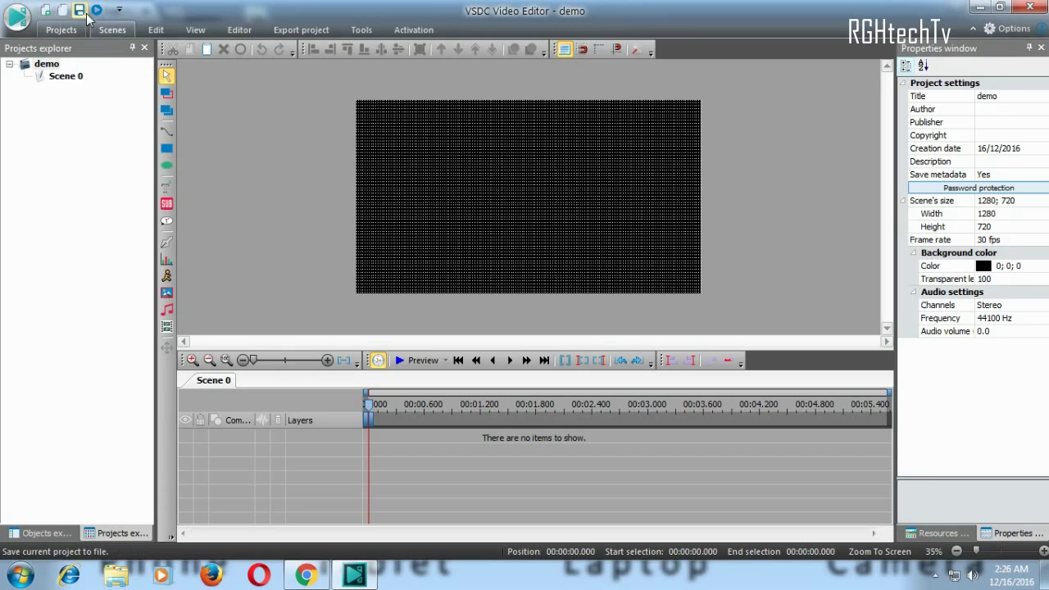
# Save the project as demo in the VideoEditor documents folder, as a video project file (*.vproj)
pyautogui.click(82, 12)
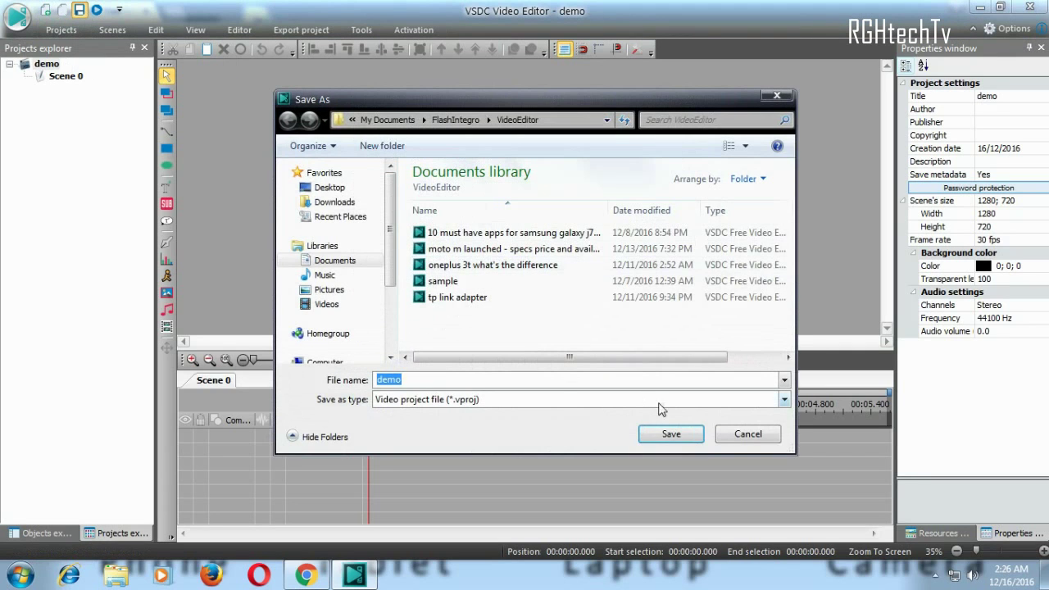
pyautogui.click(670, 433)
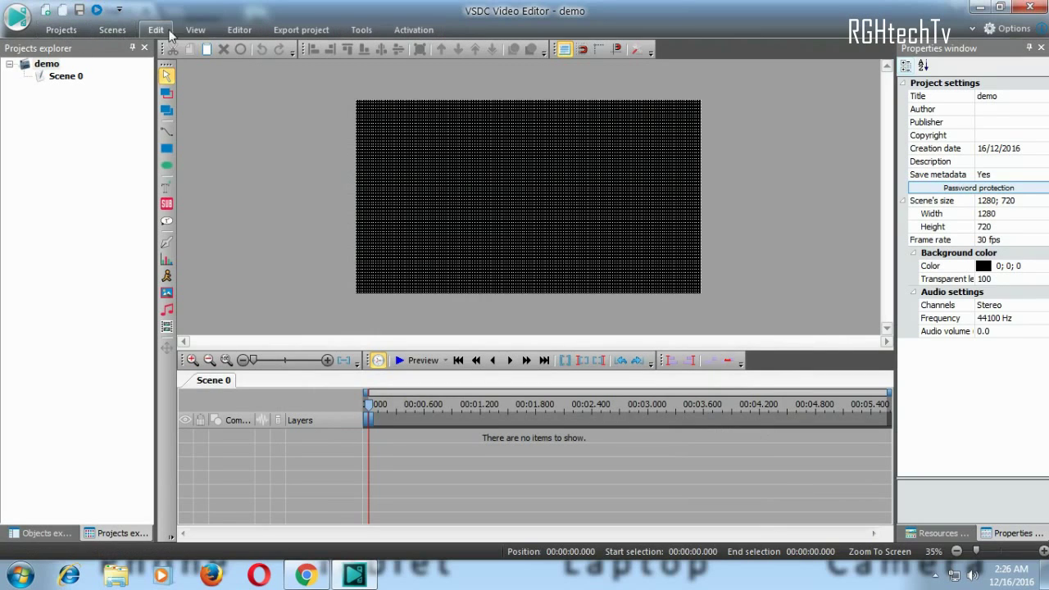
# Check the object-adding options and keep the Editor ribbon permanently expanded
pyautogui.click(248, 31)
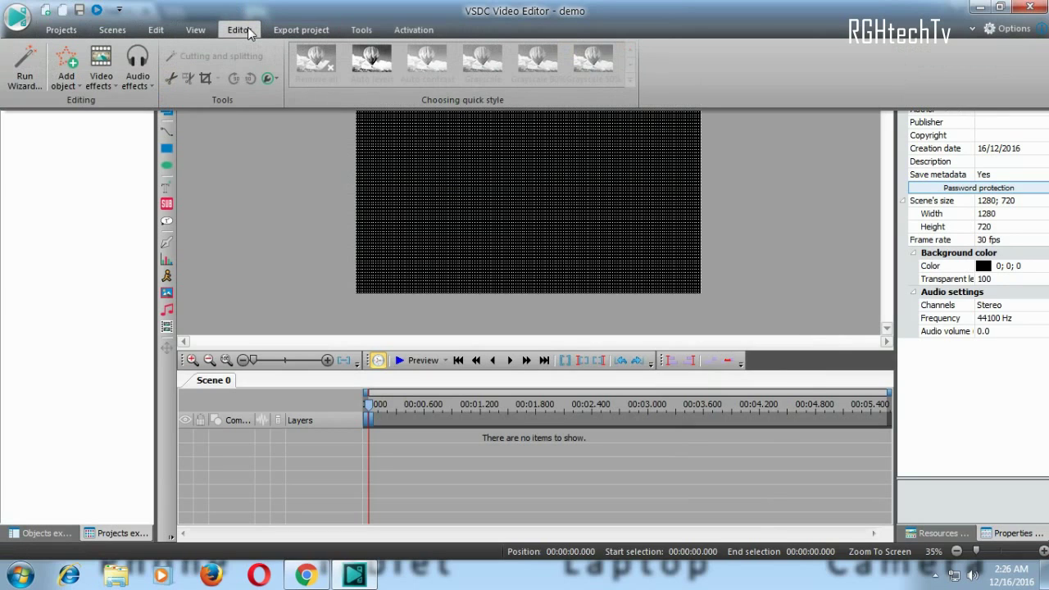
pyautogui.click(80, 87)
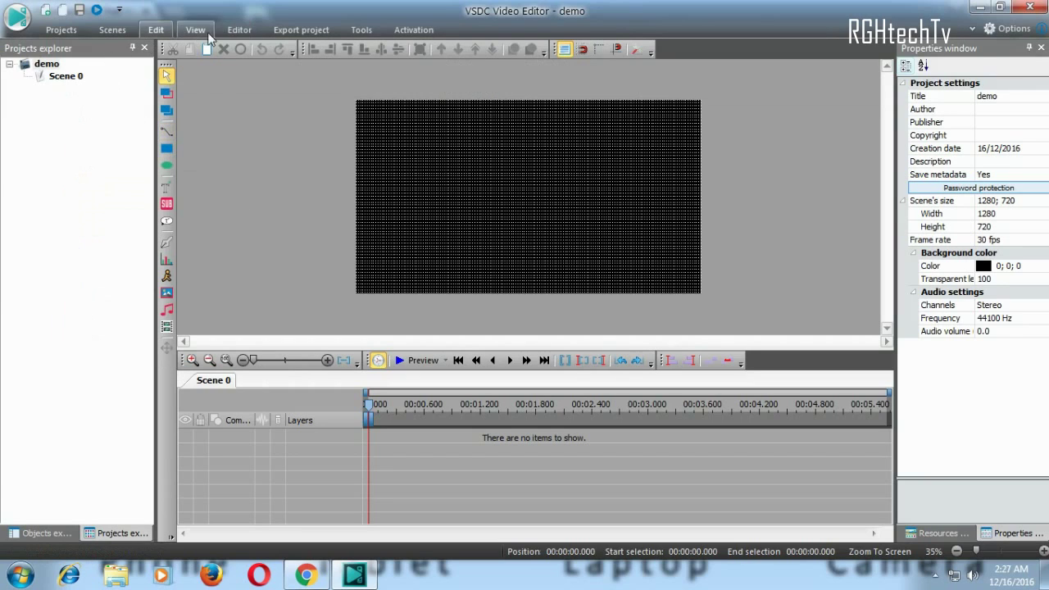
pyautogui.click(244, 31)
pyautogui.doubleClick(243, 32)
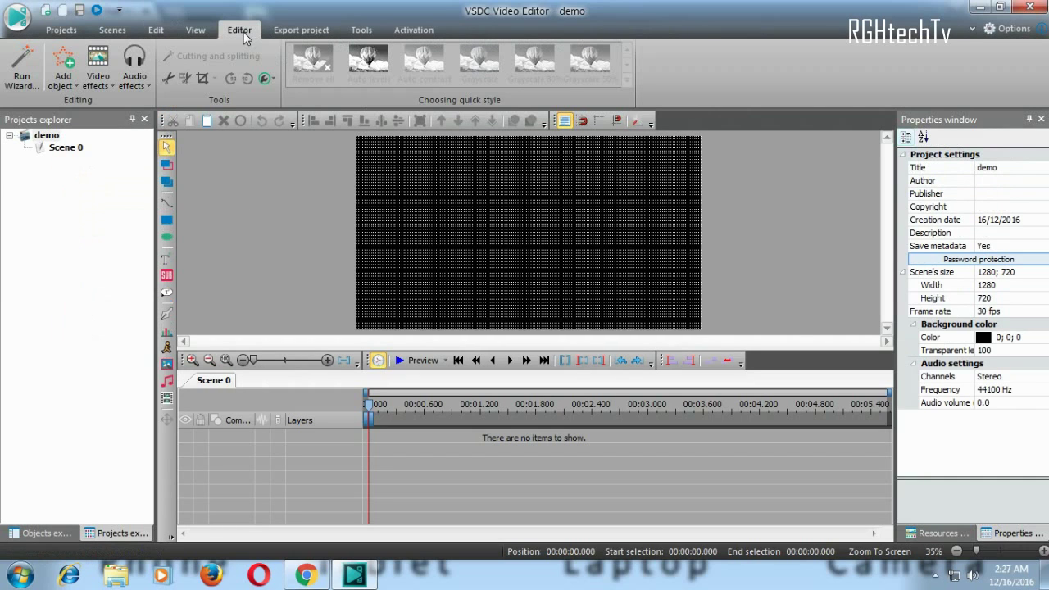
# Look through the video effect categories, including quick styles, filters and transparency, and the audio effect categories such as amplitude
pyautogui.click(102, 85)
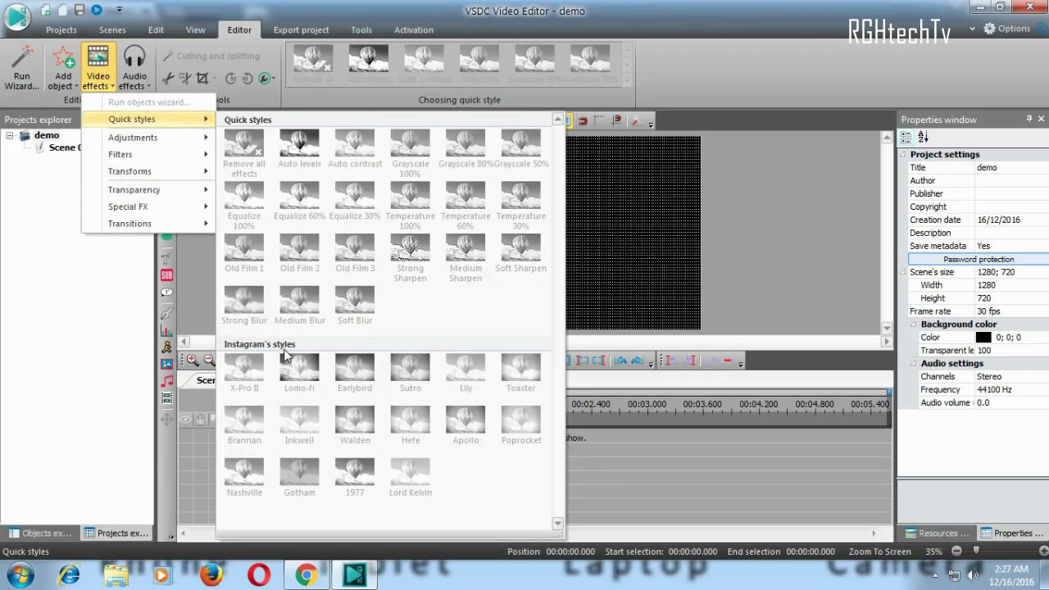
pyautogui.moveTo(170, 144)
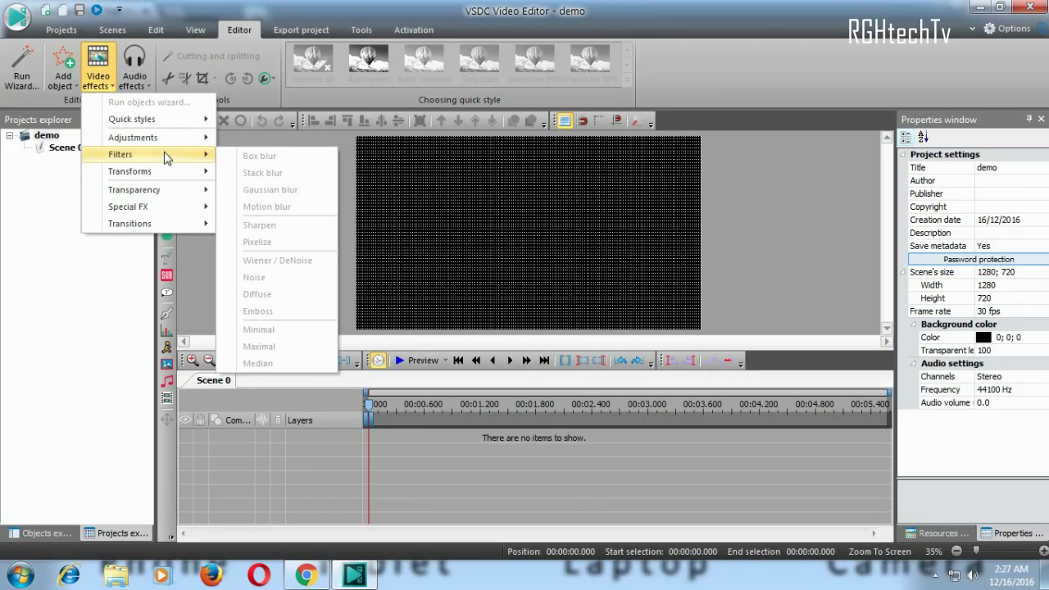
pyautogui.moveTo(168, 178)
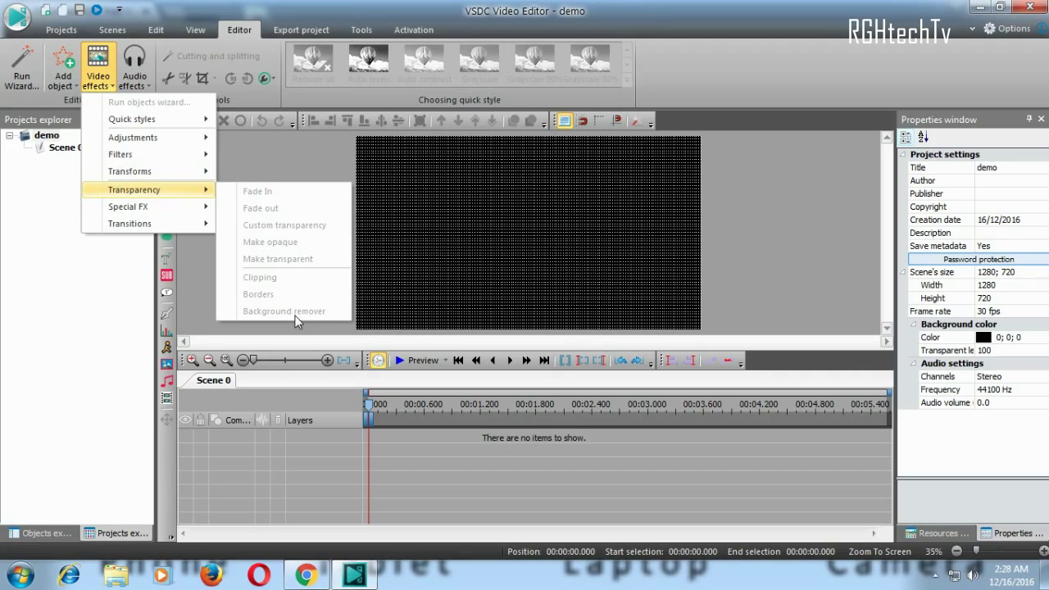
pyautogui.click(238, 166)
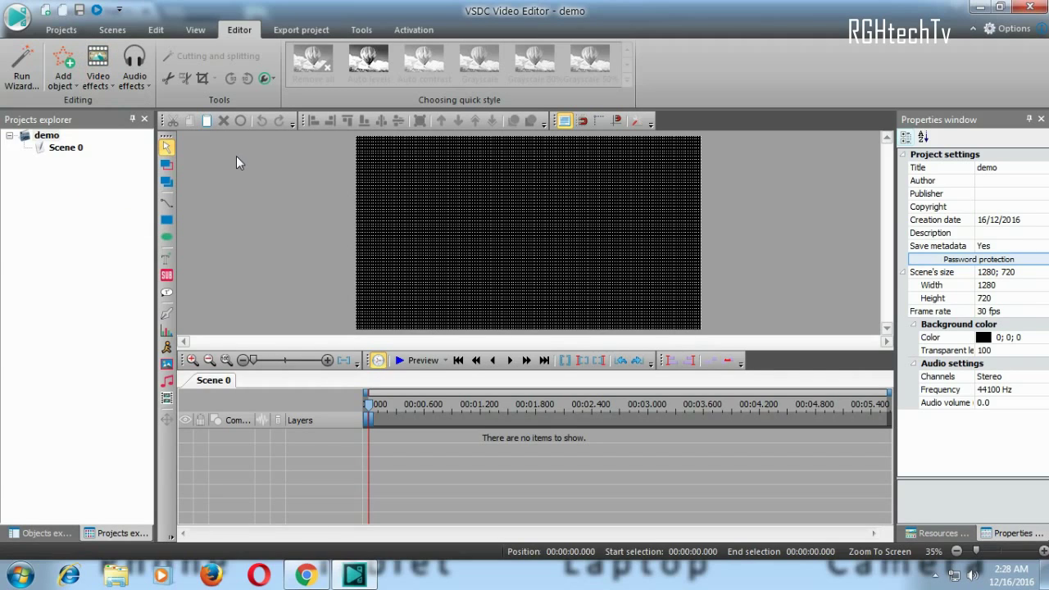
pyautogui.click(135, 82)
pyautogui.moveTo(198, 101)
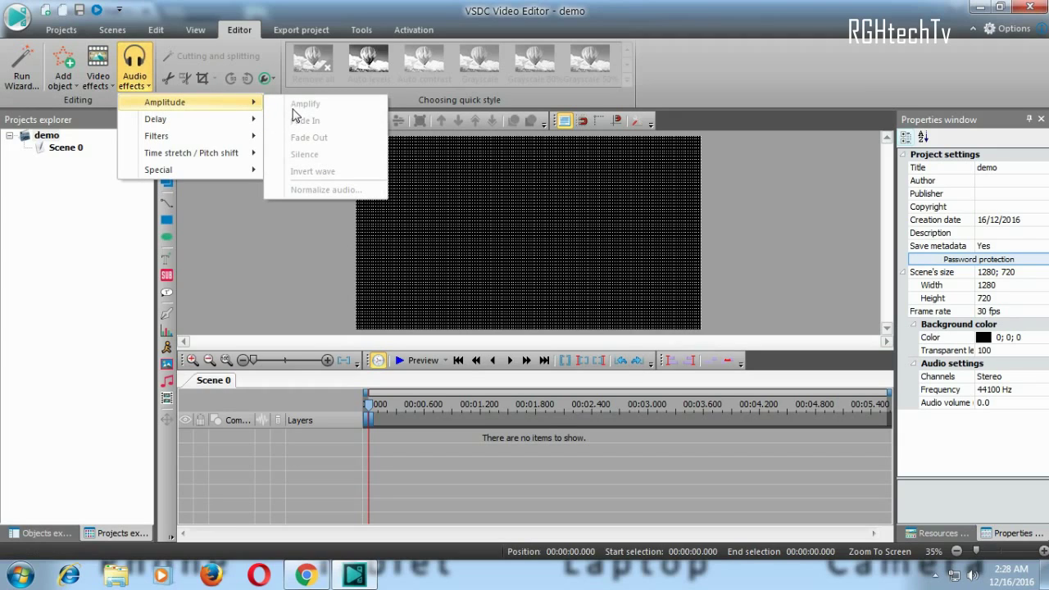
pyautogui.click(233, 228)
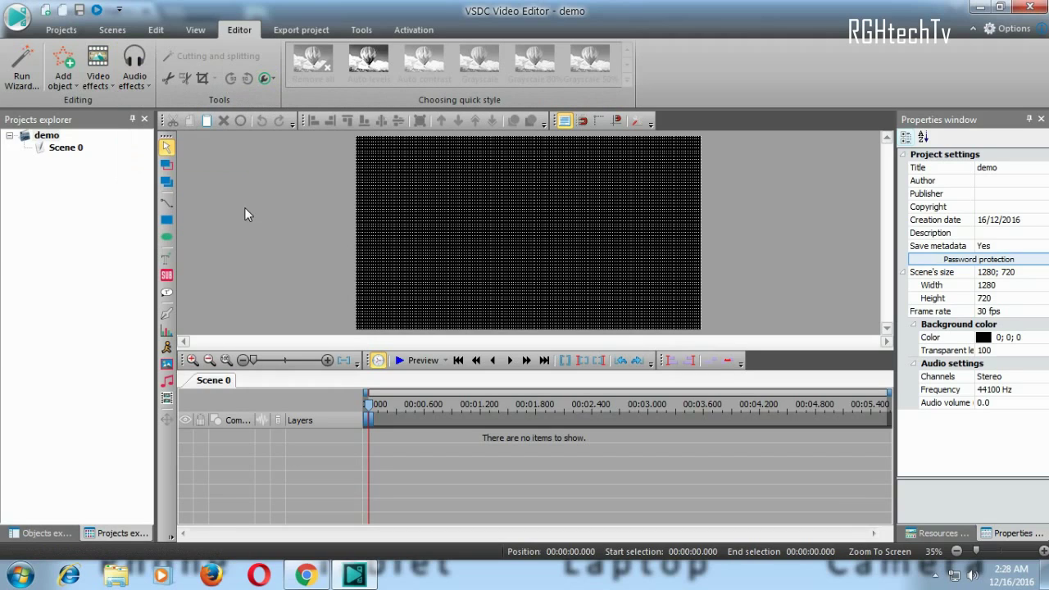
# Hide the editing tools panel, show it again, and return to the Editor ribbon
pyautogui.click(69, 90)
pyautogui.click(70, 90)
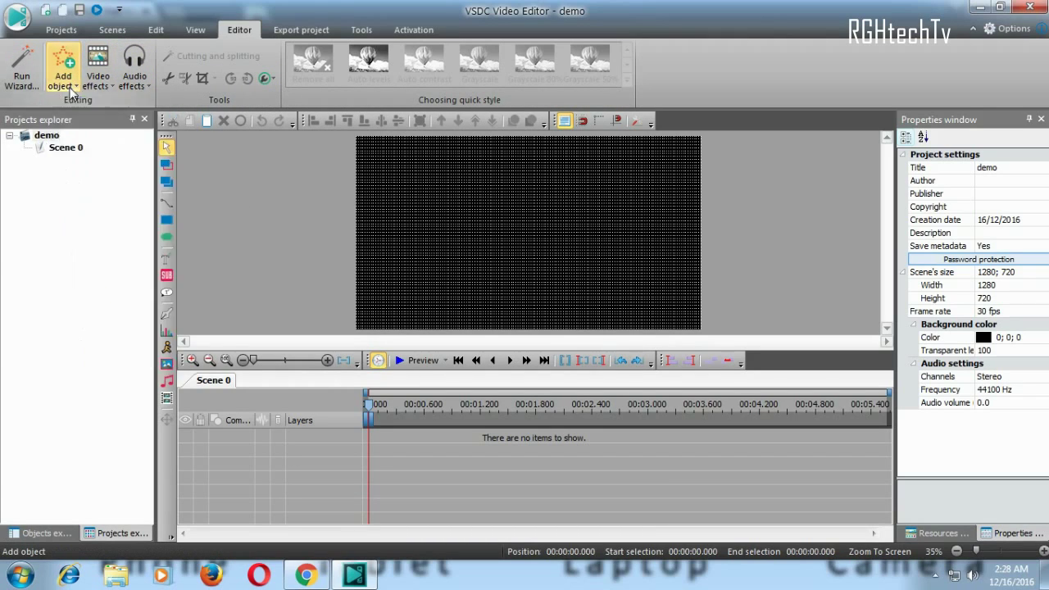
pyautogui.click(195, 31)
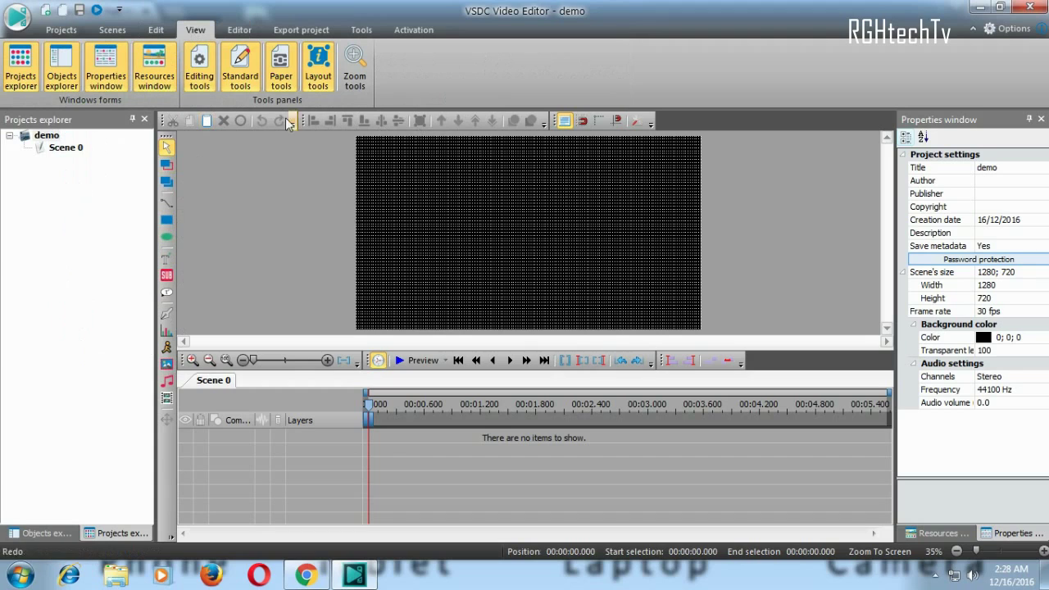
pyautogui.click(201, 69)
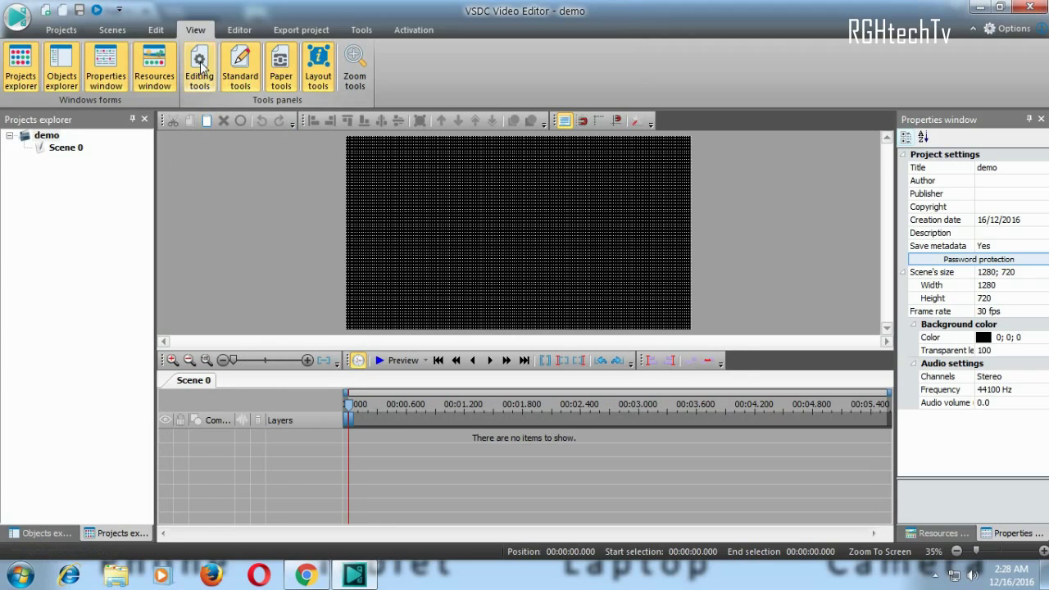
pyautogui.click(201, 70)
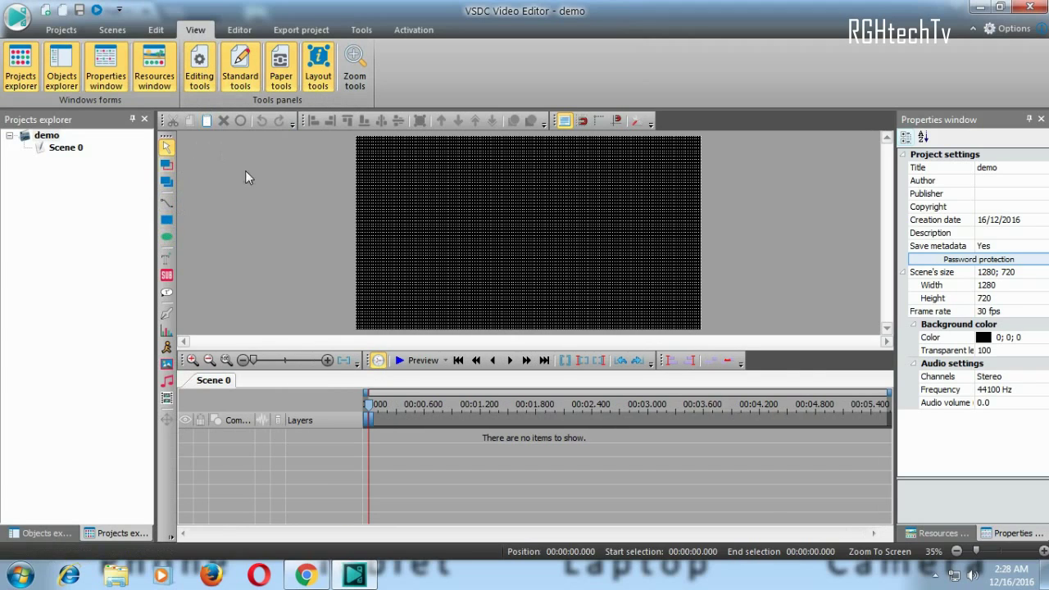
pyautogui.click(237, 33)
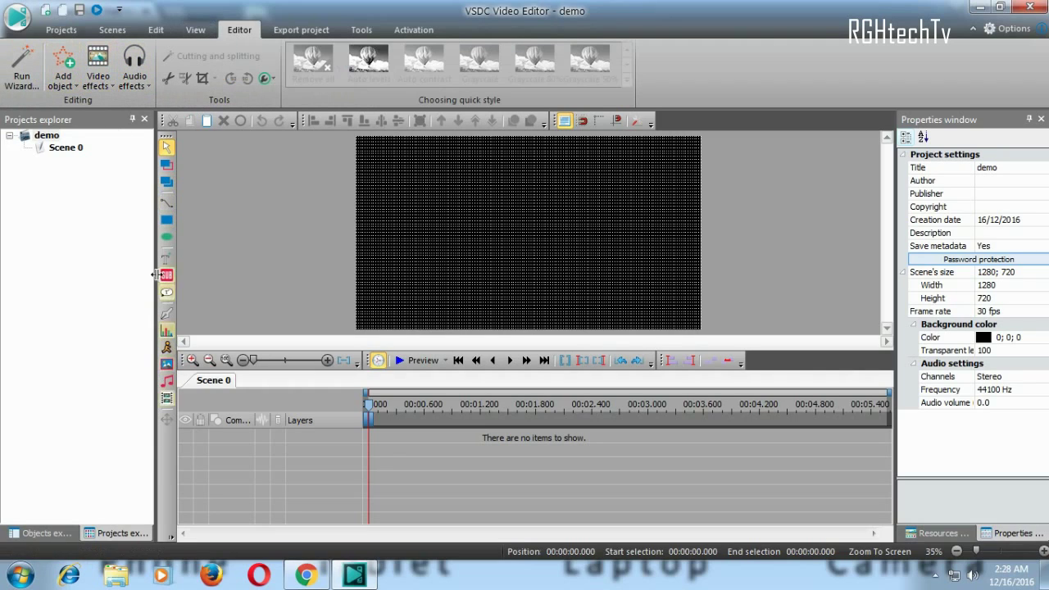
# Add the video MVI_5529 from the tp link adapter folder on the desktop to Scene 0, keeping the default placement settings
pyautogui.click(168, 400)
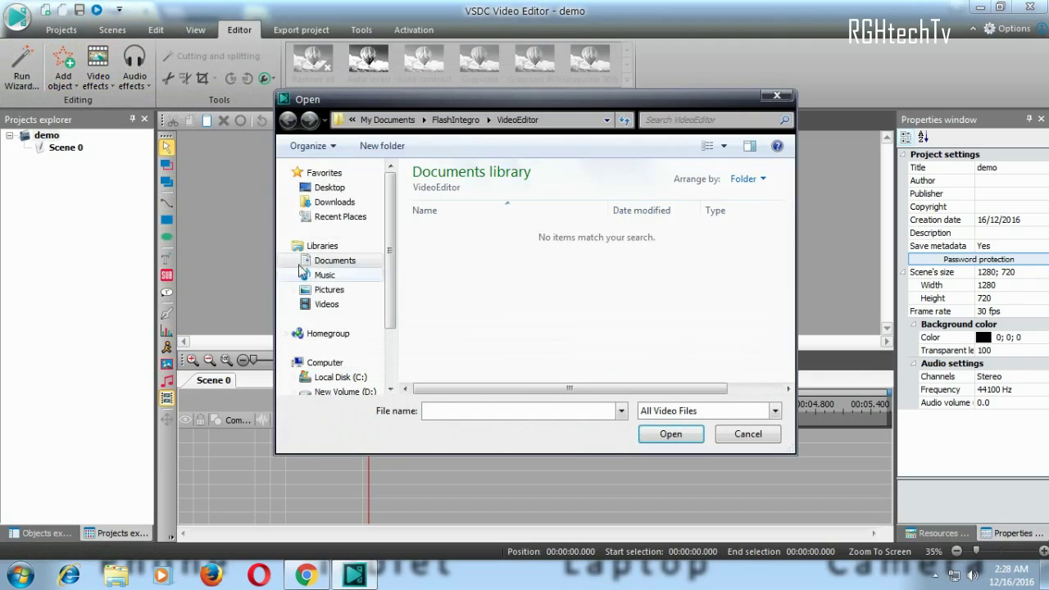
pyautogui.click(329, 187)
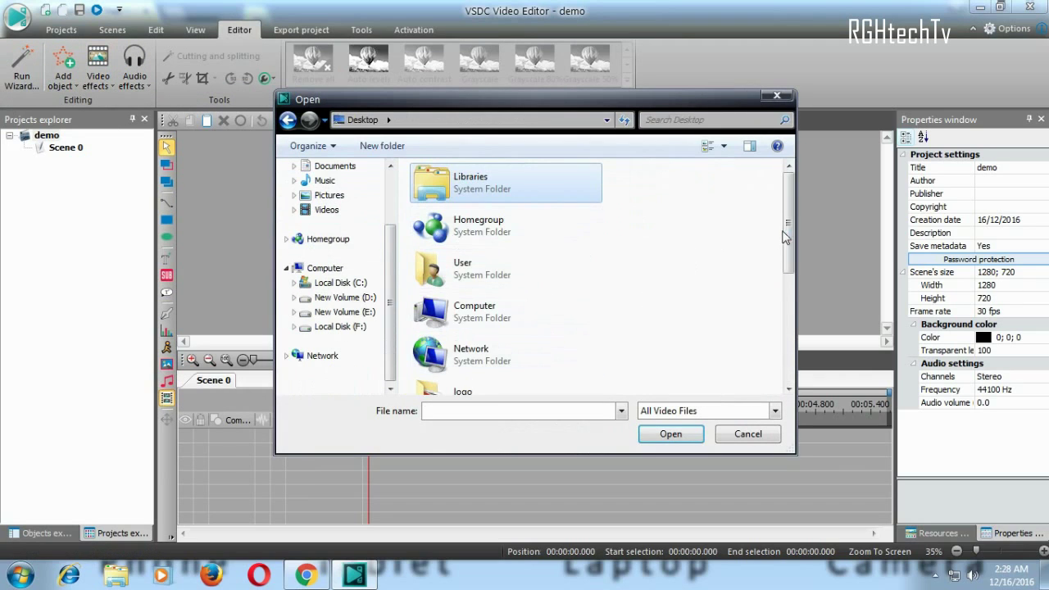
pyautogui.moveTo(786, 233); pyautogui.dragTo(782, 340)
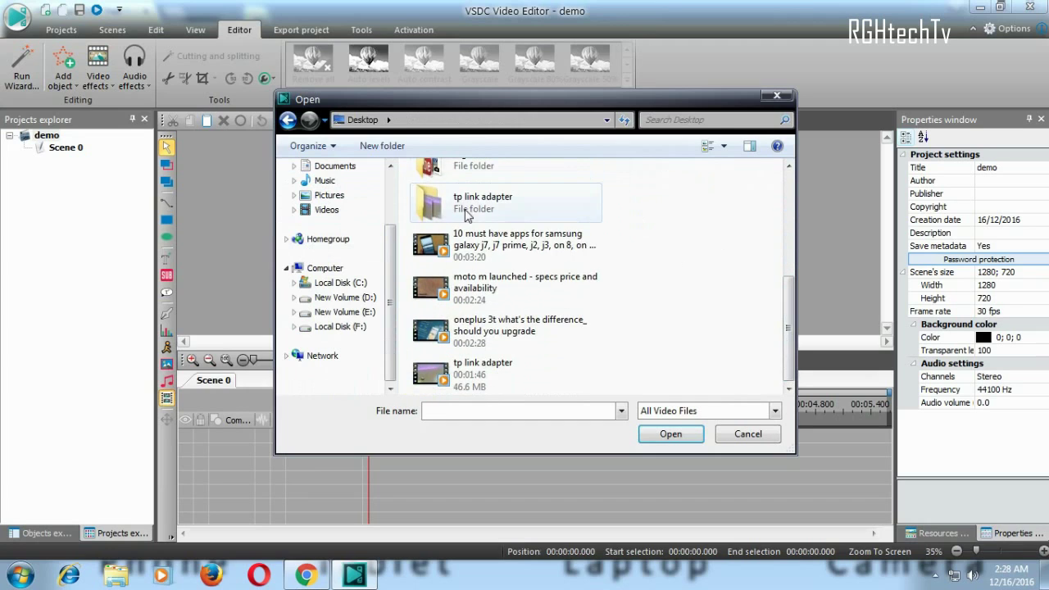
pyautogui.doubleClick(432, 206)
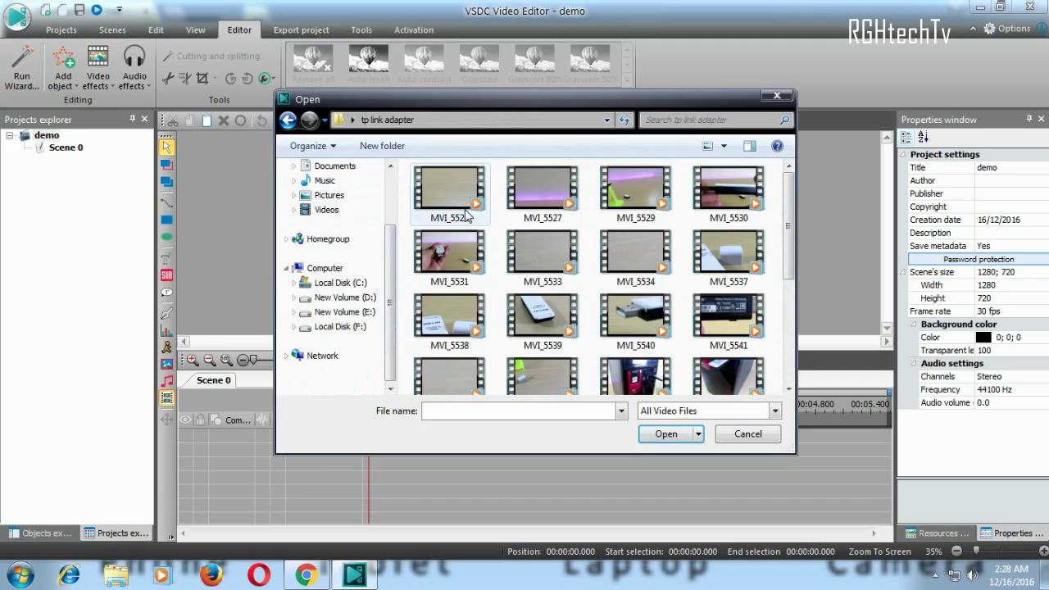
pyautogui.click(652, 202)
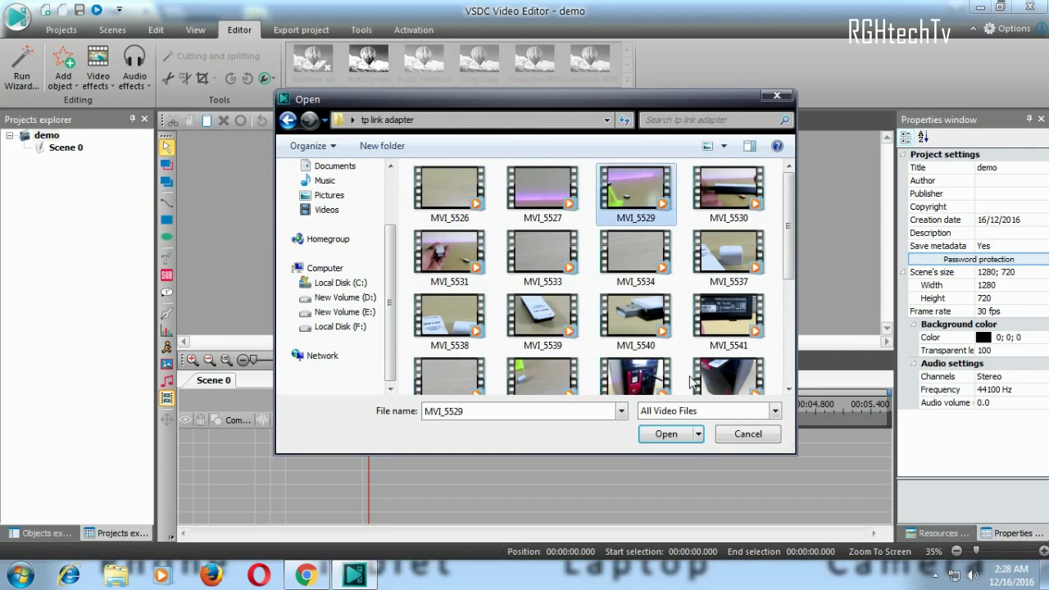
pyautogui.click(673, 432)
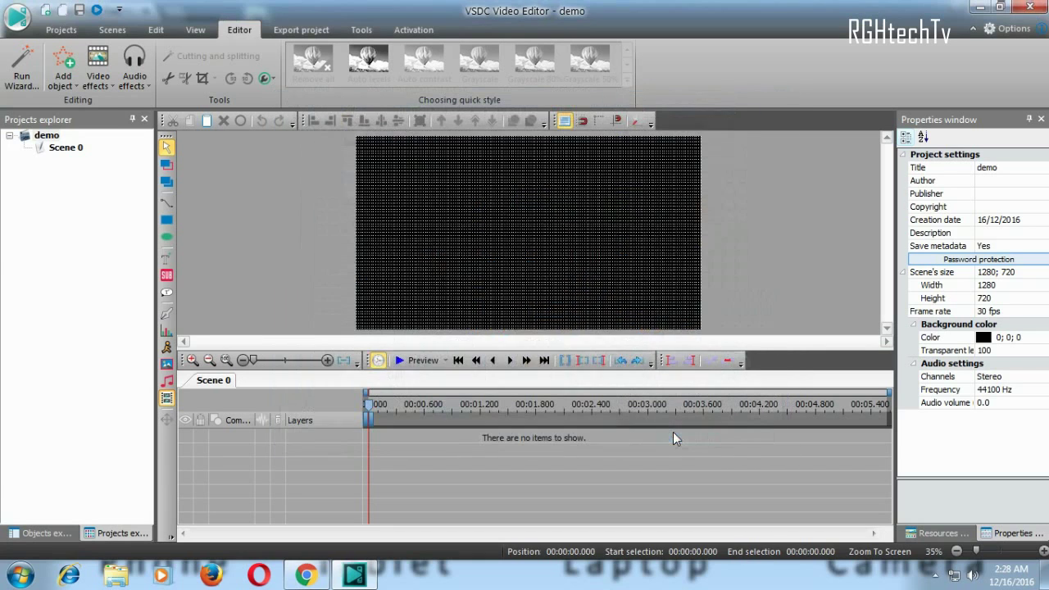
pyautogui.click(671, 361)
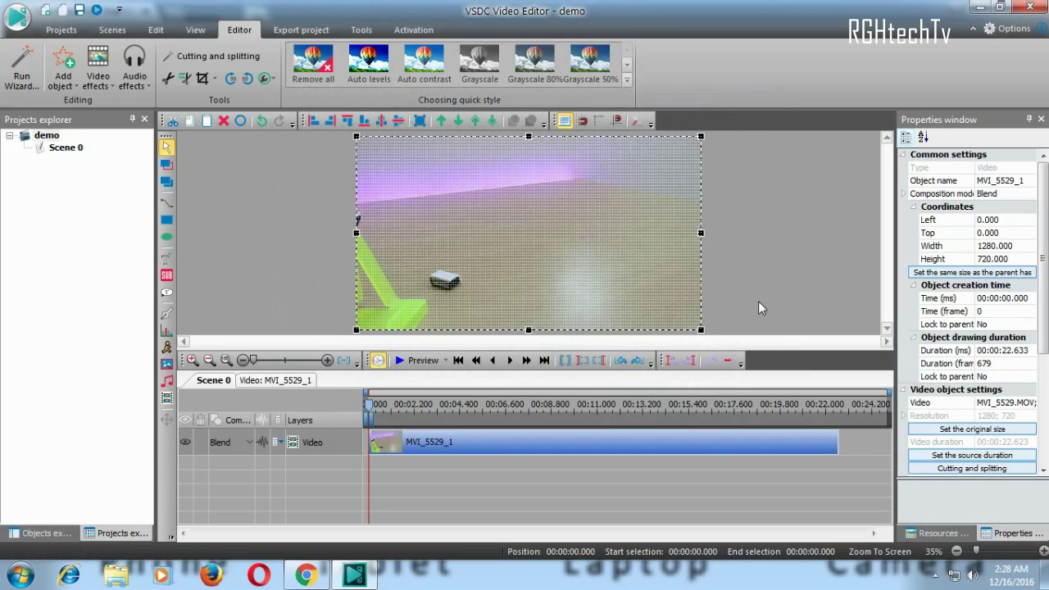
# View the MVI_5529_1 clip's own nested timeline and return to Scene 0
pyautogui.doubleClick(611, 441)
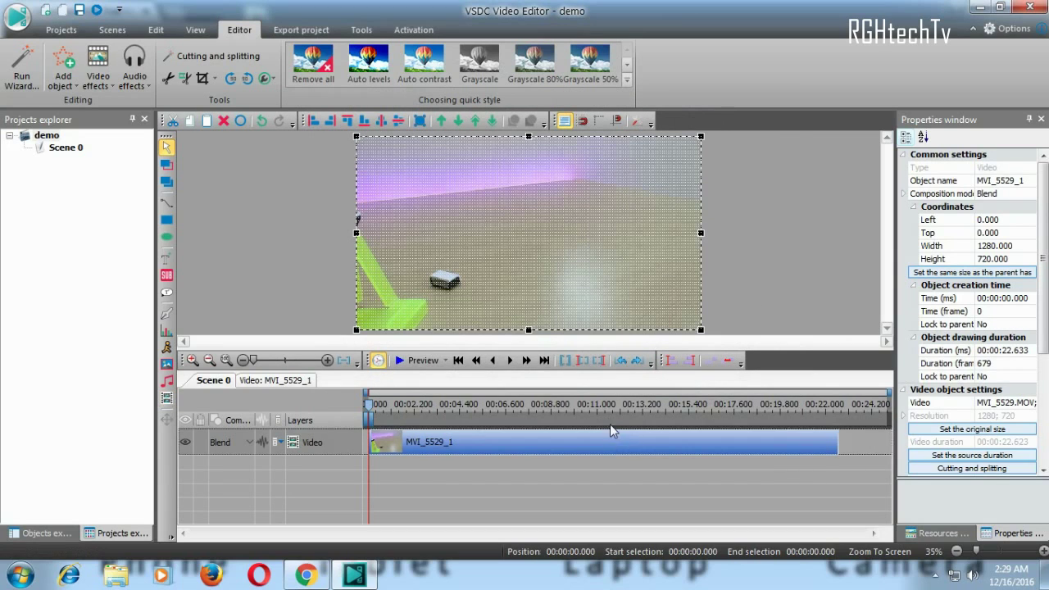
pyautogui.click(210, 380)
pyautogui.doubleClick(651, 451)
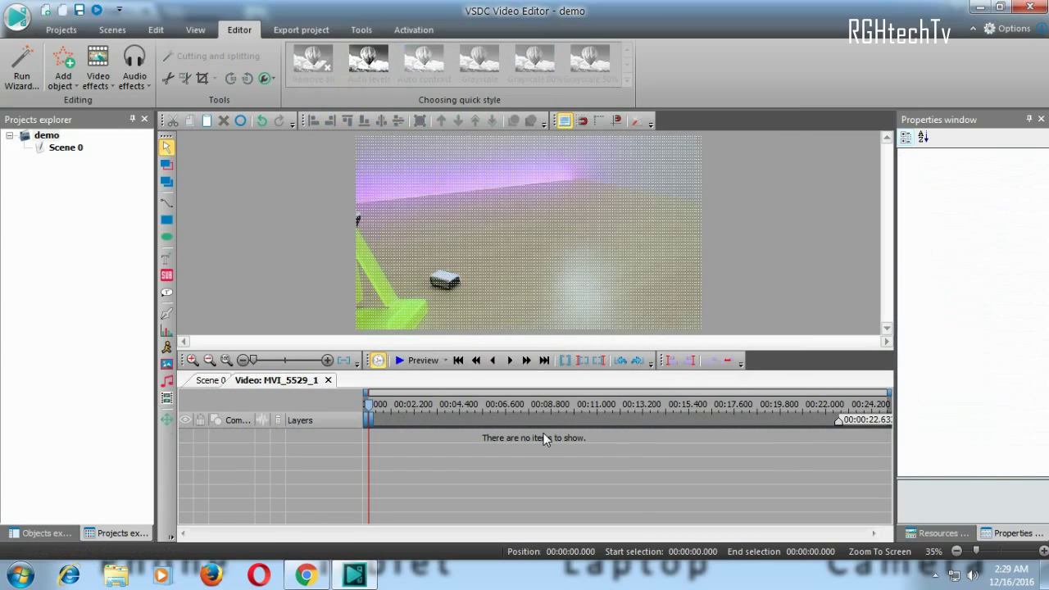
pyautogui.click(211, 381)
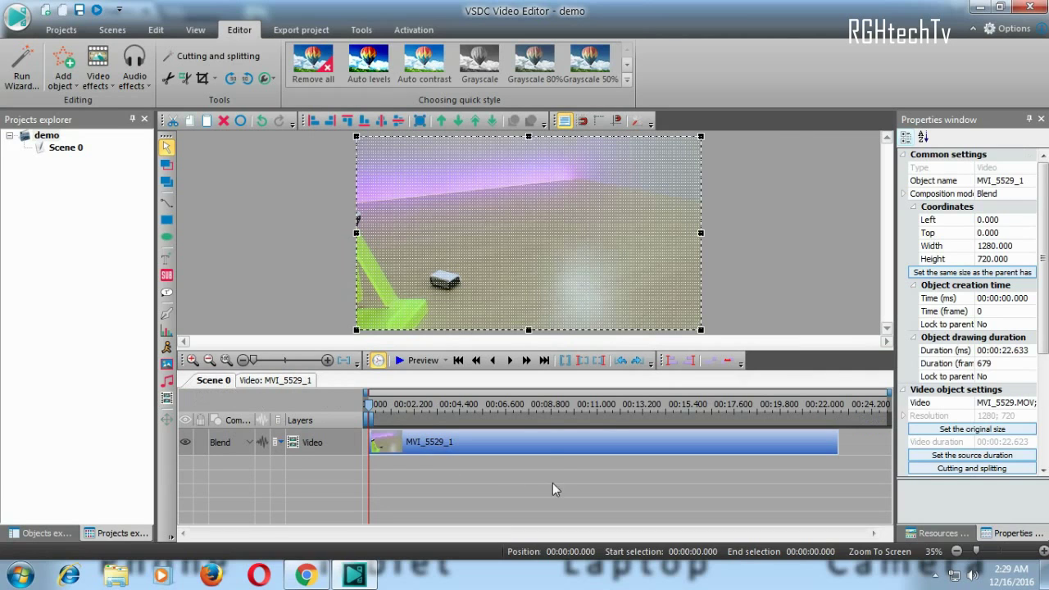
pyautogui.doubleClick(546, 450)
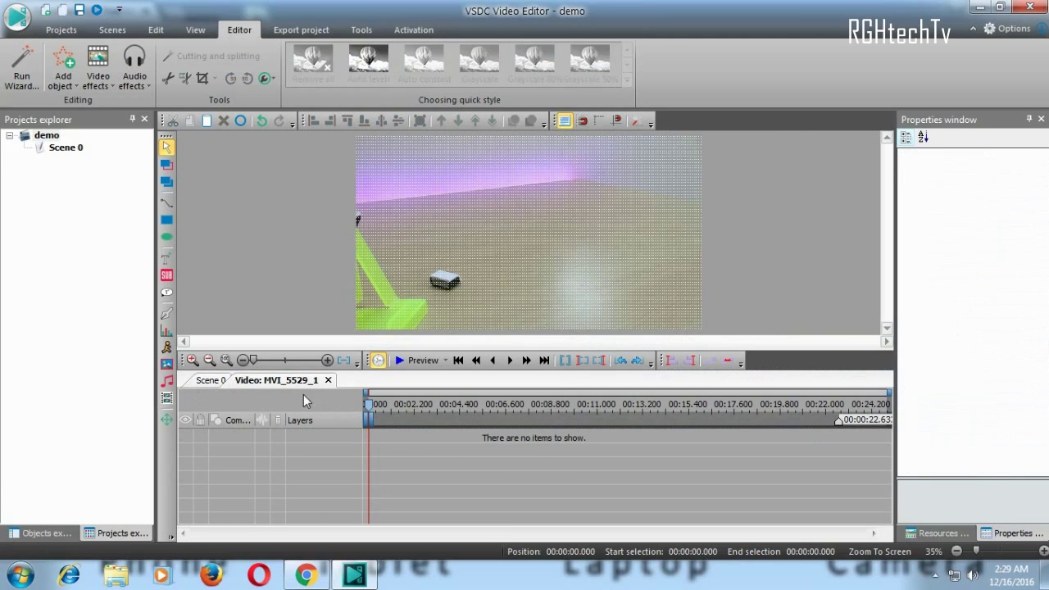
pyautogui.click(204, 384)
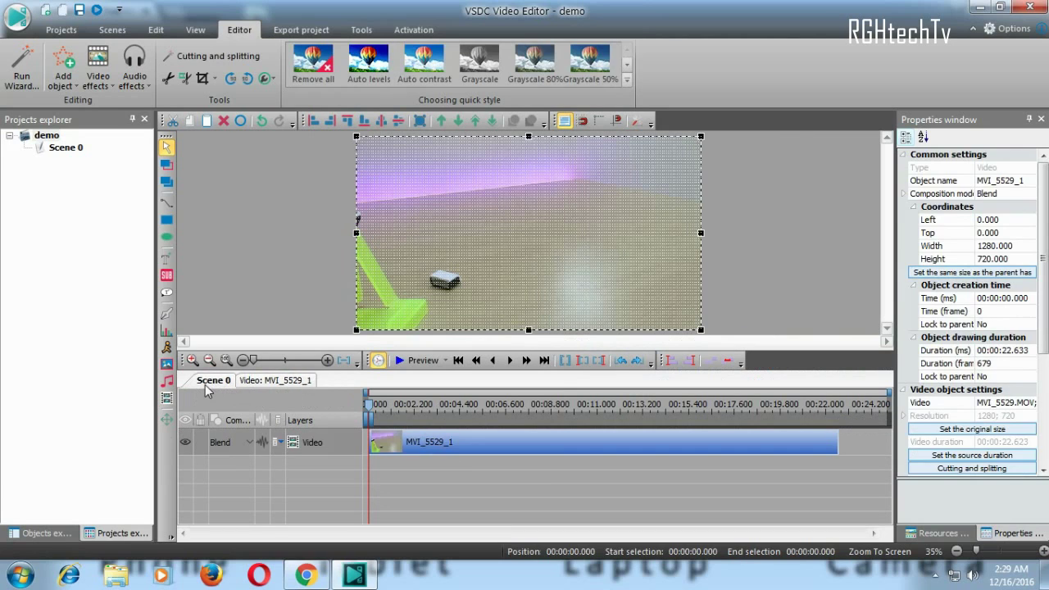
# Collapse the ribbon to enlarge the workspace, keeping the program window maximized
pyautogui.doubleClick(250, 36)
pyautogui.click(999, 7)
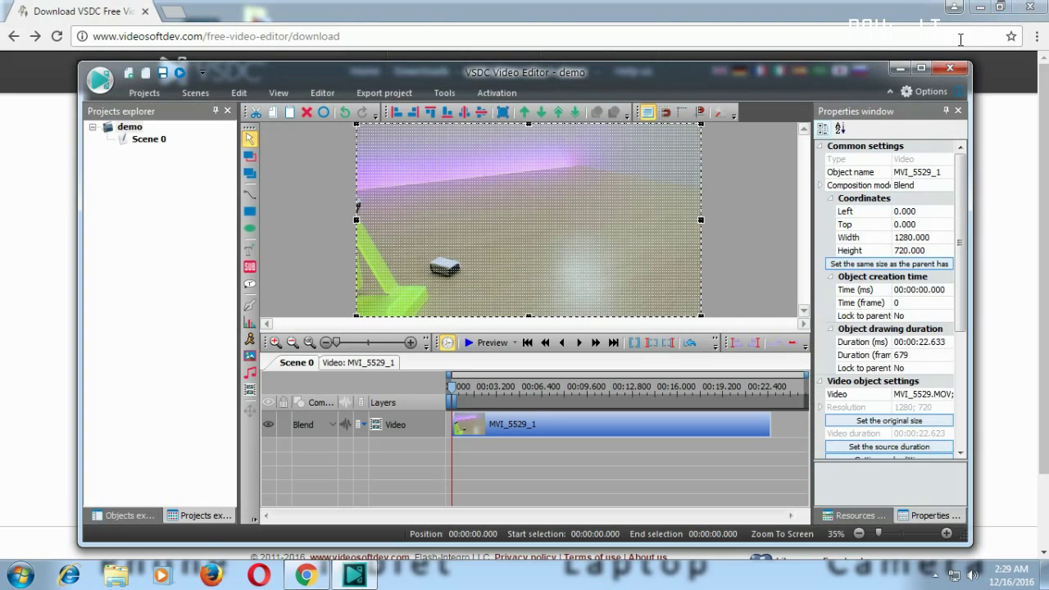
pyautogui.click(921, 68)
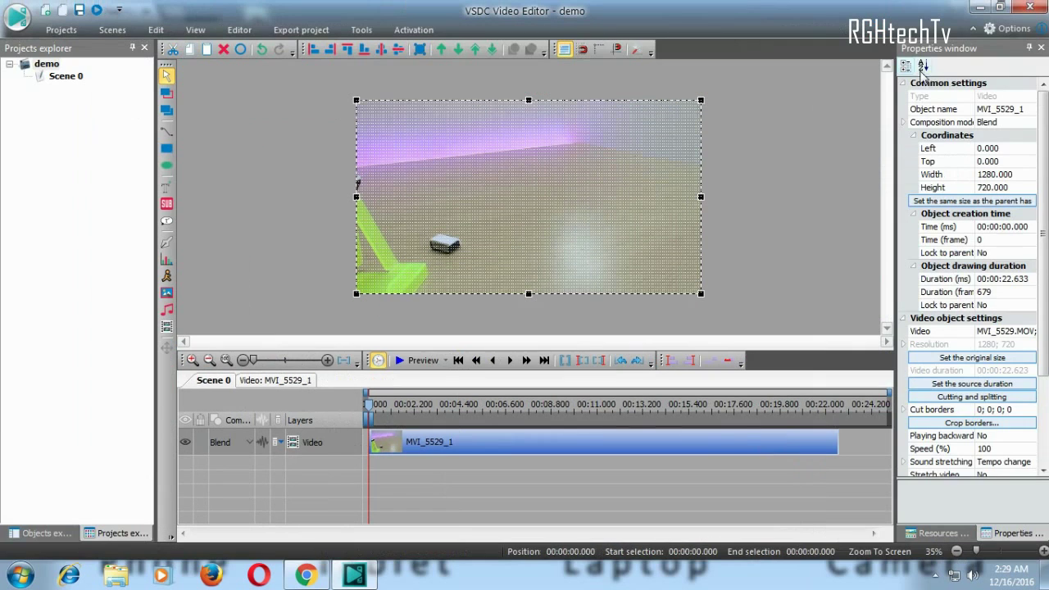
# Examine the clip's context commands, its video object properties down to the audio settings, and the resources window
pyautogui.rightClick(616, 444)
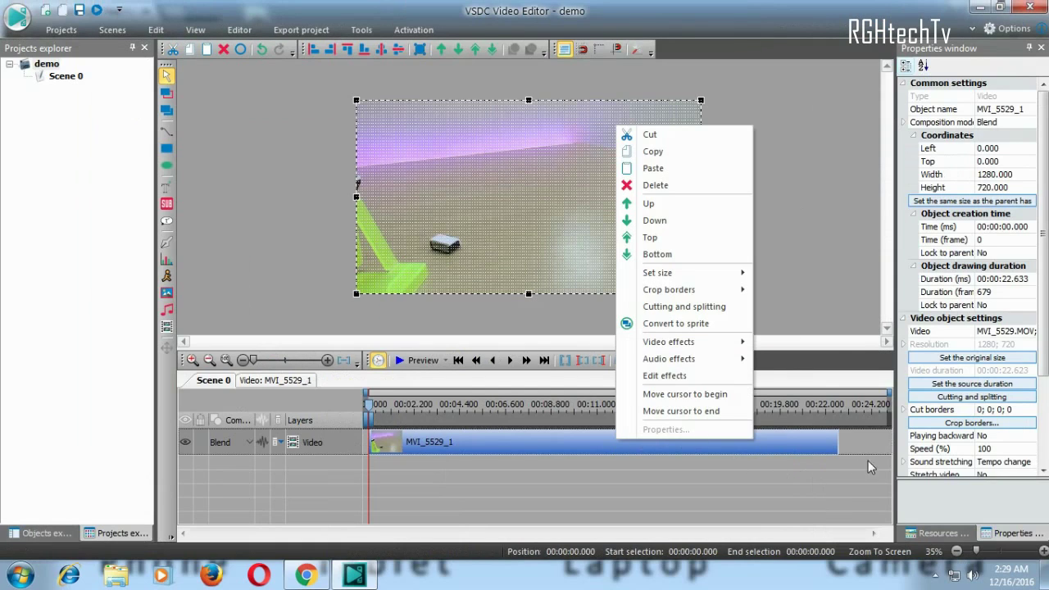
pyautogui.click(1043, 470)
pyautogui.scroll(-2, 1043, 470)
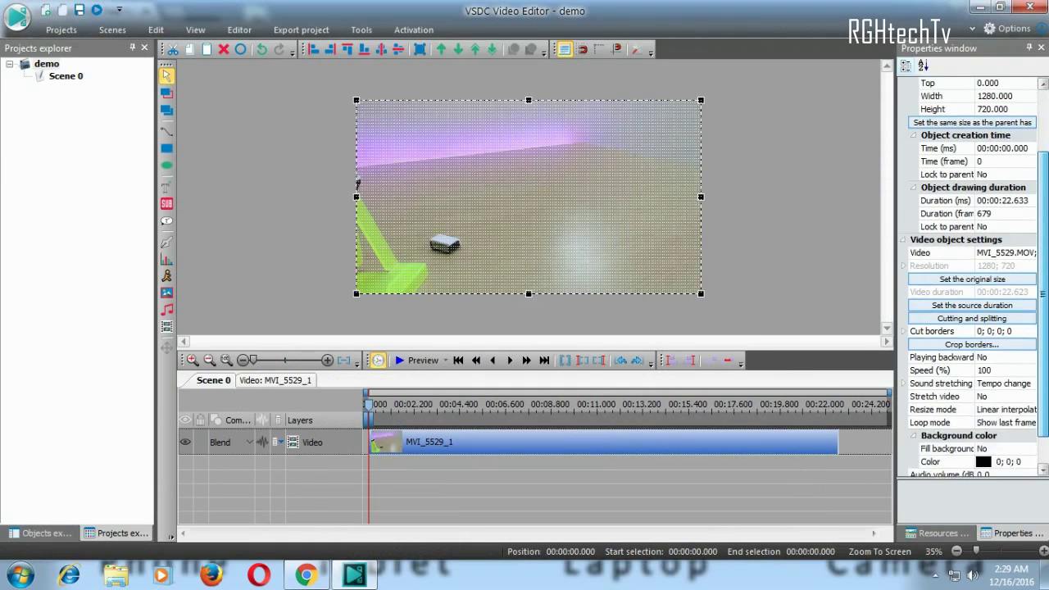
pyautogui.scroll(-1, 1043, 469)
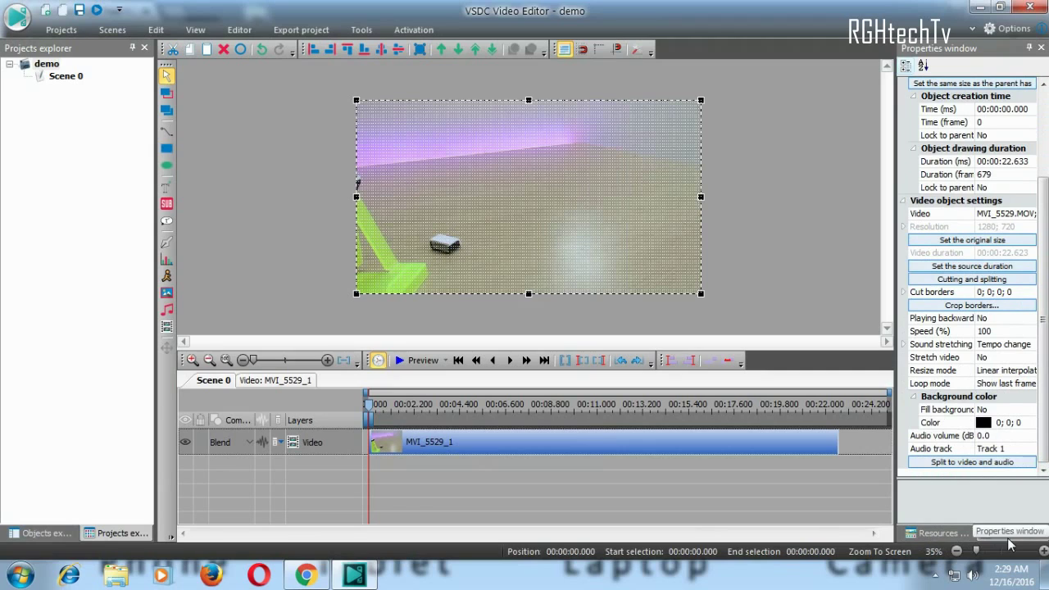
pyautogui.click(946, 534)
pyautogui.click(990, 532)
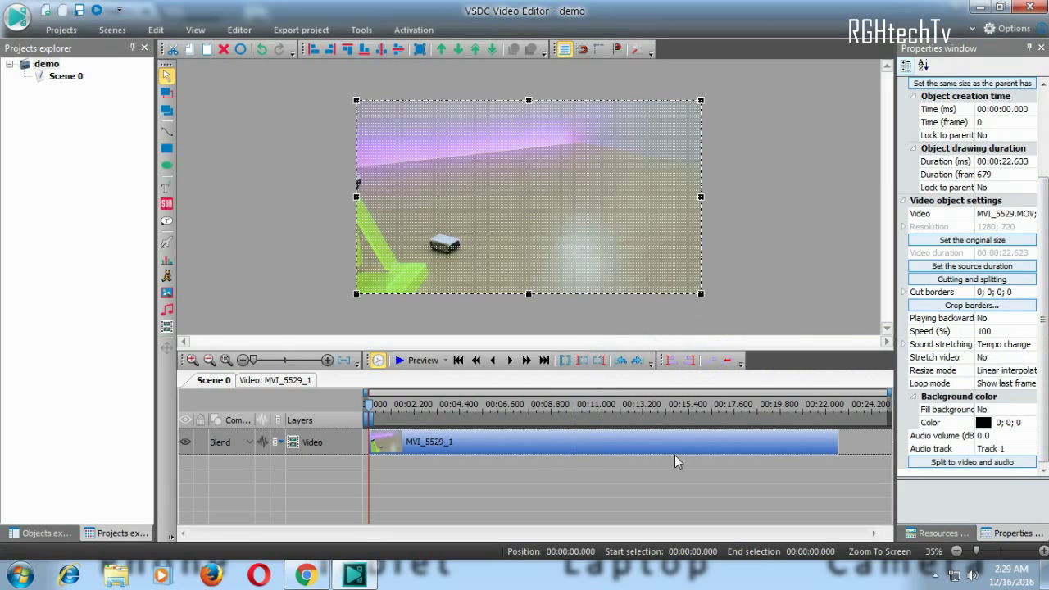
pyautogui.moveTo(675, 452)
# Mute the video clip by setting its audio track property to the option that does not use audio
pyautogui.click(1000, 437)
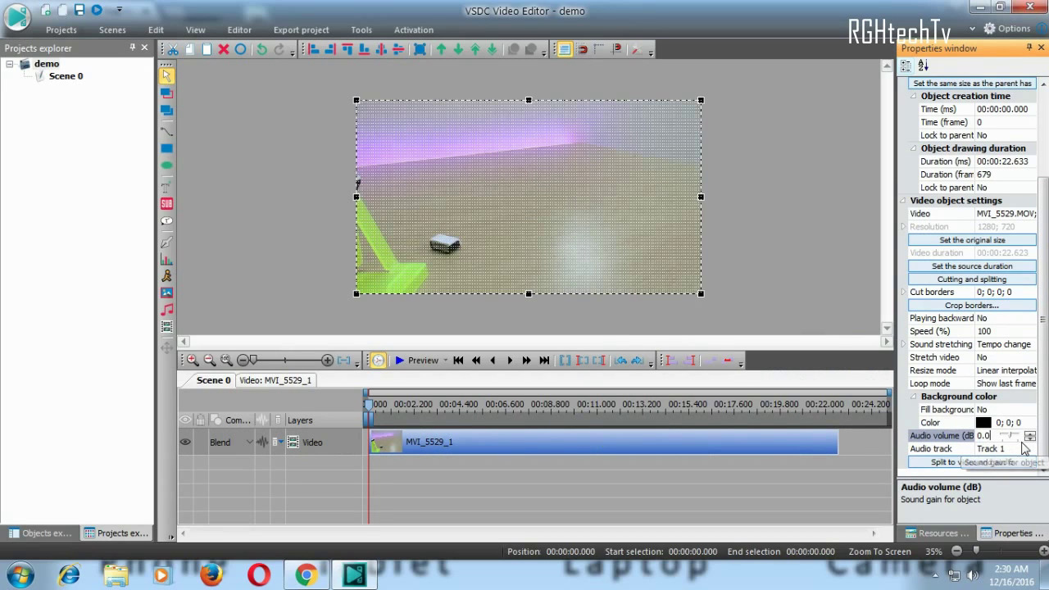
pyautogui.click(1029, 455)
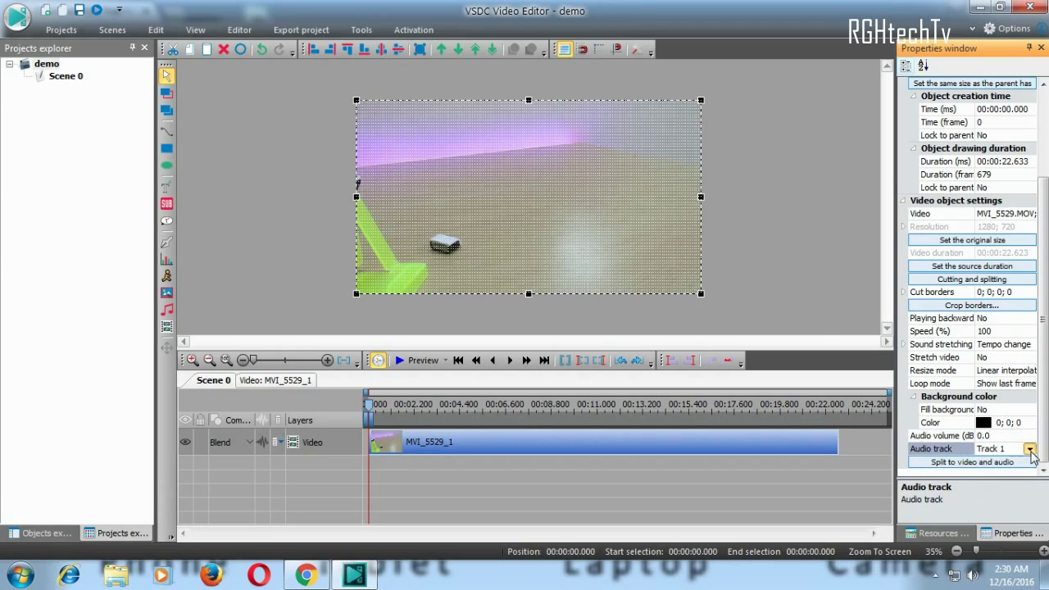
pyautogui.click(1030, 450)
pyautogui.click(1017, 463)
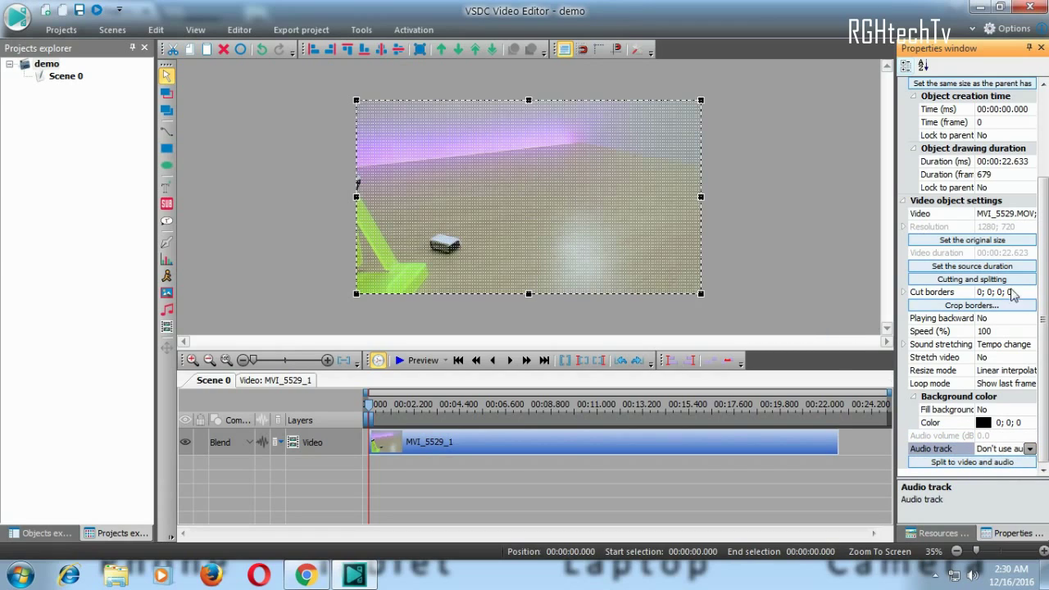
# Open the clip for cutting and splitting and mark 00:00:00.000 to 00:00:05.138 as an area of deleting
pyautogui.click(972, 280)
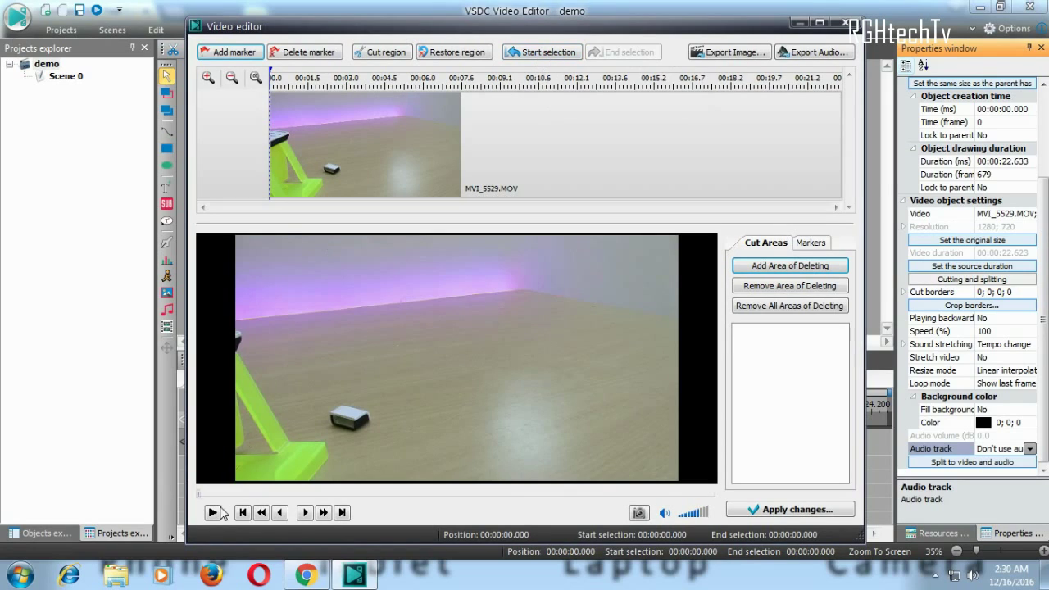
pyautogui.click(564, 54)
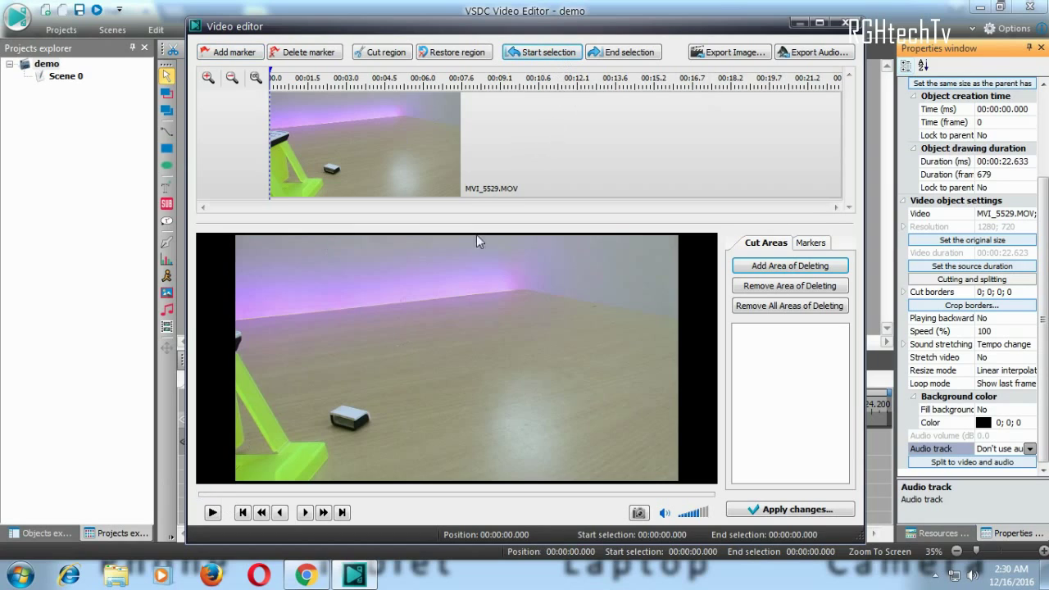
pyautogui.click(212, 513)
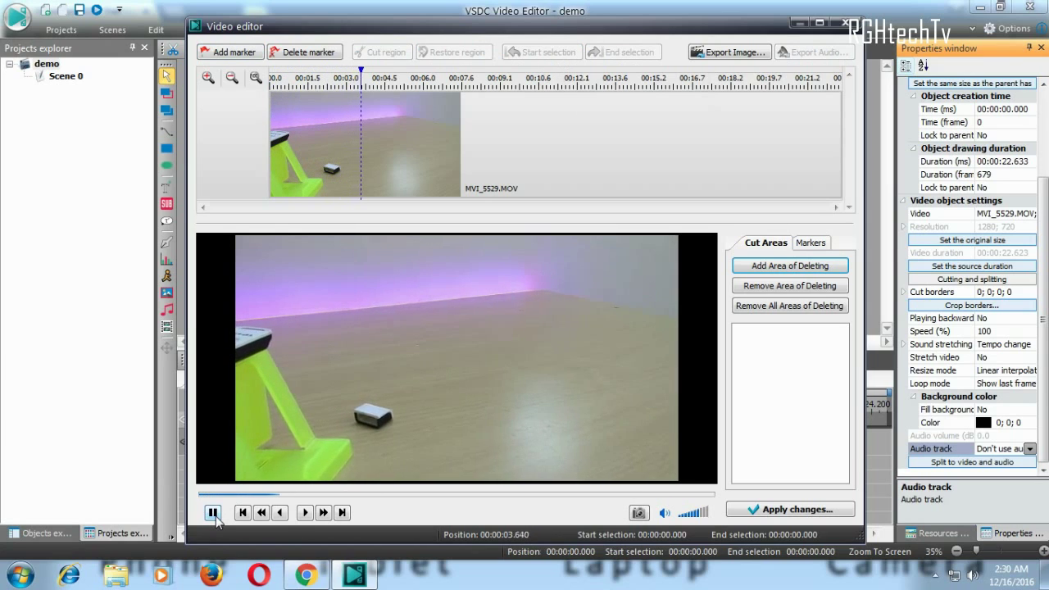
pyautogui.click(212, 513)
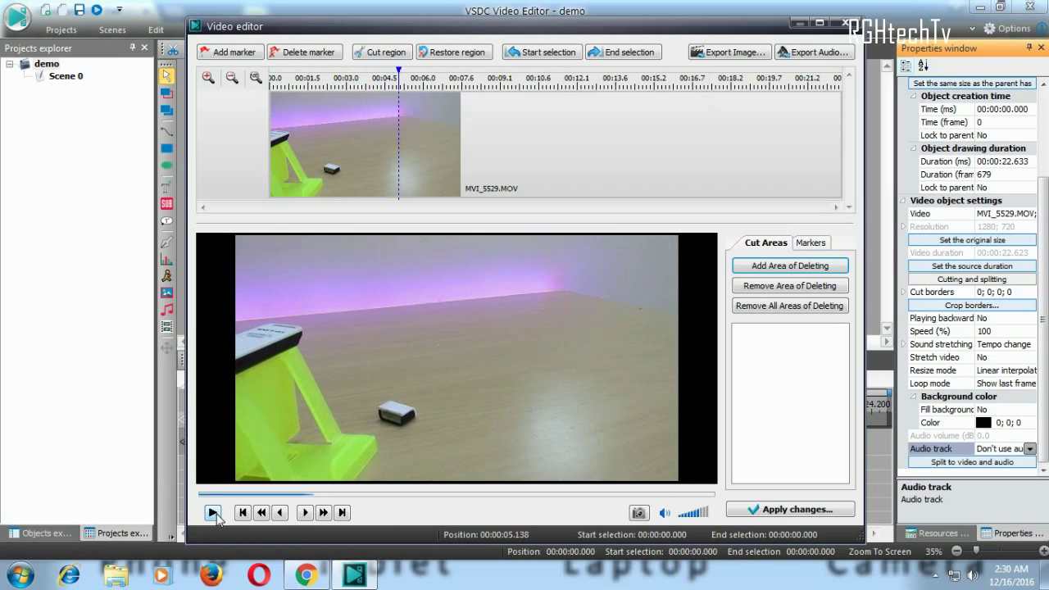
pyautogui.click(647, 54)
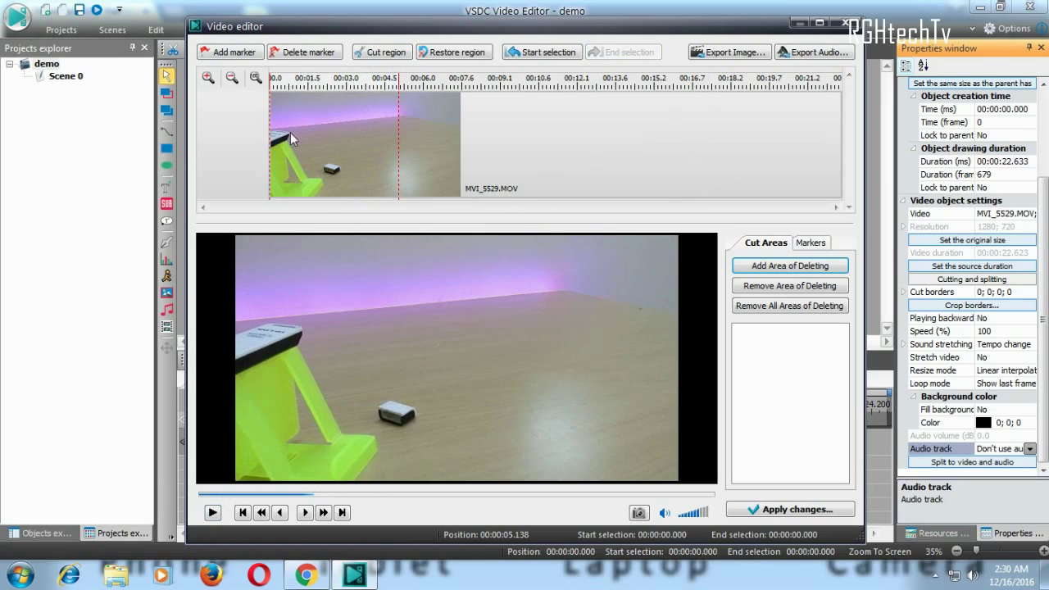
pyautogui.click(837, 268)
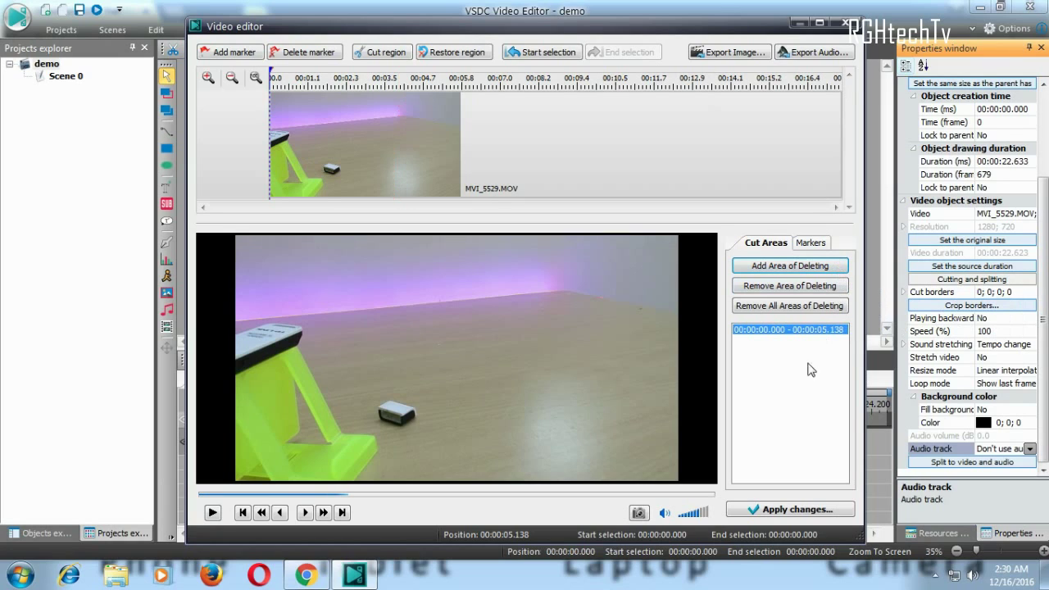
# Mark 00:00:15.911 to 00:00:22.623 as a second area of deleting, apply the cuts to the clip and preview the scene
pyautogui.click(212, 512)
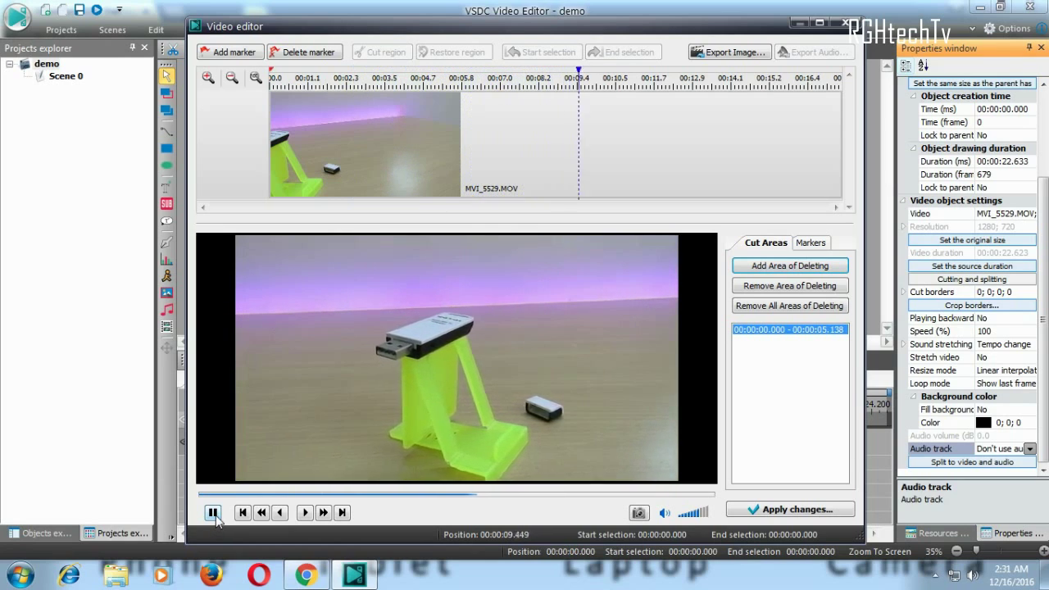
pyautogui.click(214, 514)
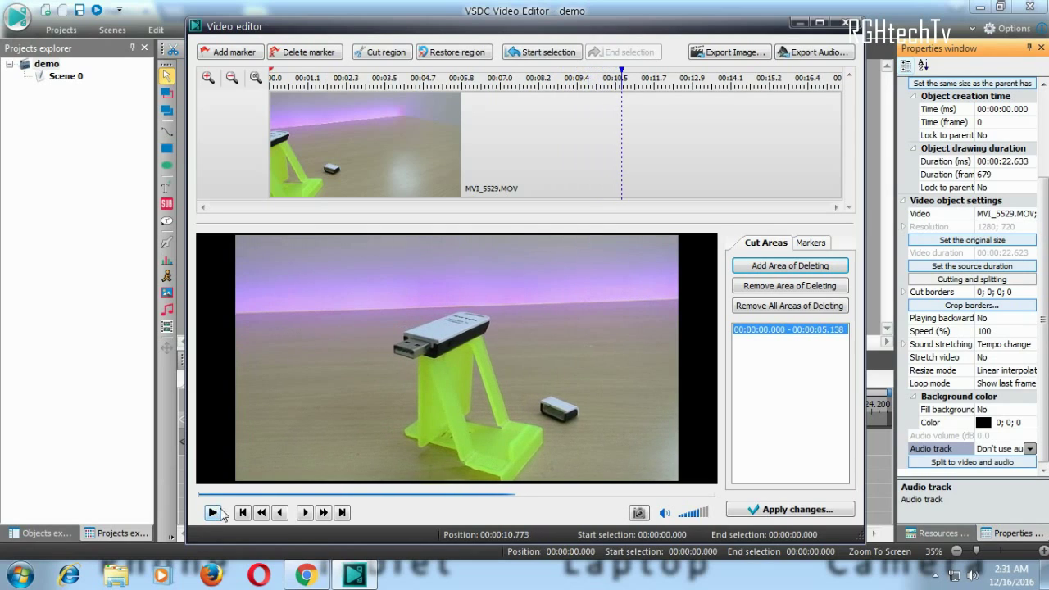
pyautogui.click(552, 54)
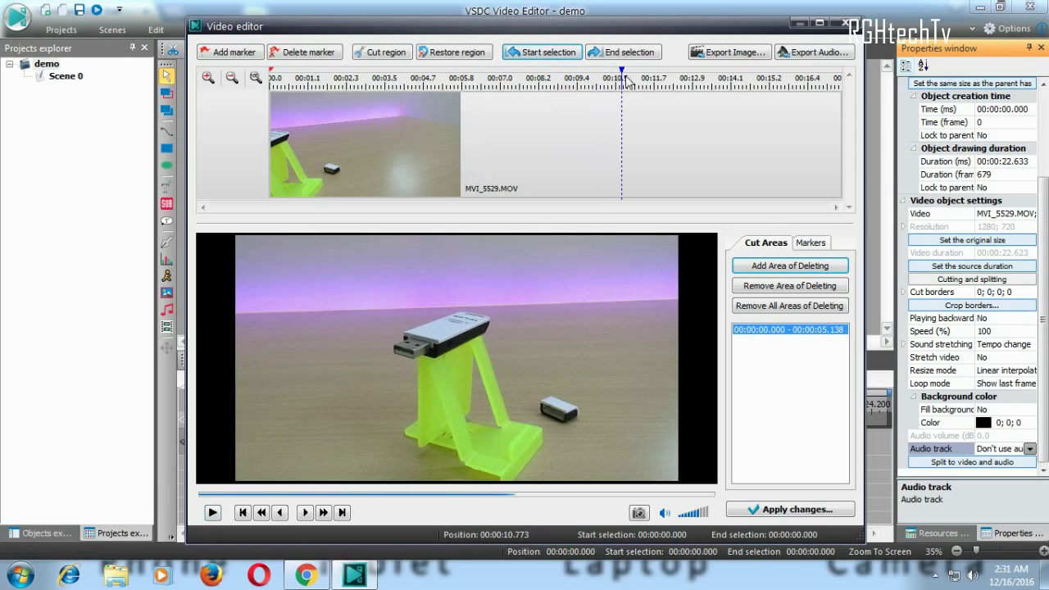
pyautogui.moveTo(643, 78); pyautogui.dragTo(863, 118)
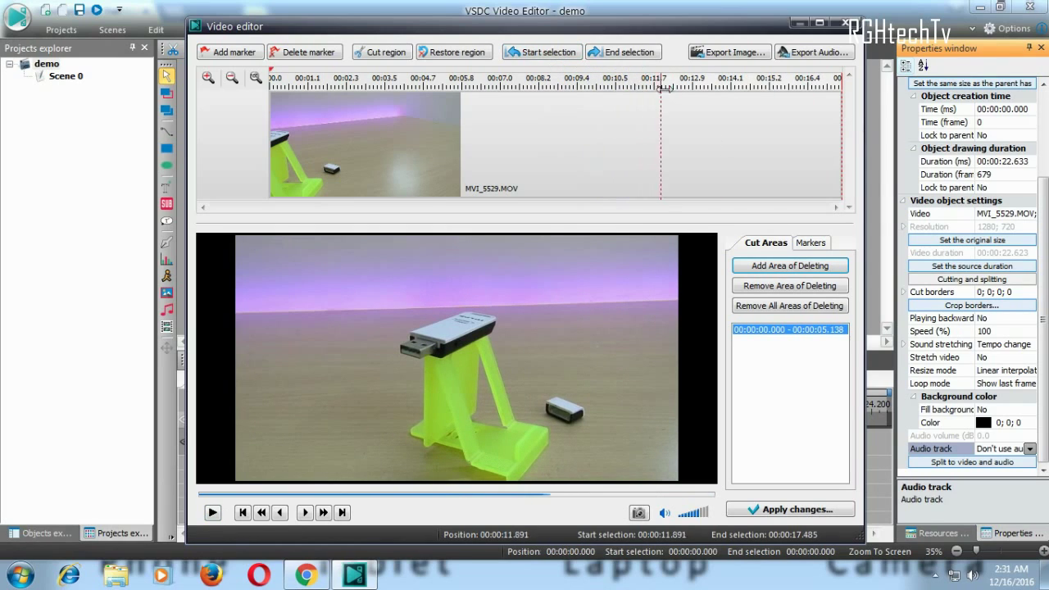
pyautogui.click(646, 54)
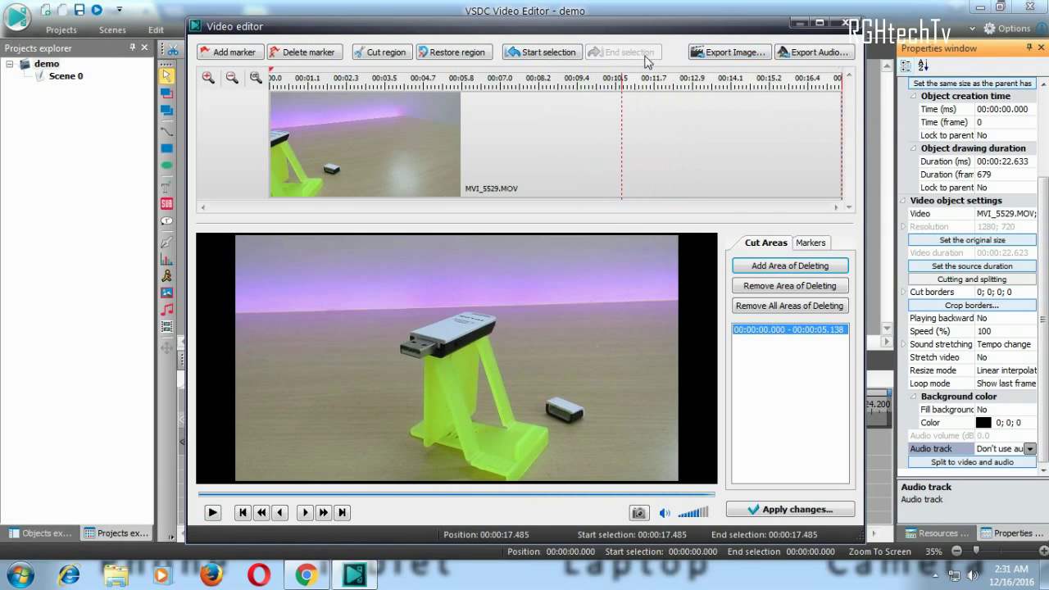
pyautogui.click(817, 266)
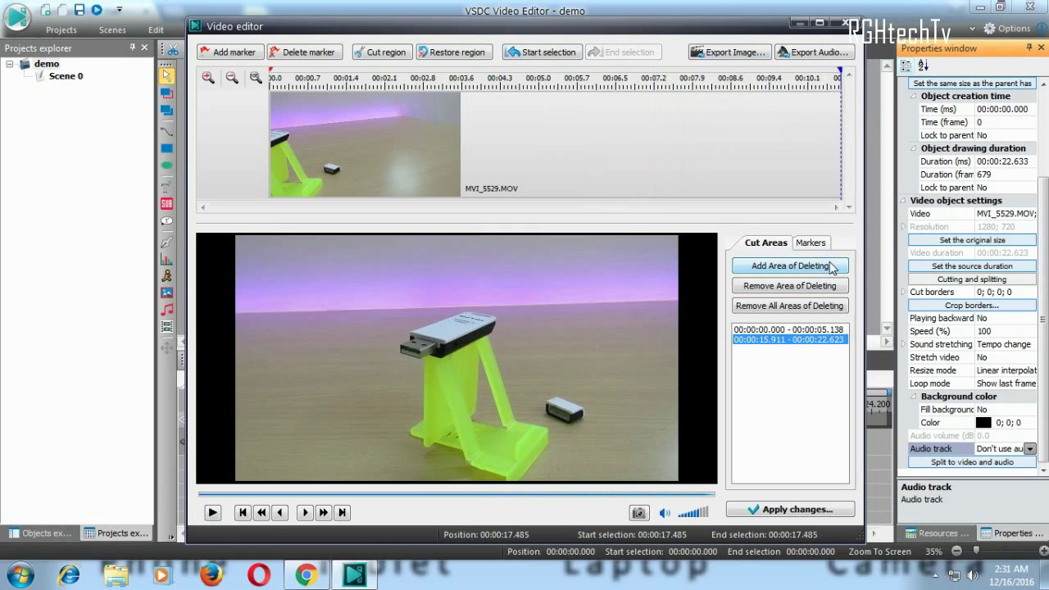
pyautogui.click(829, 510)
pyautogui.click(568, 345)
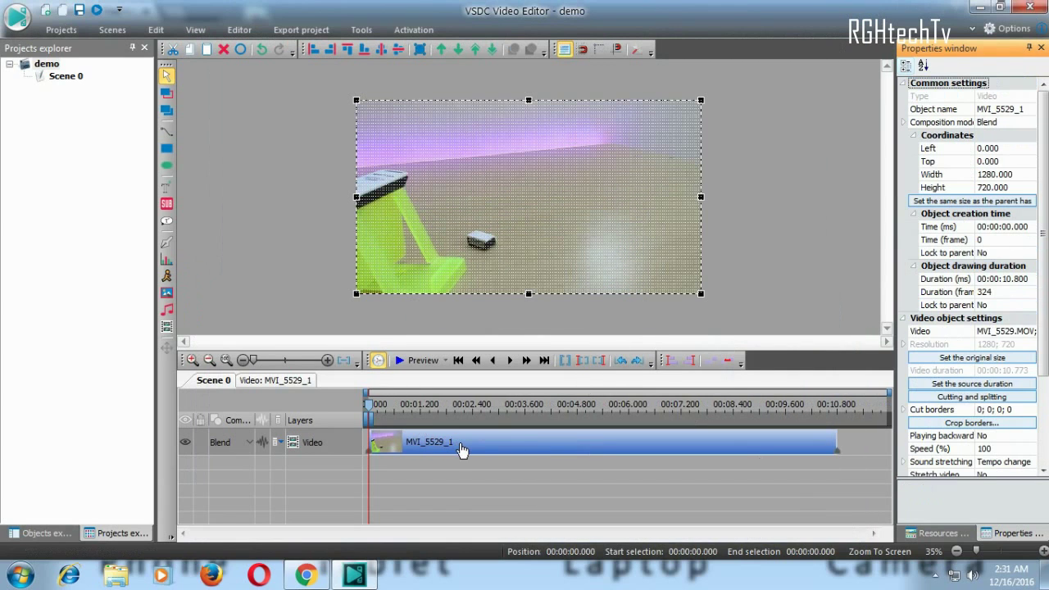
pyautogui.click(98, 11)
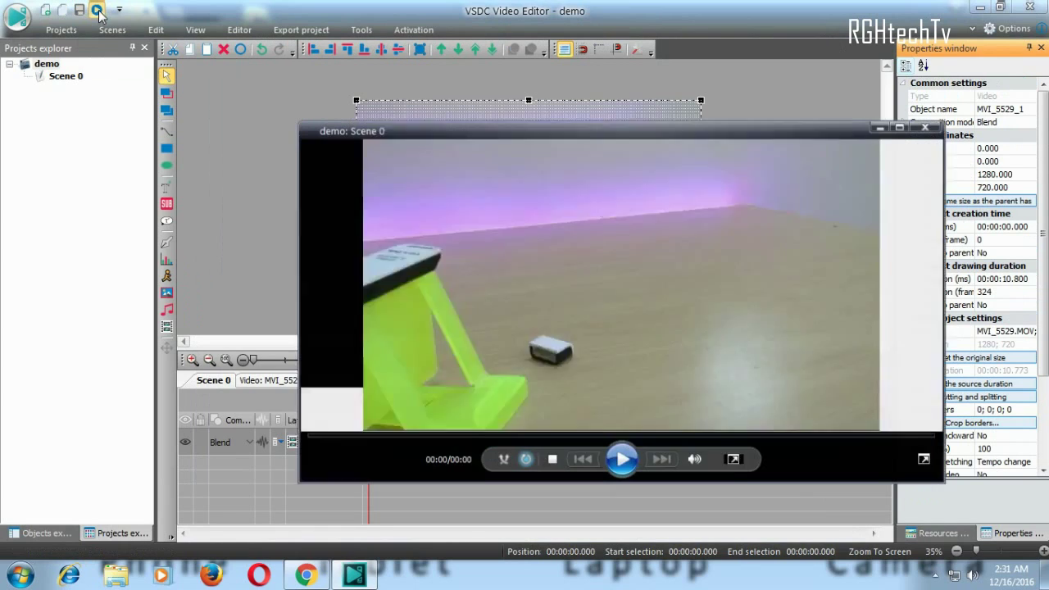
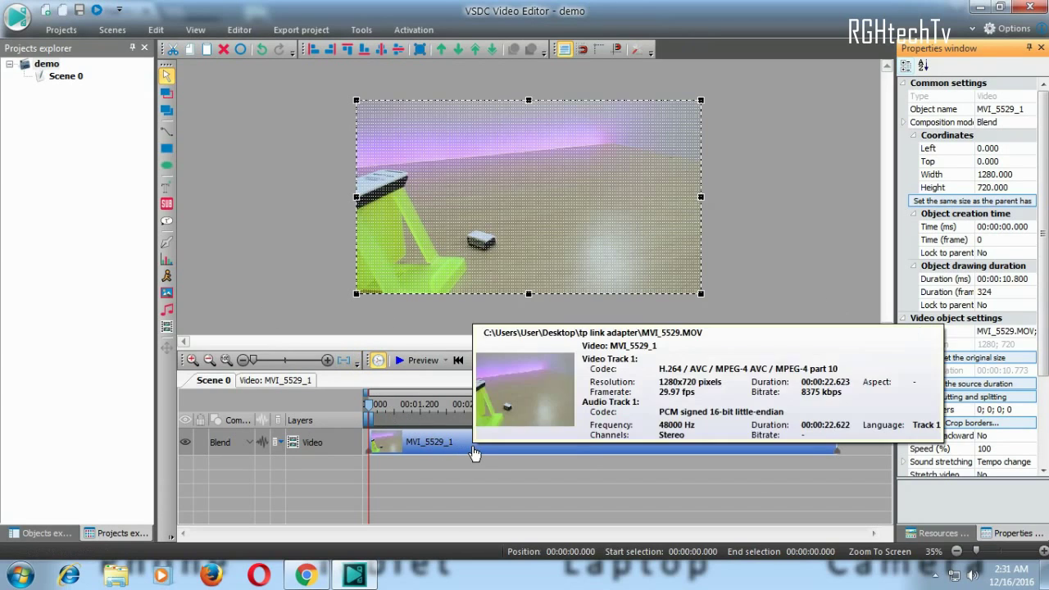
# Split the trimmed clip into two parts at 00:00:04.833 on the timeline
pyautogui.moveTo(373, 414); pyautogui.dragTo(579, 428)
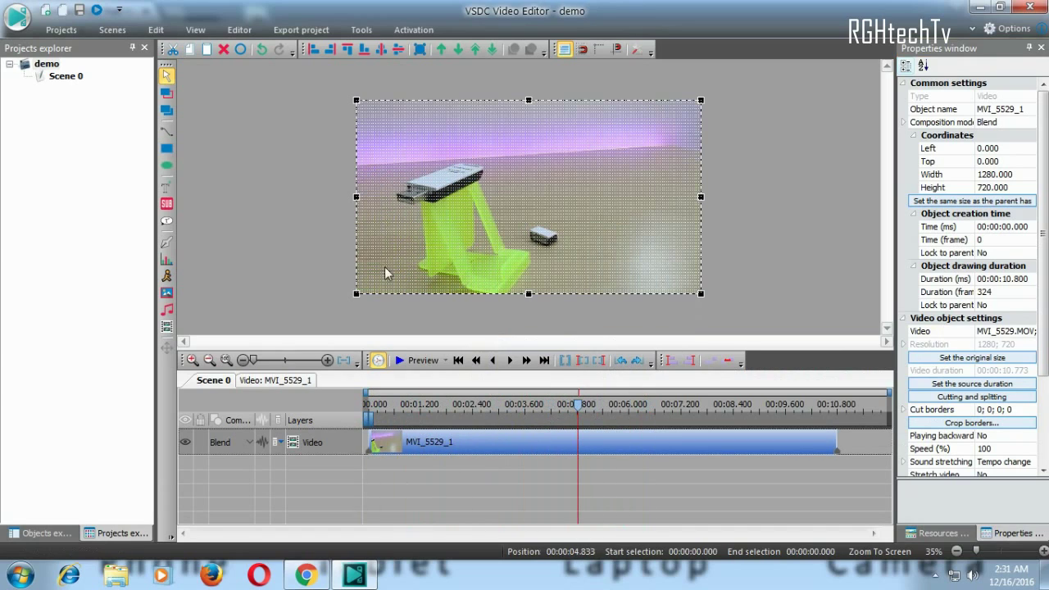
pyautogui.click(240, 32)
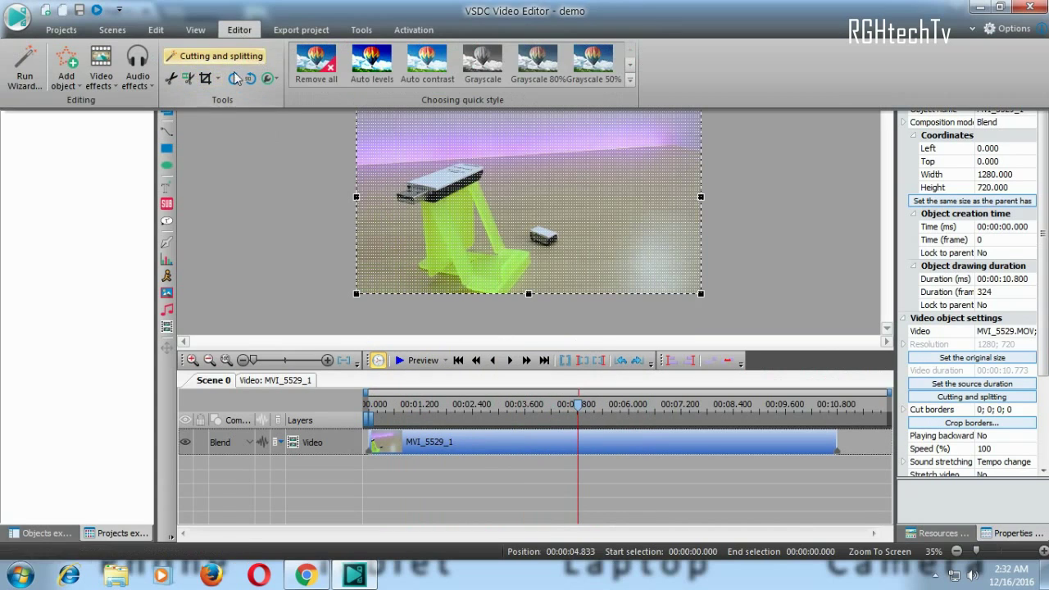
pyautogui.click(187, 80)
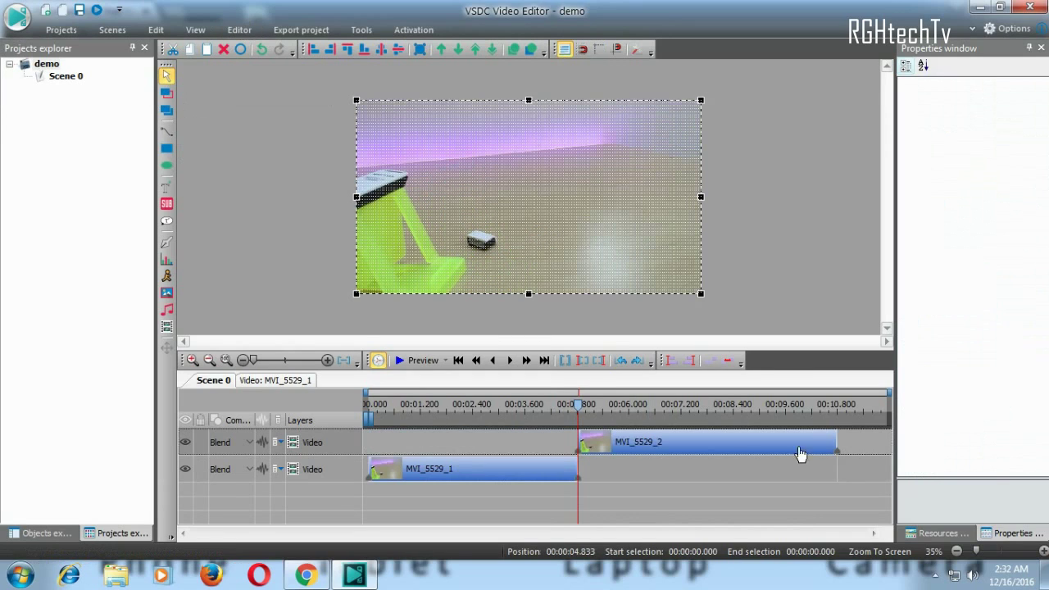
pyautogui.click(854, 444)
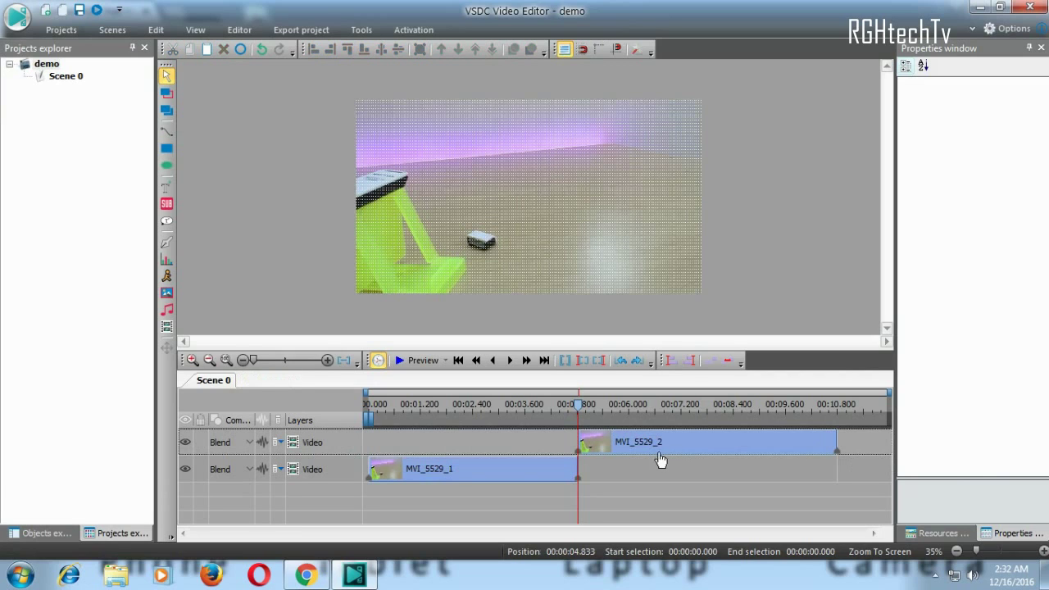
# Shift the second clip part to start at 00:00:05.200 and move the timeline cursor to about 00:00:03.566
pyautogui.click(654, 454)
pyautogui.moveTo(654, 453); pyautogui.dragTo(669, 454)
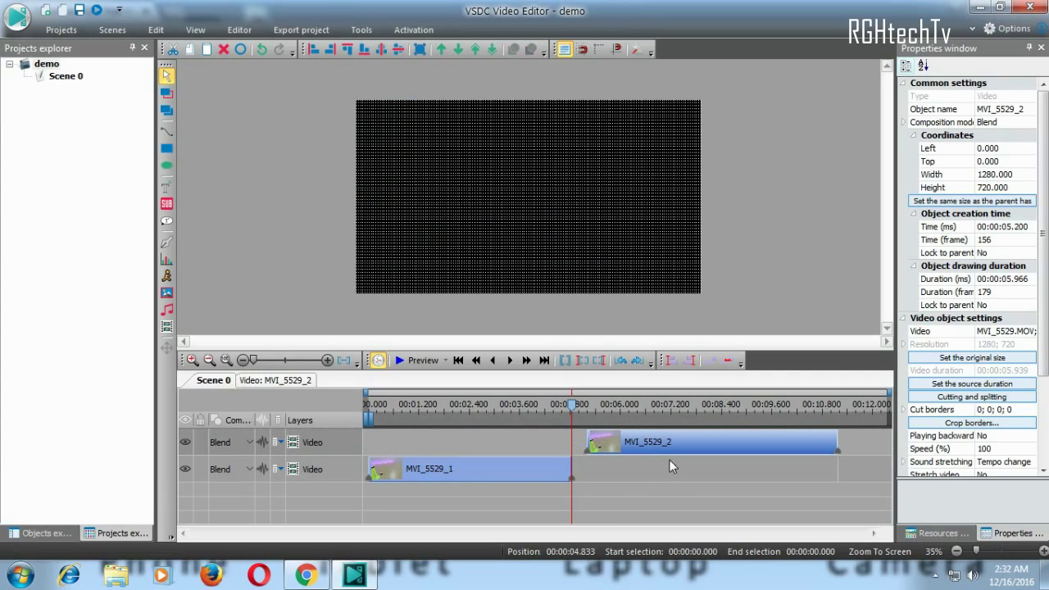
pyautogui.moveTo(524, 413)
pyautogui.mouseDown()
pyautogui.moveTo(540, 415)
pyautogui.moveTo(509, 410)
pyautogui.mouseUp()
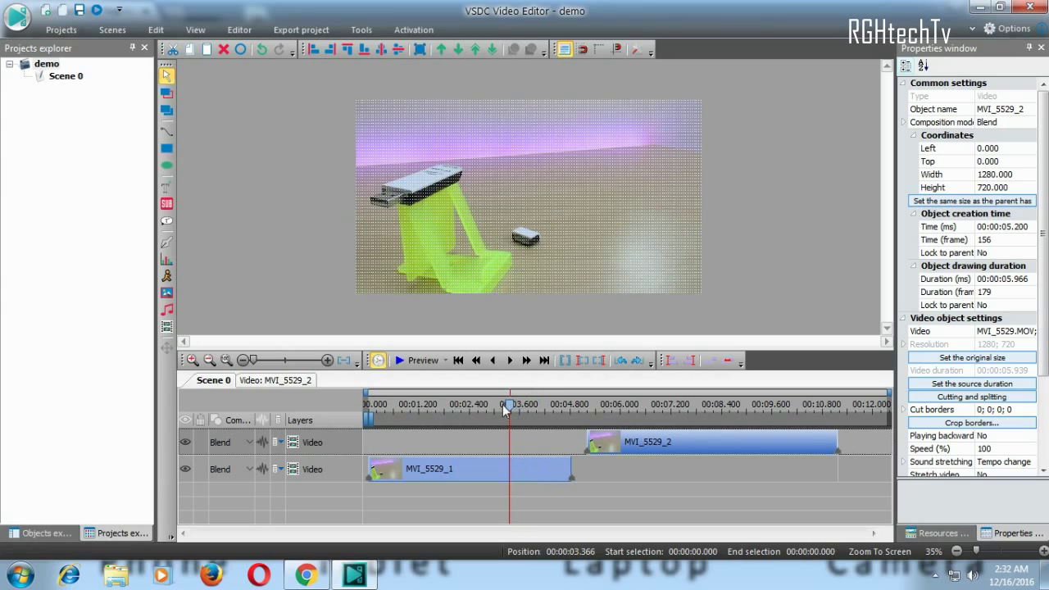
pyautogui.moveTo(510, 410)
pyautogui.mouseDown()
pyautogui.moveTo(572, 414)
pyautogui.moveTo(574, 426)
pyautogui.moveTo(521, 420)
pyautogui.mouseUp()
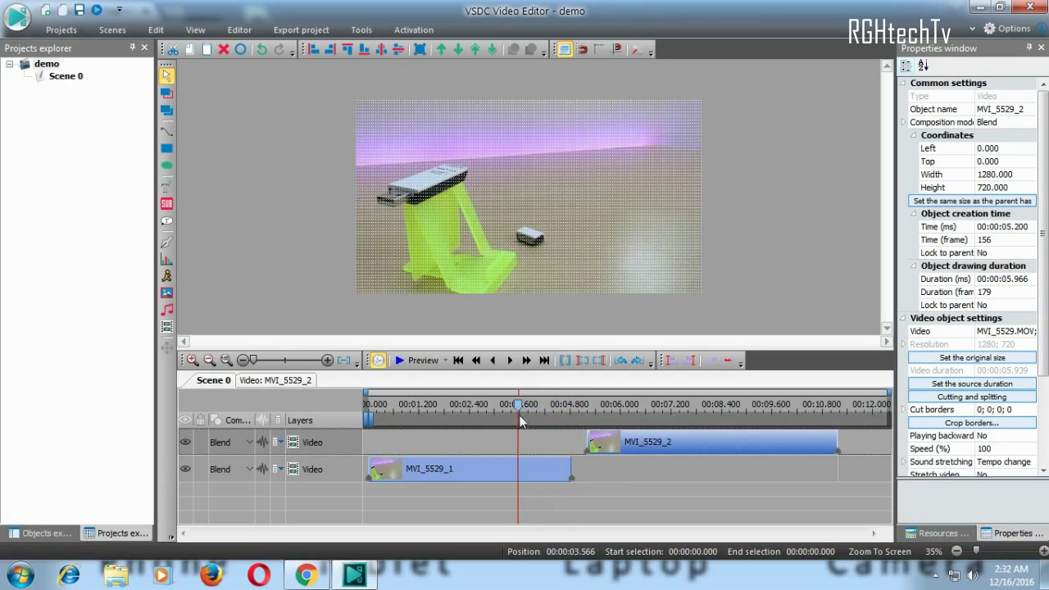
# Move the timeline cursor to the end of the first clip part and align the second part's start there at 00:00:04.833
pyautogui.rightClick(536, 471)
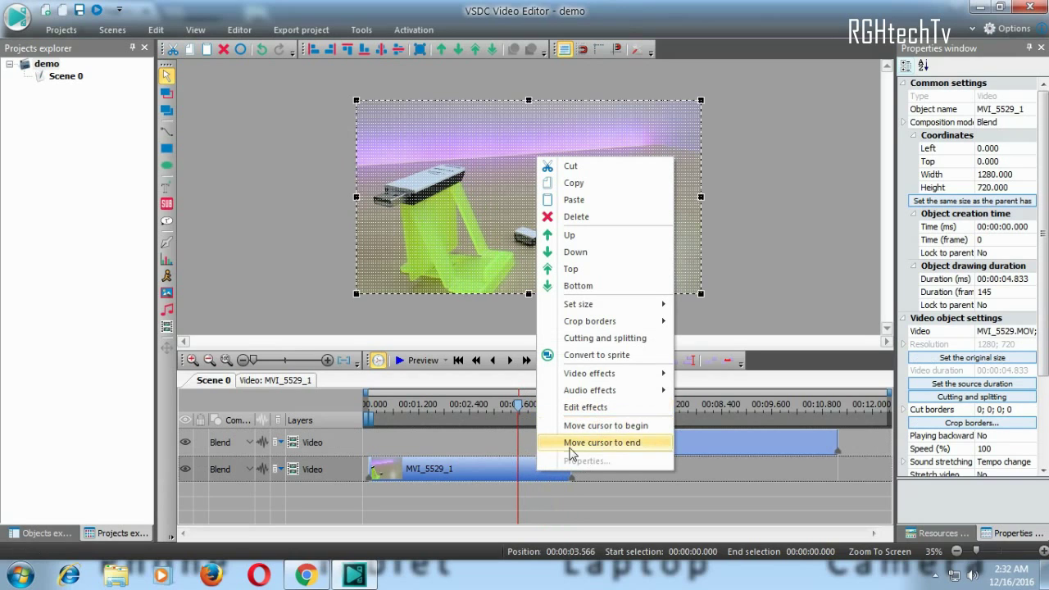
pyautogui.click(648, 450)
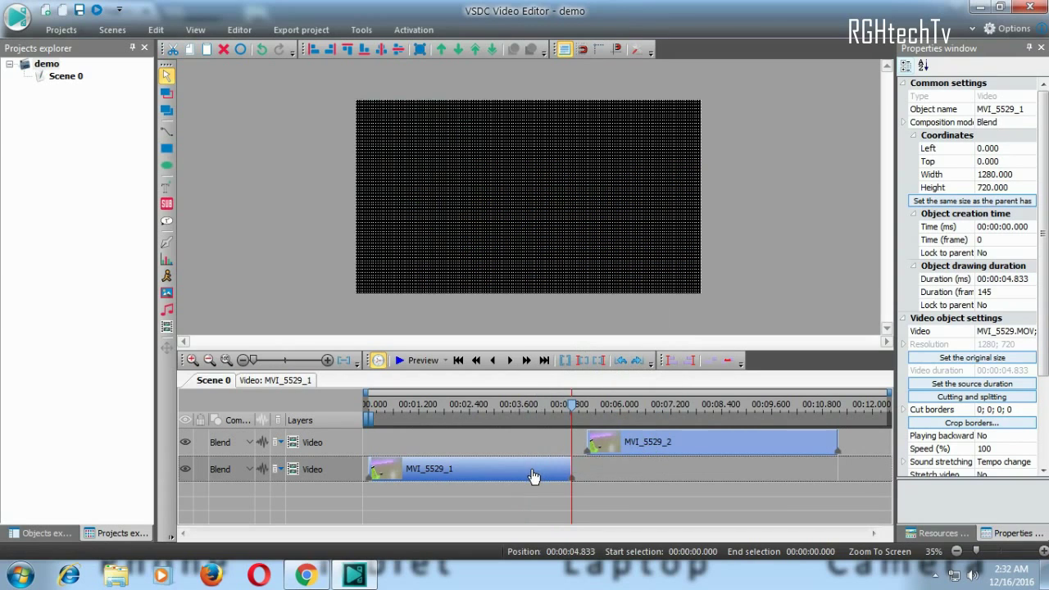
pyautogui.moveTo(533, 475)
pyautogui.hotkey('ctrl', 'v')
pyautogui.moveTo(708, 451)
pyautogui.mouseDown()
pyautogui.moveTo(725, 448)
pyautogui.moveTo(693, 447)
pyautogui.mouseUp()
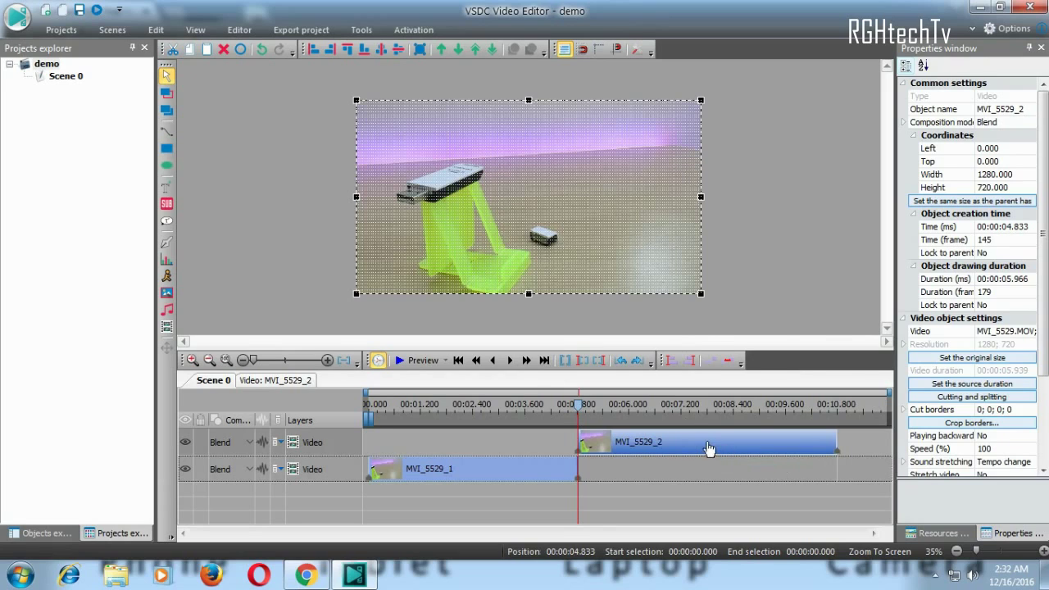
# Set the second clip part's speed to 300% and preview the scene
pyautogui.moveTo(707, 451)
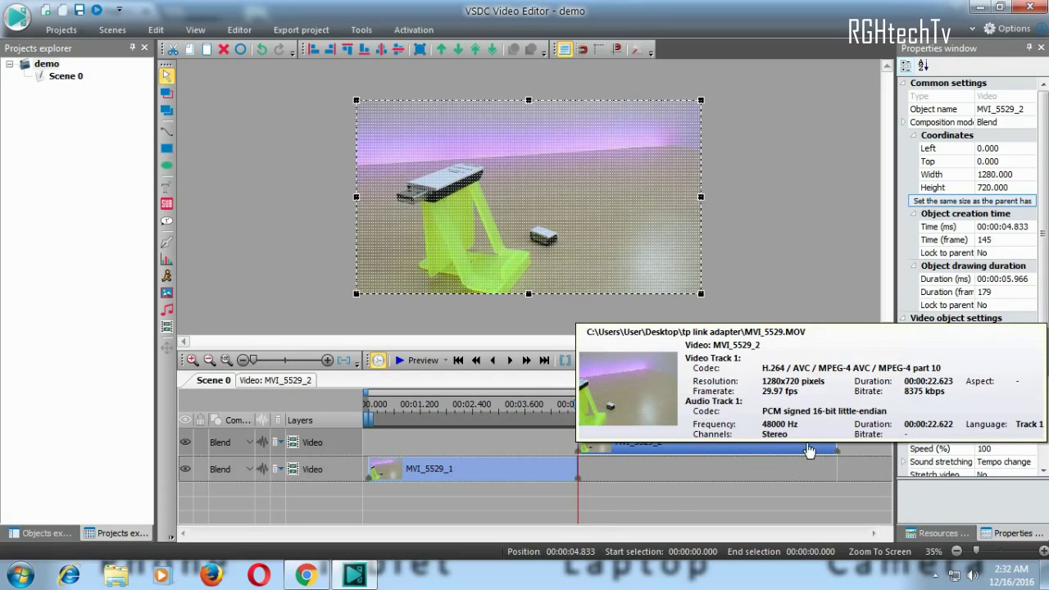
pyautogui.scroll(-3, 1046, 351)
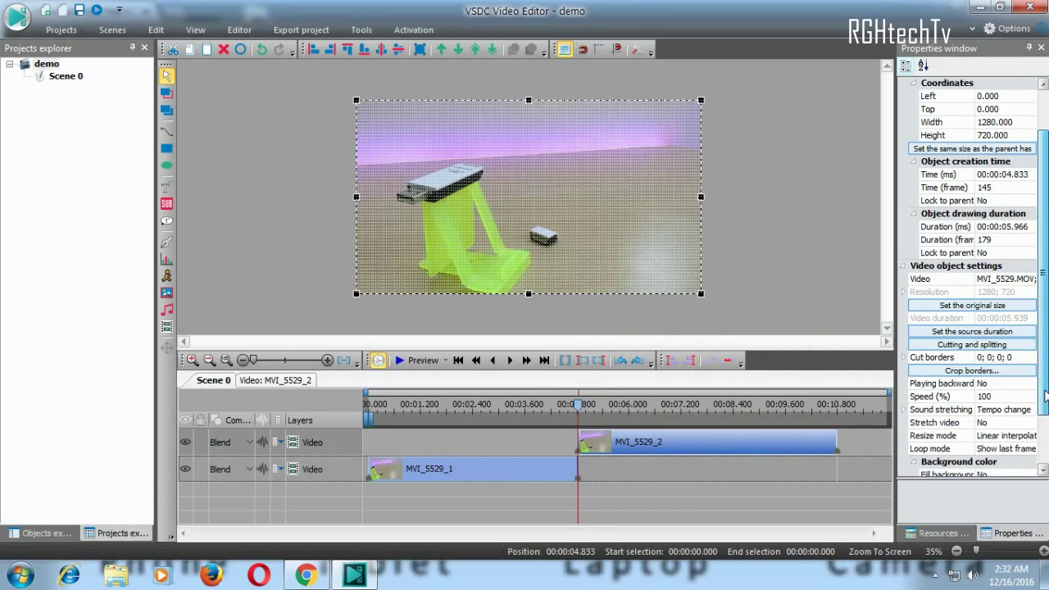
pyautogui.click(1001, 383)
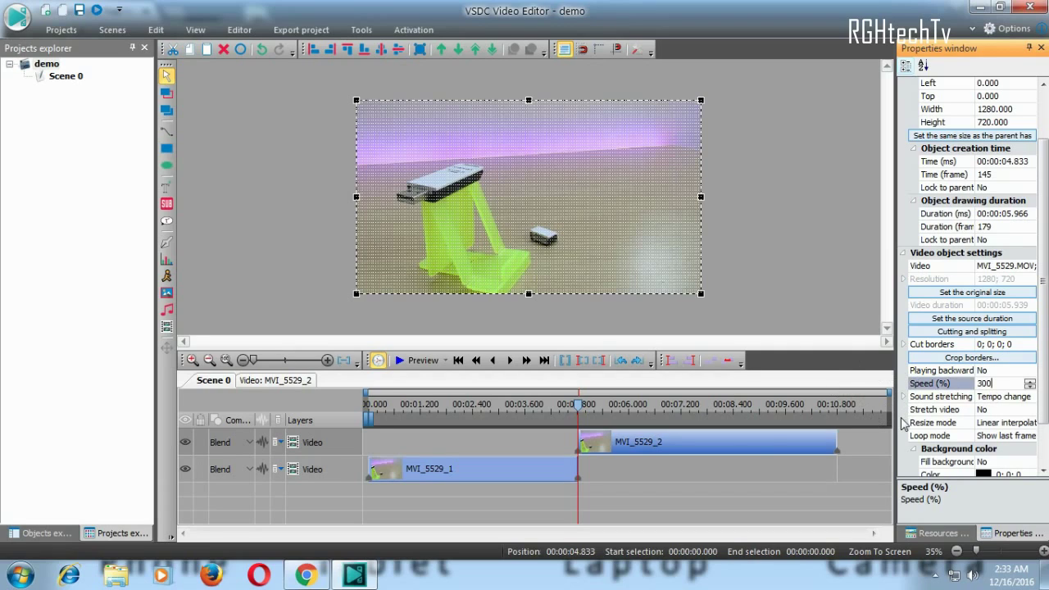
pyautogui.click(904, 423)
pyautogui.click(691, 408)
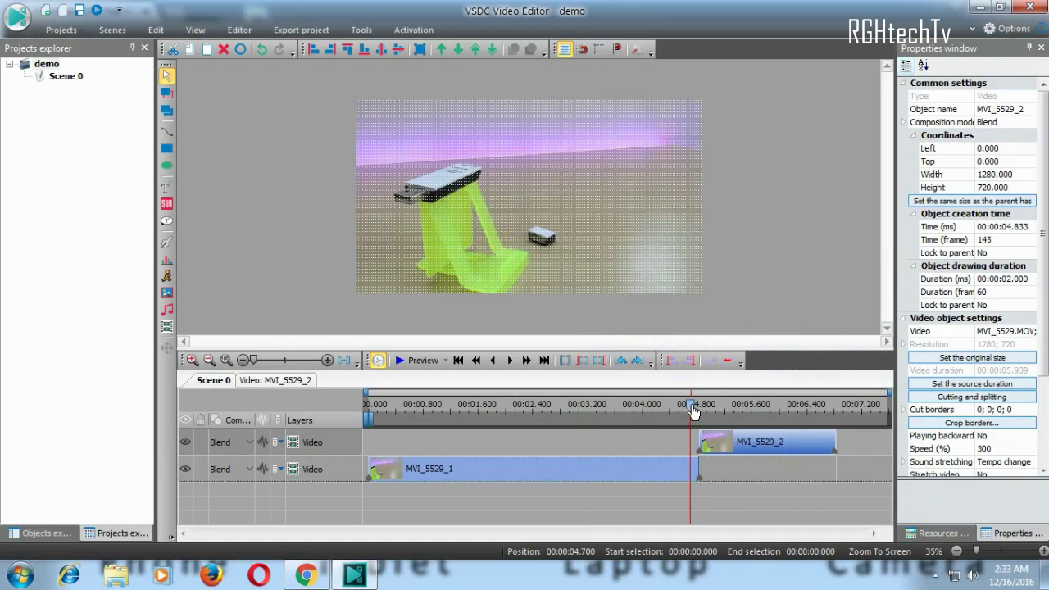
pyautogui.click(96, 10)
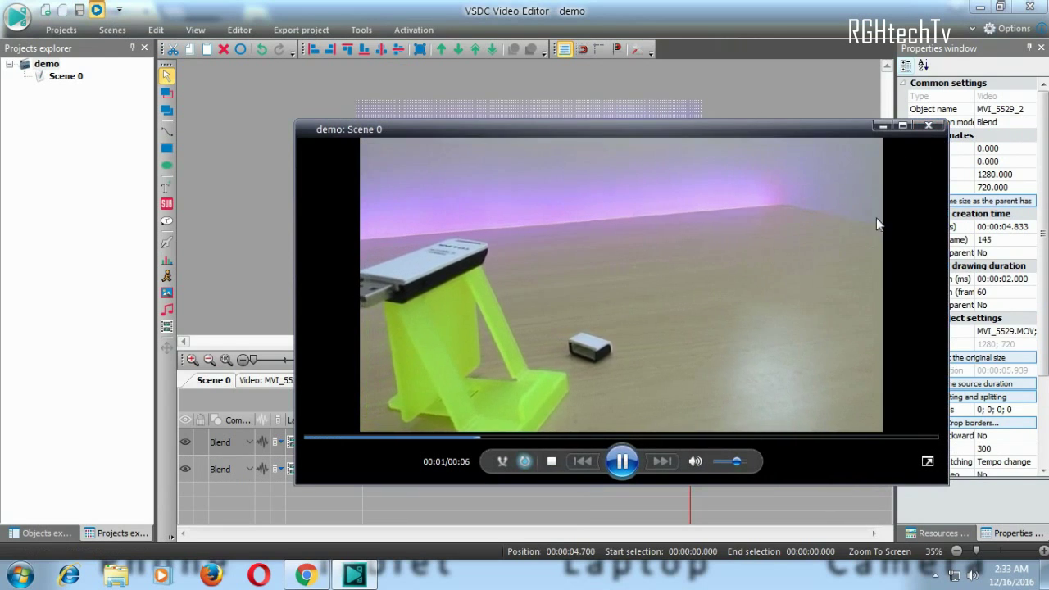
pyautogui.click(931, 133)
# Set the second clip part's Playing backwards property to Yes and preview the scene
pyautogui.click(1005, 435)
pyautogui.click(1029, 435)
pyautogui.click(1014, 461)
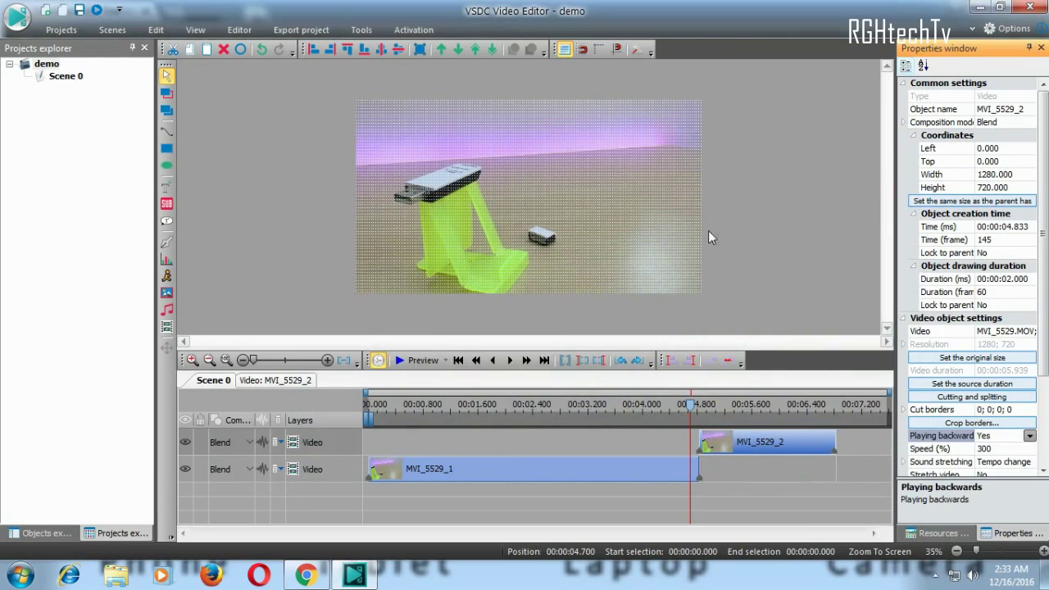
pyautogui.click(96, 10)
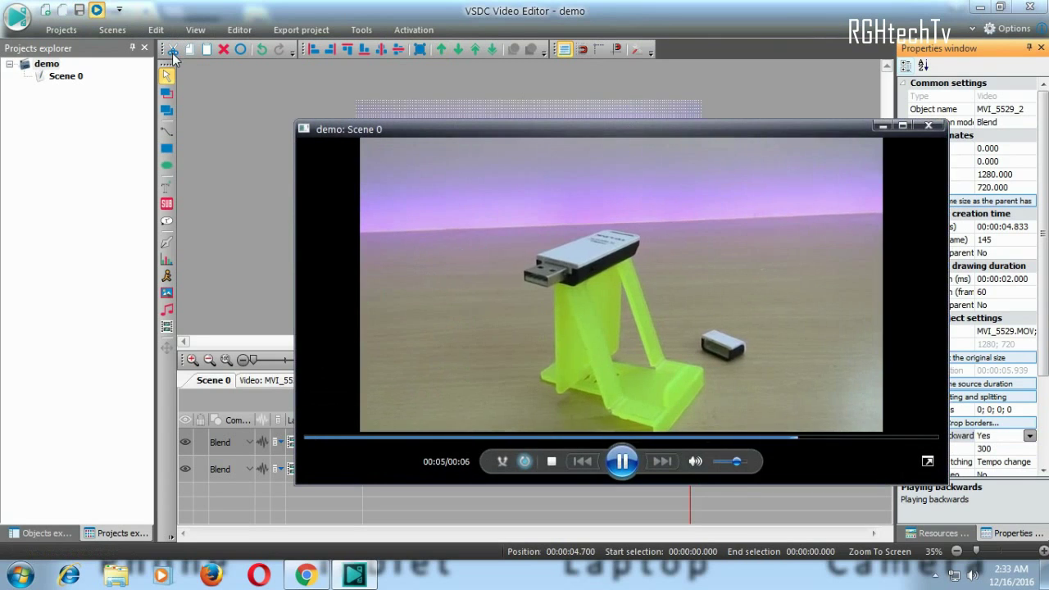
pyautogui.click(929, 126)
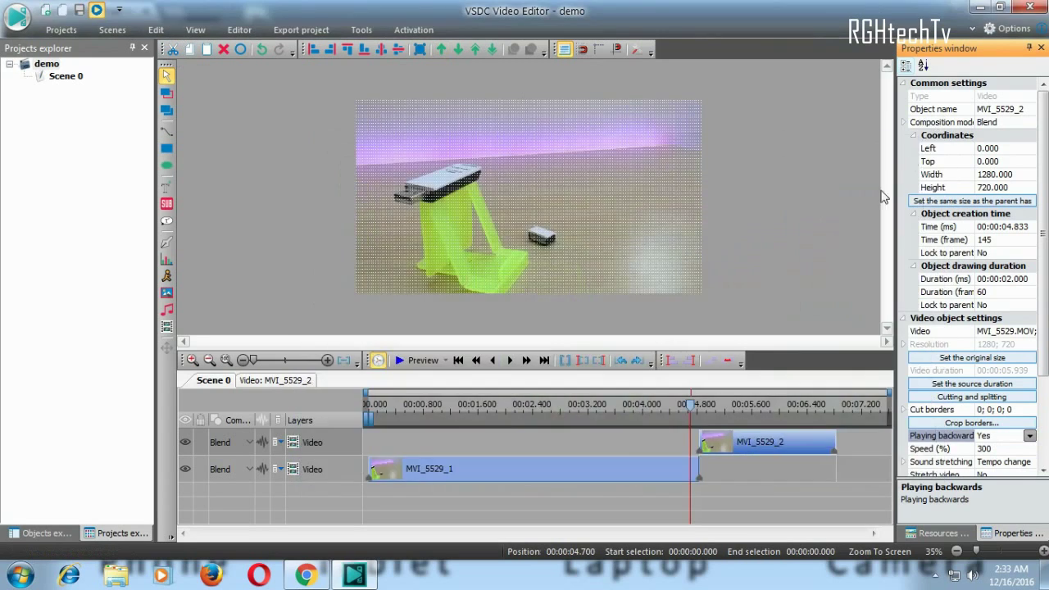
# Set the second clip part's Playing backwards property back to No
pyautogui.moveTo(1044, 324); pyautogui.dragTo(1046, 400)
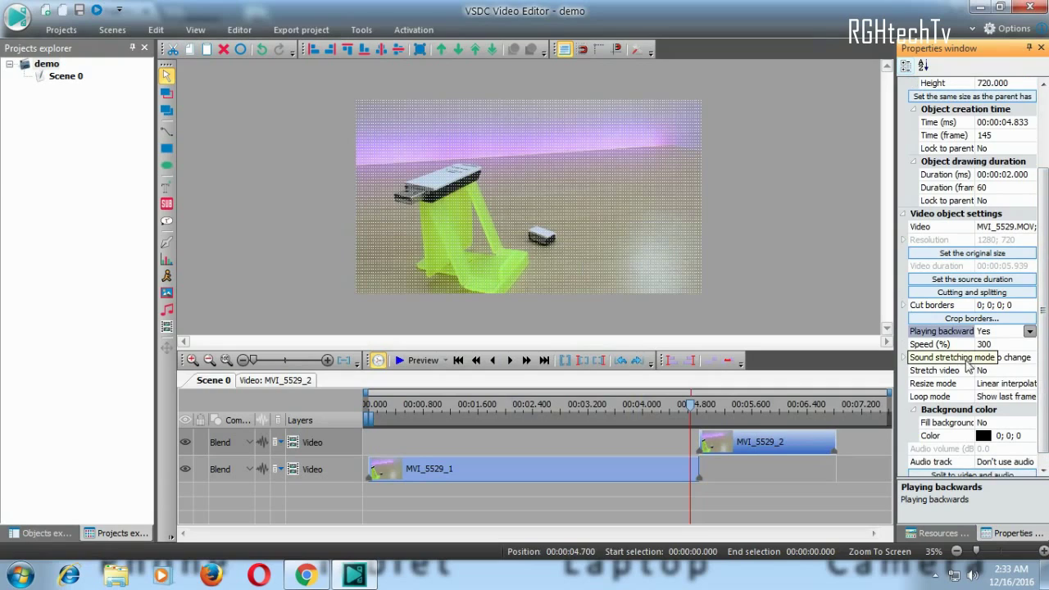
pyautogui.scroll(2, 979, 370)
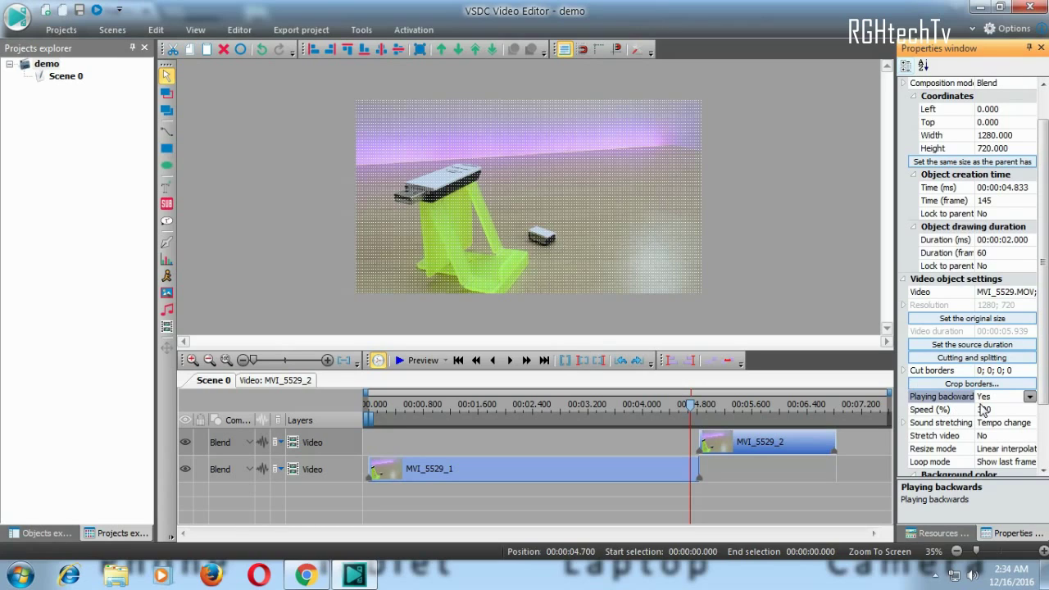
pyautogui.click(1030, 397)
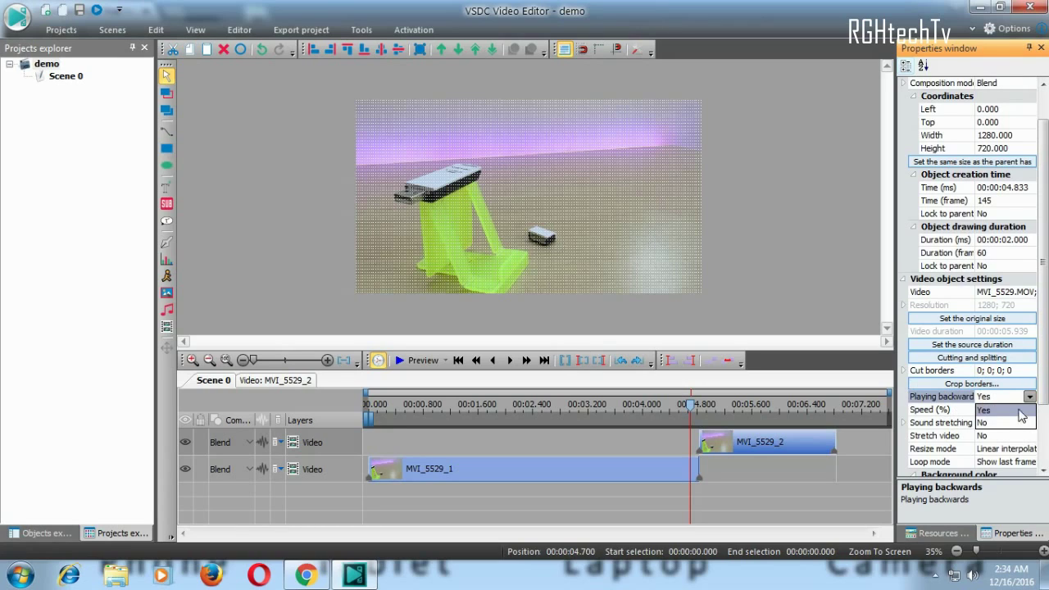
pyautogui.click(1016, 423)
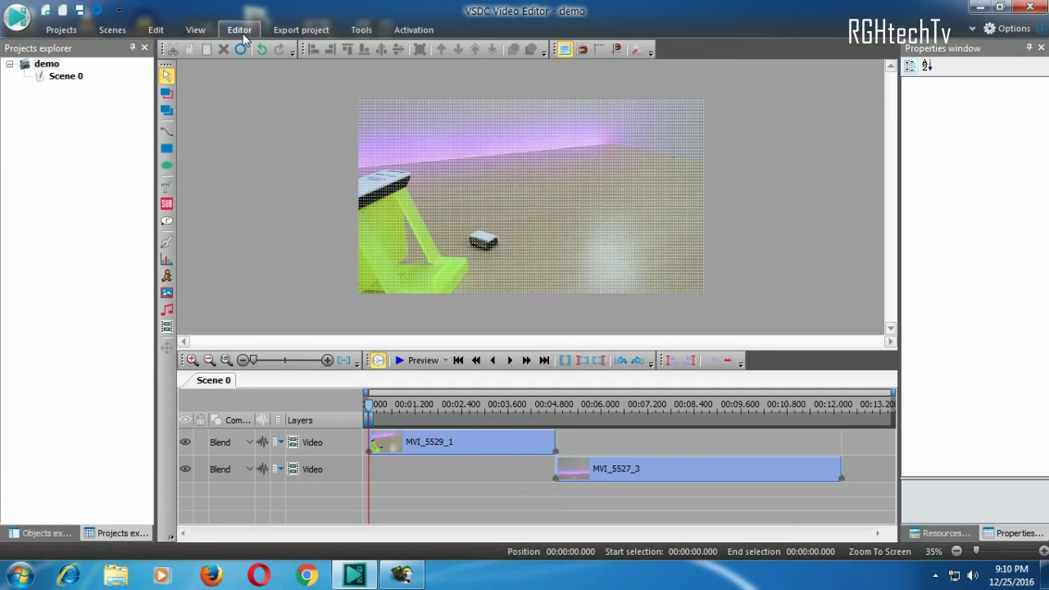
# Preview the scene with clips MVI_5529_1 and MVI_5527_3, checking the transition from the first to the second
pyautogui.click(403, 444)
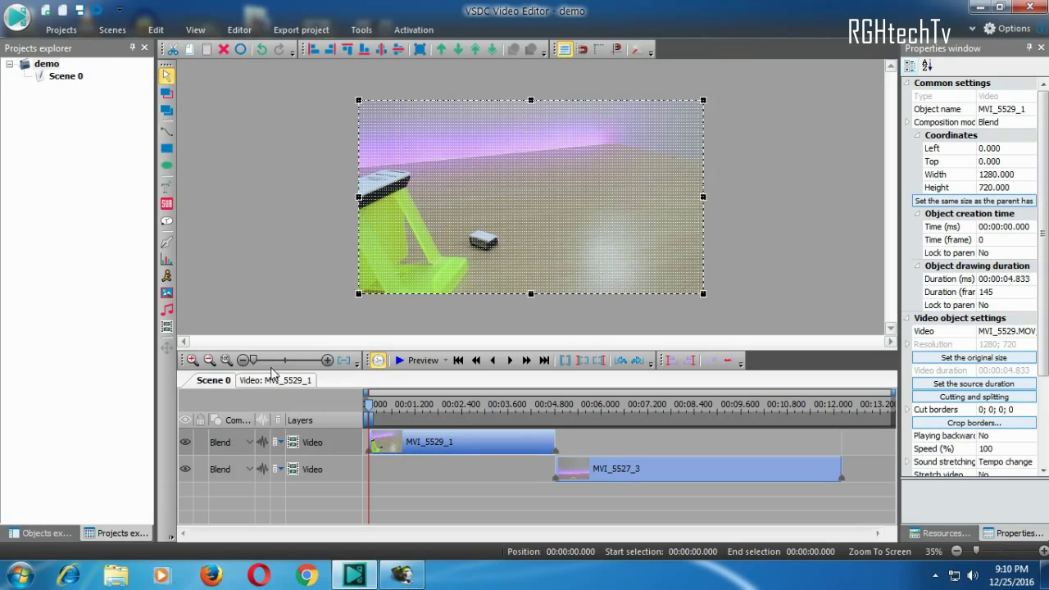
pyautogui.click(97, 10)
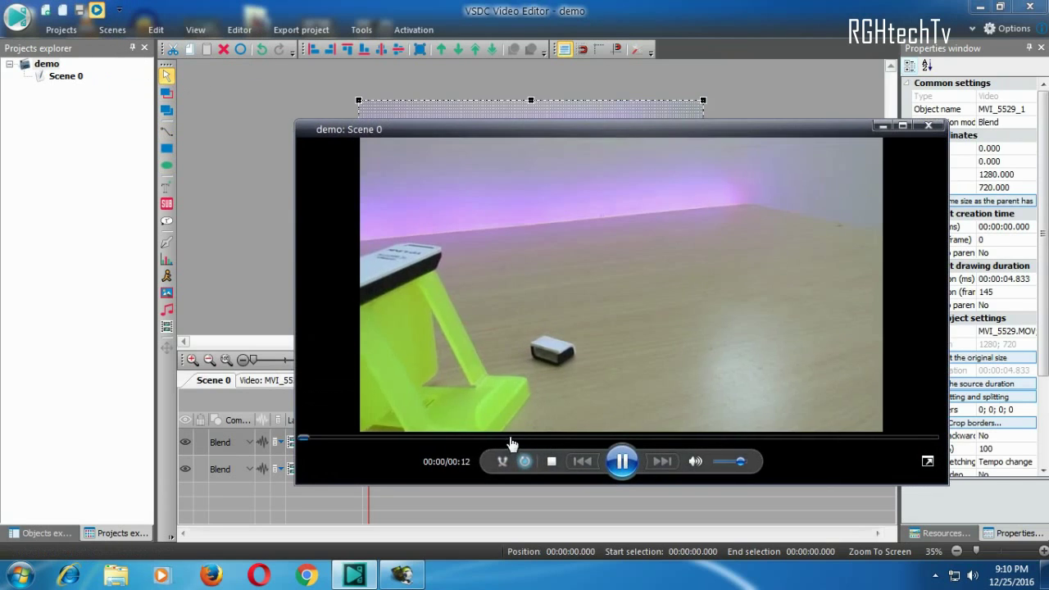
pyautogui.click(512, 439)
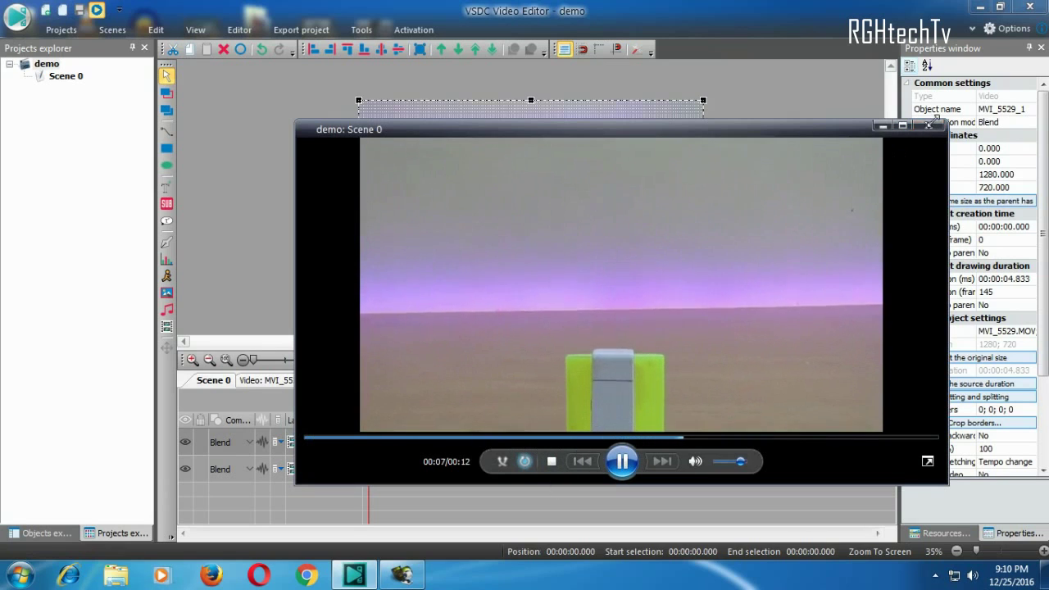
pyautogui.click(931, 126)
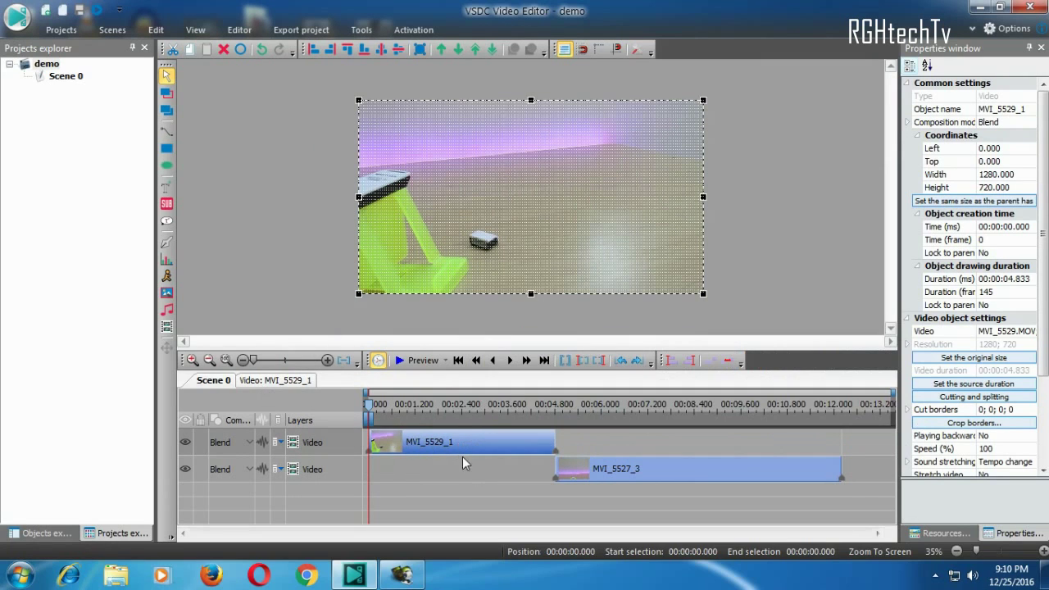
# Add a Fade out transparency effect to clip MVI_5529_1, positioned to the scene end with a duration of 1 second
pyautogui.moveTo(462, 446)
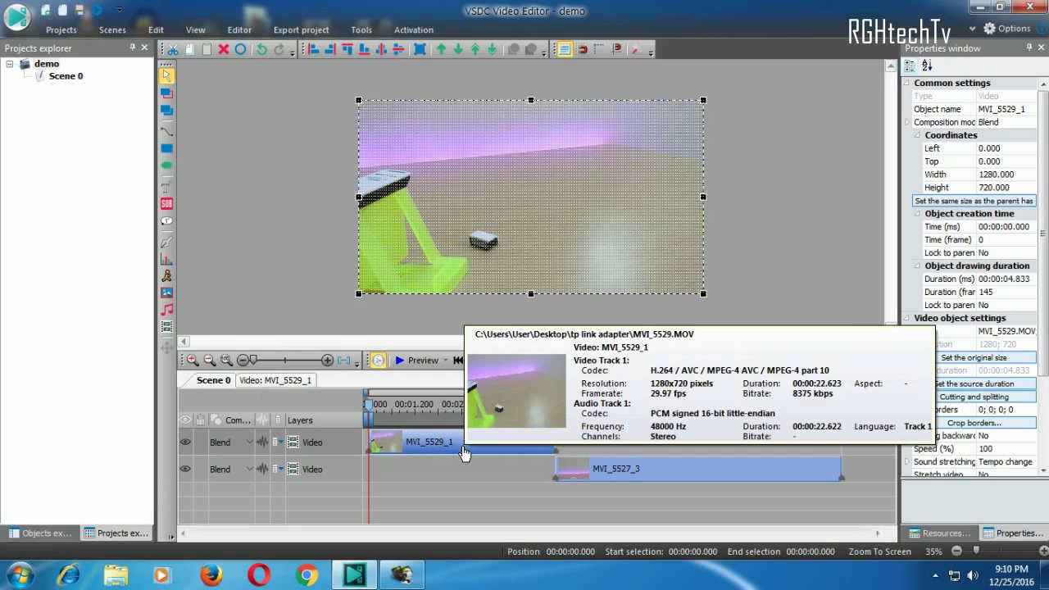
pyautogui.doubleClick(462, 446)
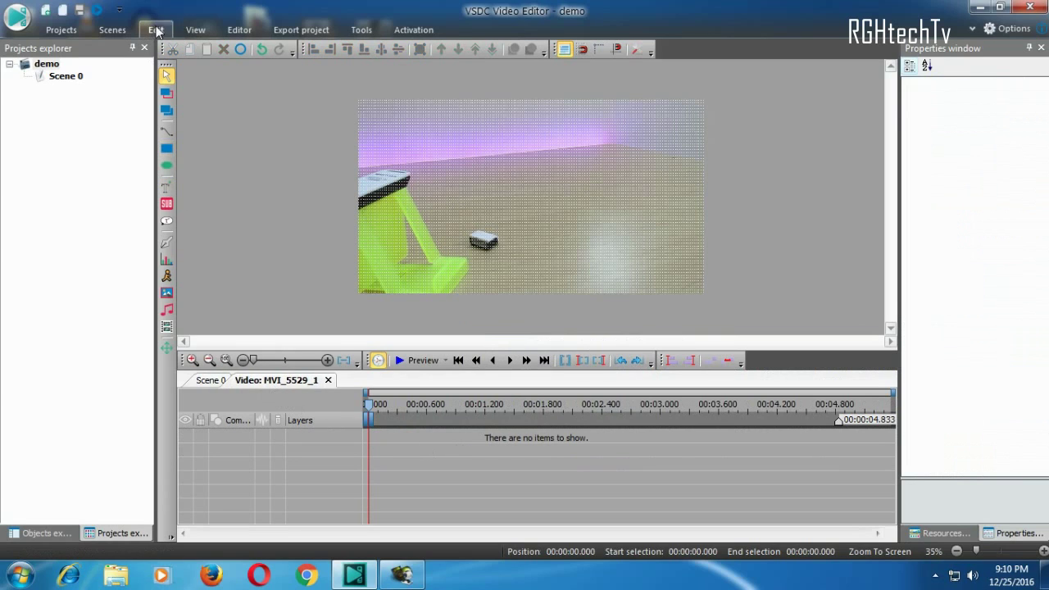
pyautogui.click(239, 29)
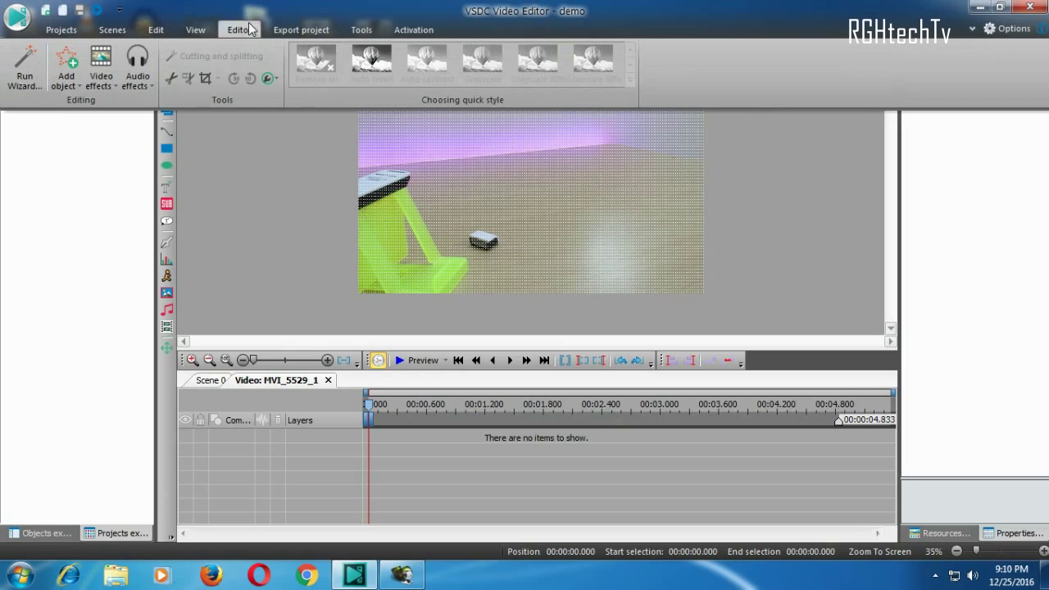
pyautogui.click(106, 79)
pyautogui.moveTo(119, 195)
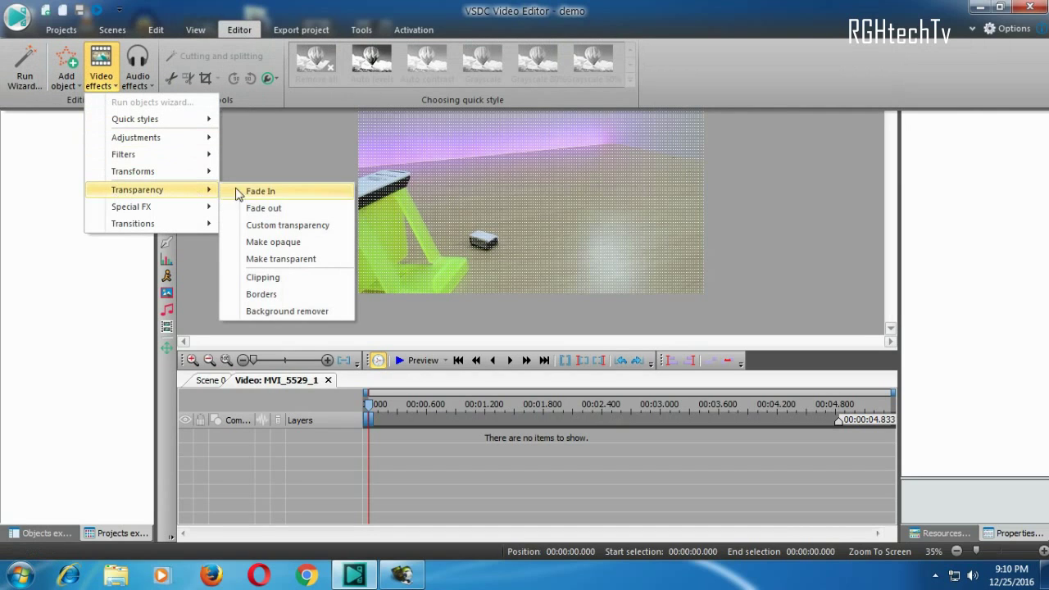
pyautogui.click(295, 213)
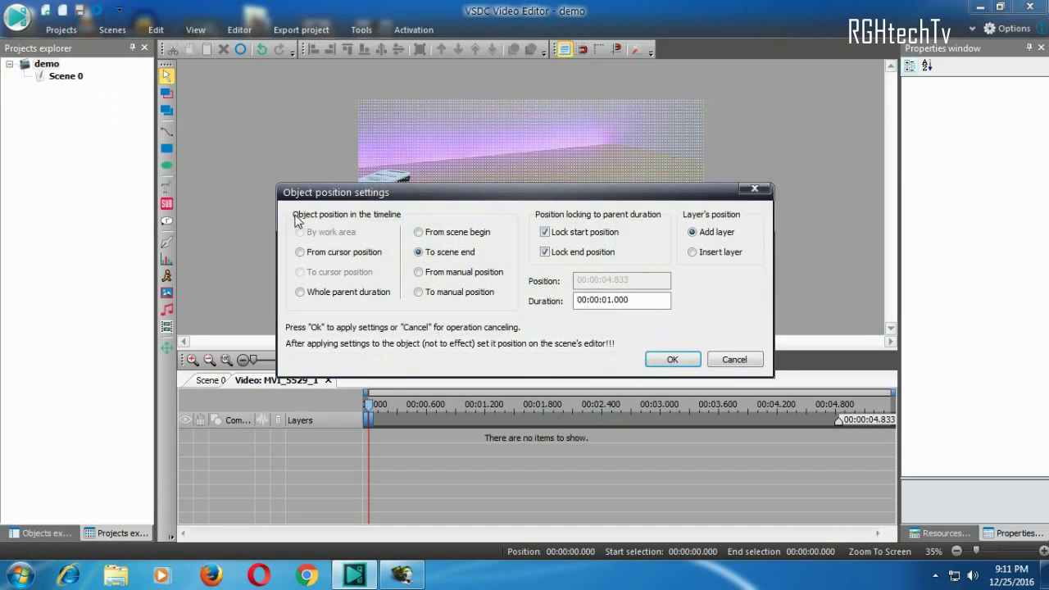
pyautogui.click(682, 357)
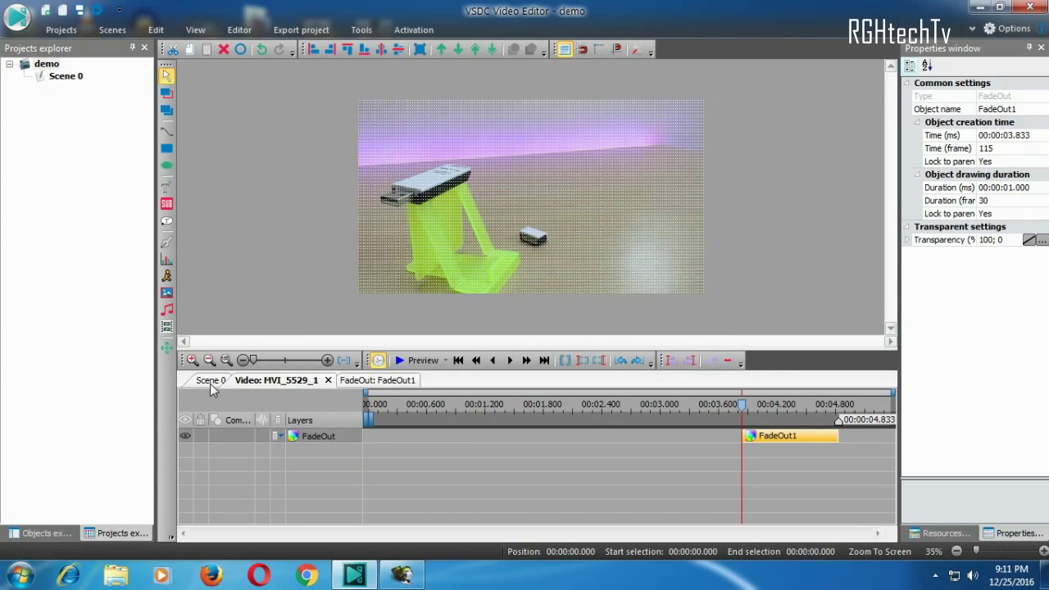
# Return to Scene 0 and move clip MVI_5527_3 earlier to start at 00:00:03.833, overlapping the end of MVI_5529_1
pyautogui.click(210, 381)
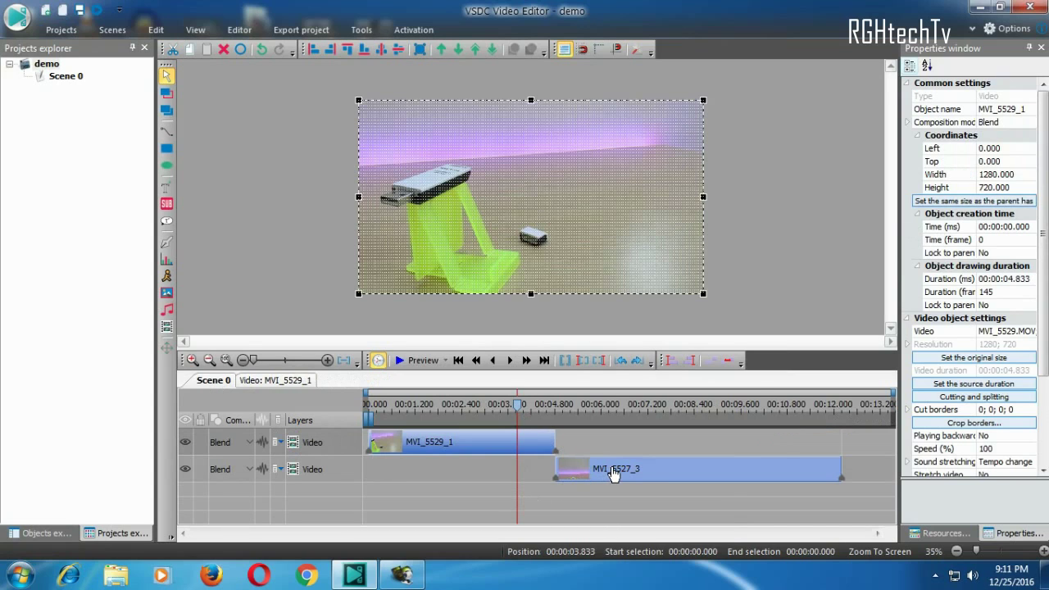
pyautogui.moveTo(614, 473)
pyautogui.moveTo(613, 473); pyautogui.dragTo(587, 473)
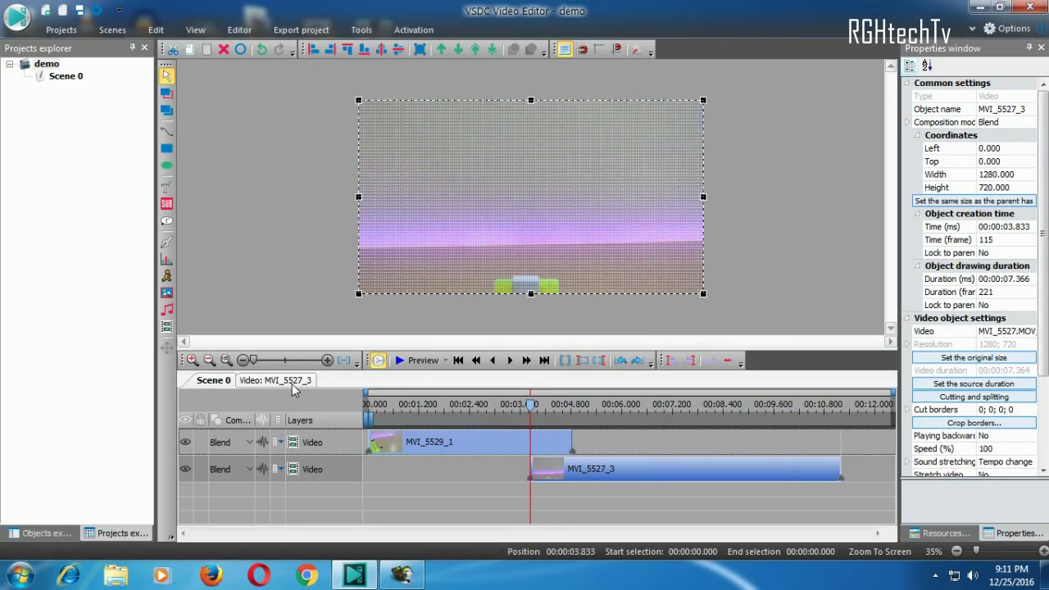
# Add a Fade In transparency effect lasting 1 second at the start of clip MVI_5527_3
pyautogui.doubleClick(656, 472)
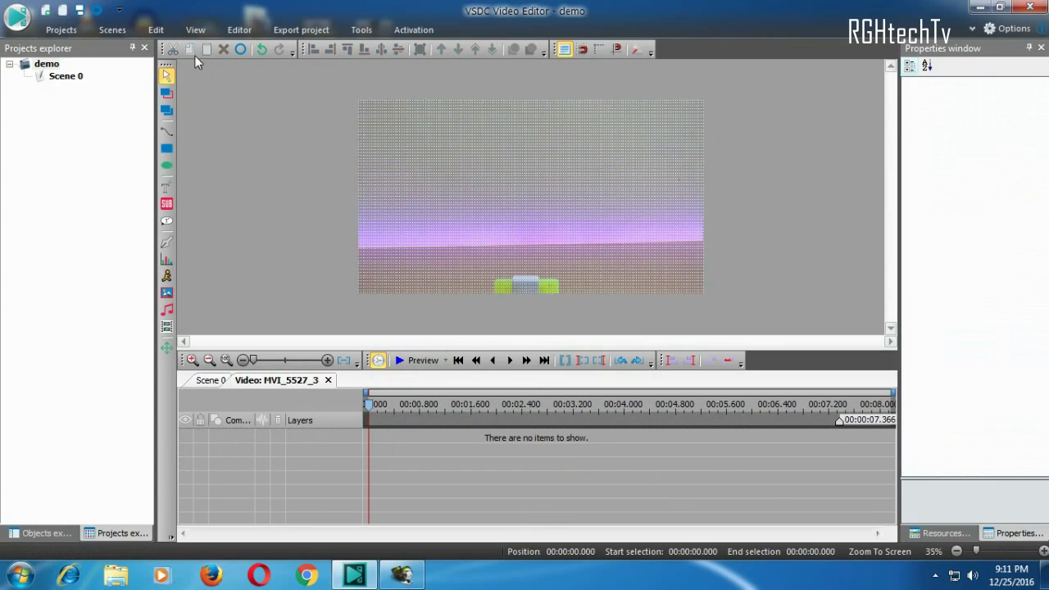
pyautogui.click(250, 33)
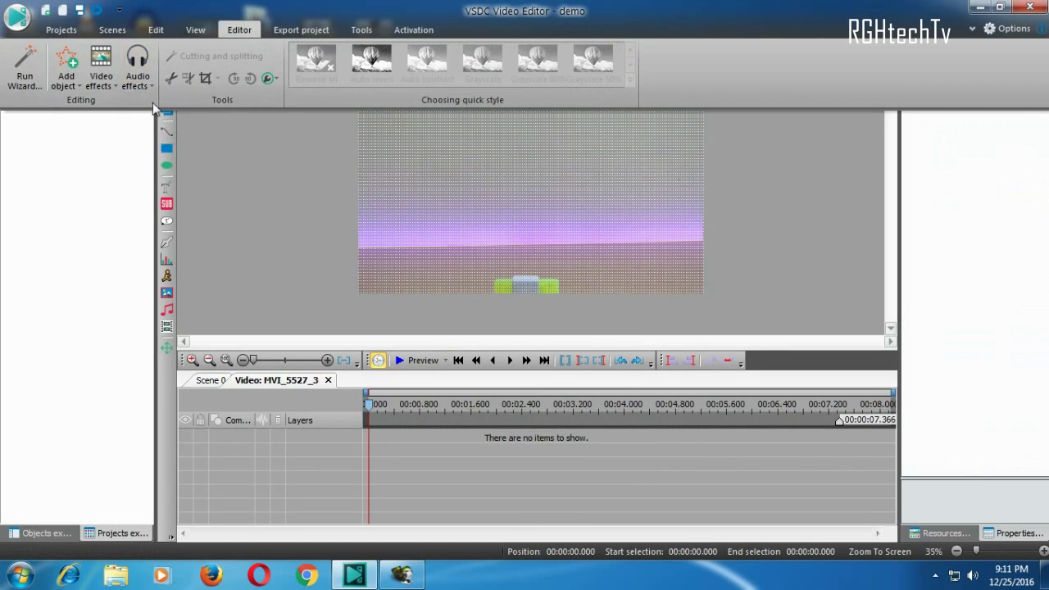
pyautogui.click(102, 87)
pyautogui.moveTo(215, 194)
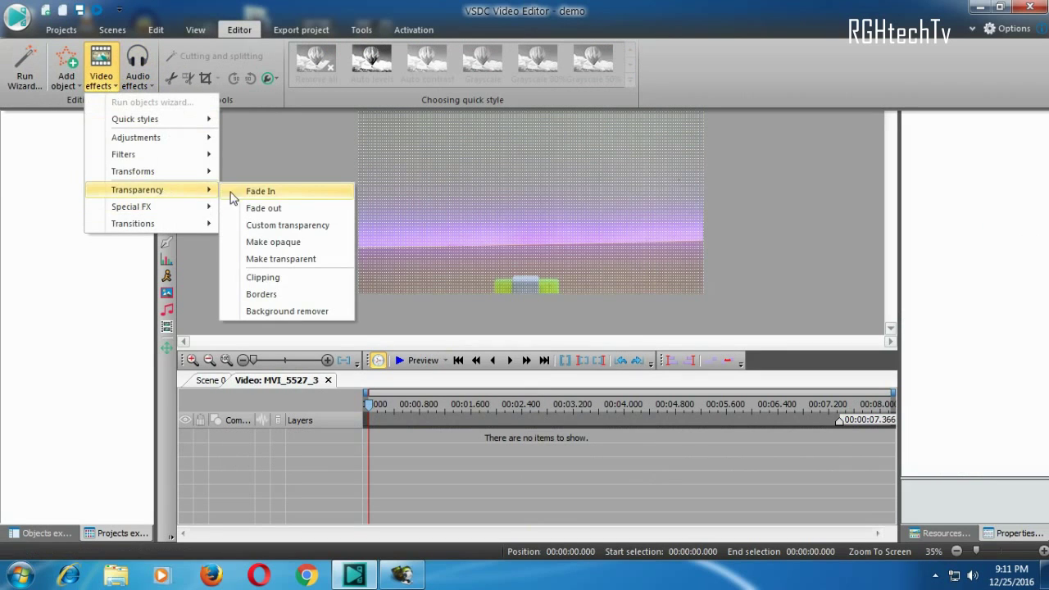
pyautogui.click(297, 197)
pyautogui.click(672, 358)
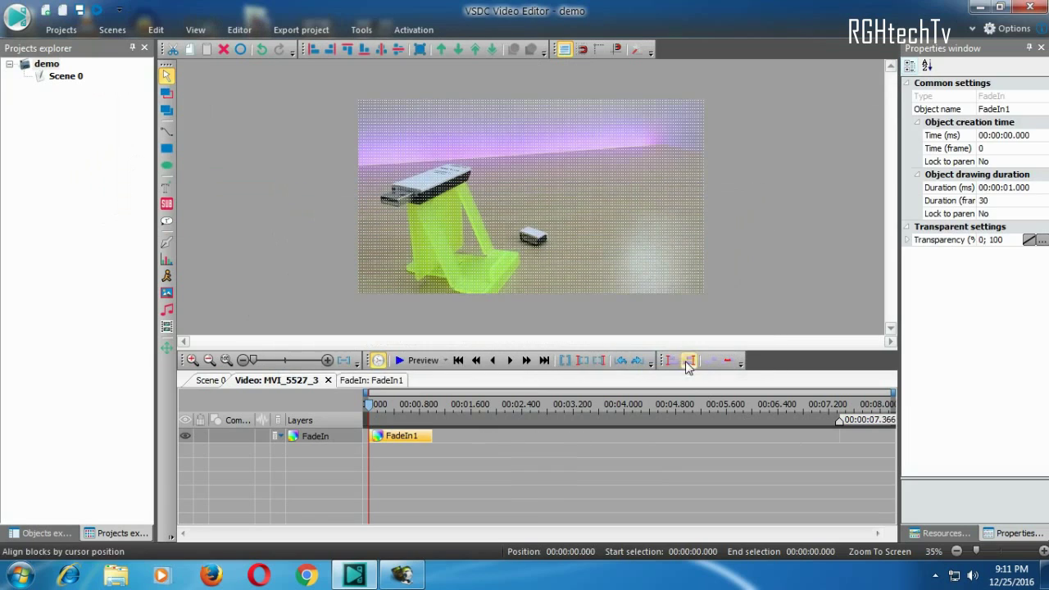
# Return to Scene 0 and preview the crossfade between the two clips
pyautogui.click(210, 380)
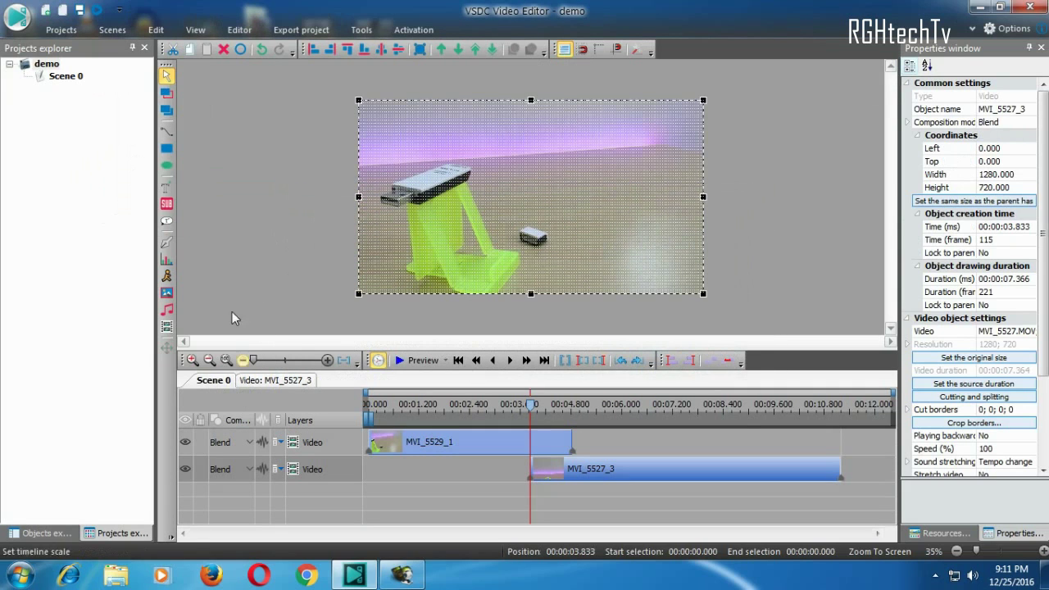
pyautogui.click(97, 12)
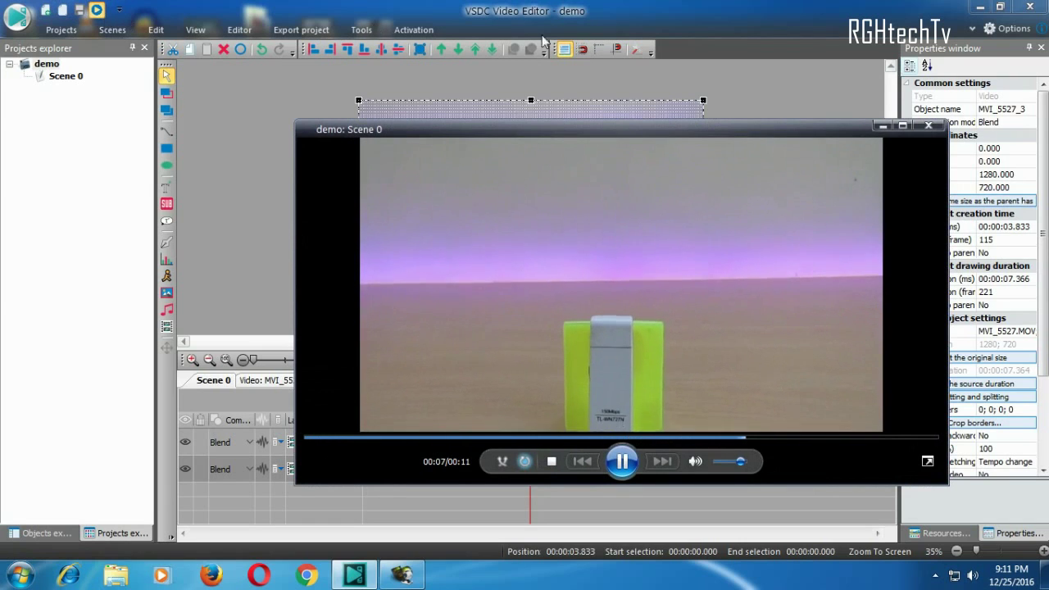
pyautogui.click(928, 125)
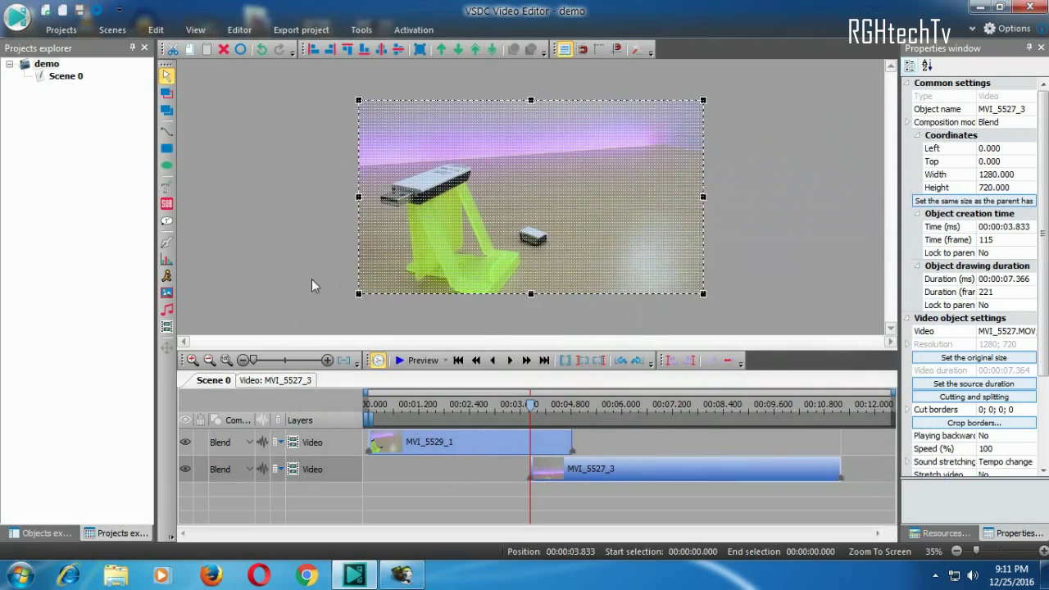
# Open the effects of clip MVI_5529_1 and hide its FadeOut layer
pyautogui.click(336, 447)
pyautogui.click(298, 385)
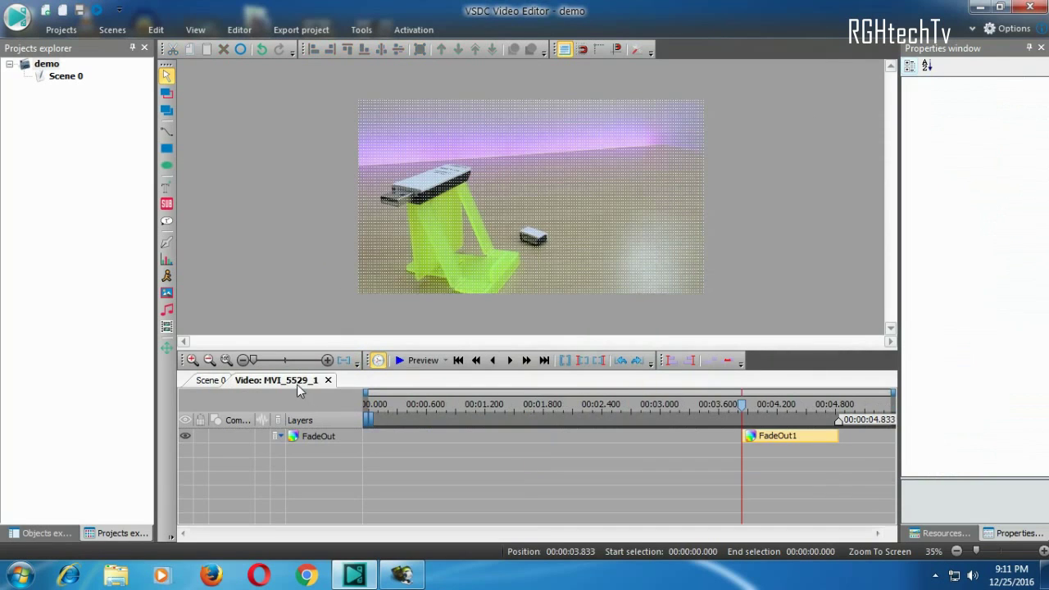
pyautogui.click(185, 438)
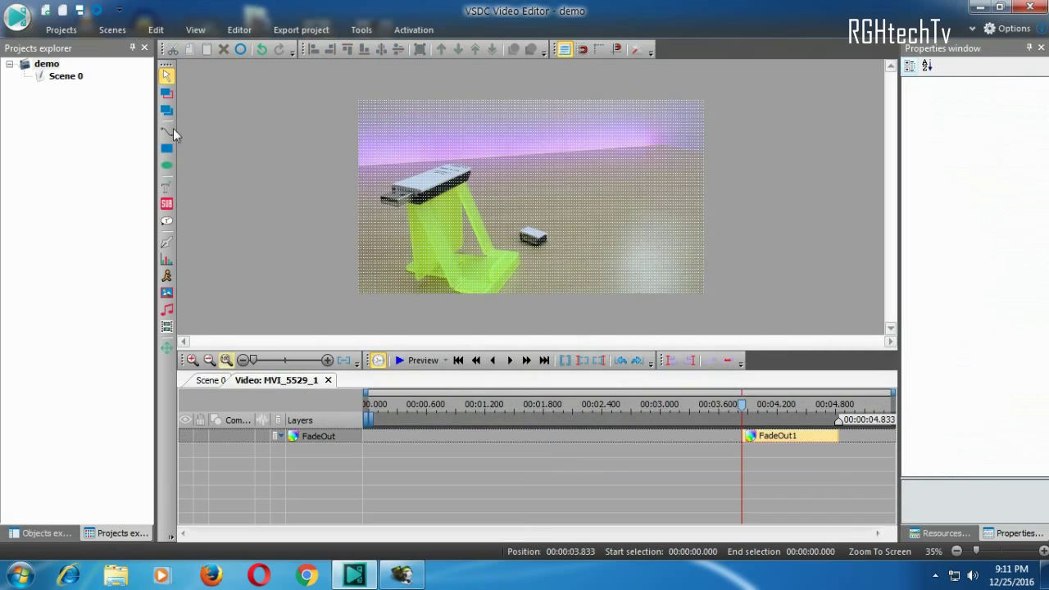
# Add a Chess transition to the end of clip MVI_5529_1 with a duration of 1 second and preview the scene
pyautogui.click(241, 30)
pyautogui.click(104, 88)
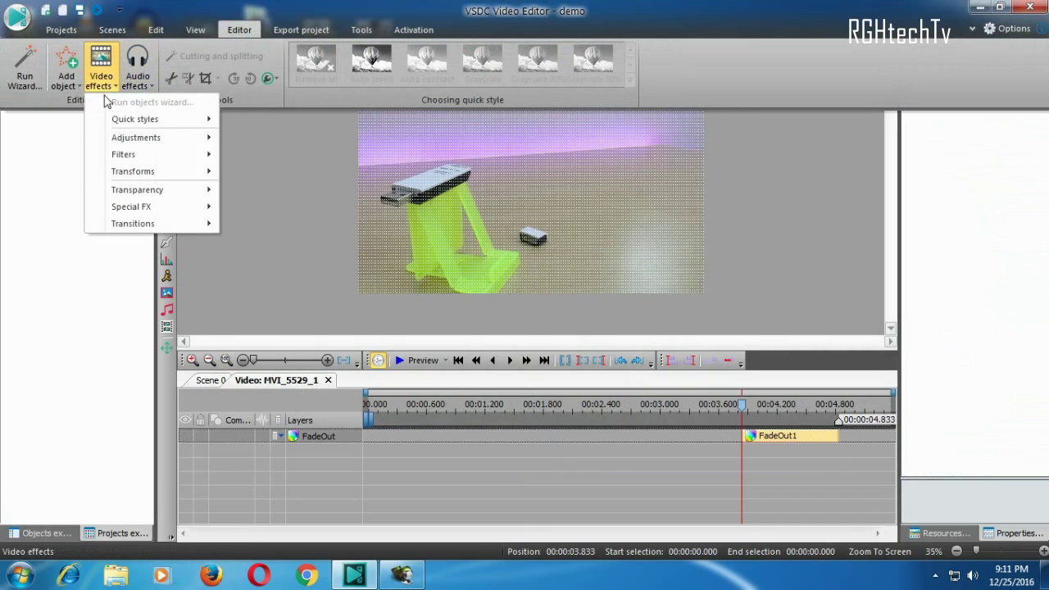
pyautogui.moveTo(136, 234)
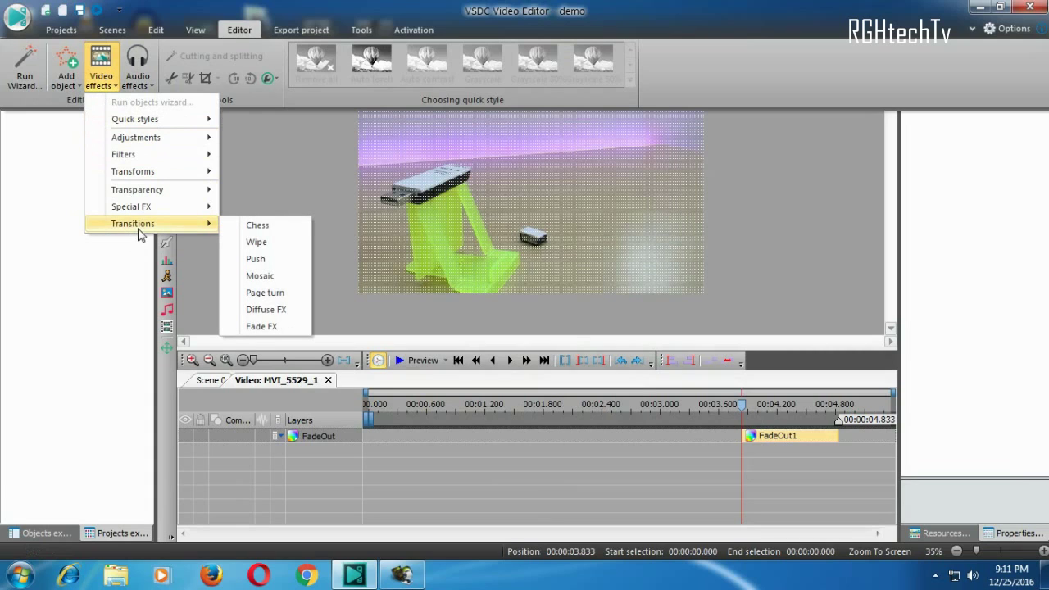
pyautogui.click(266, 227)
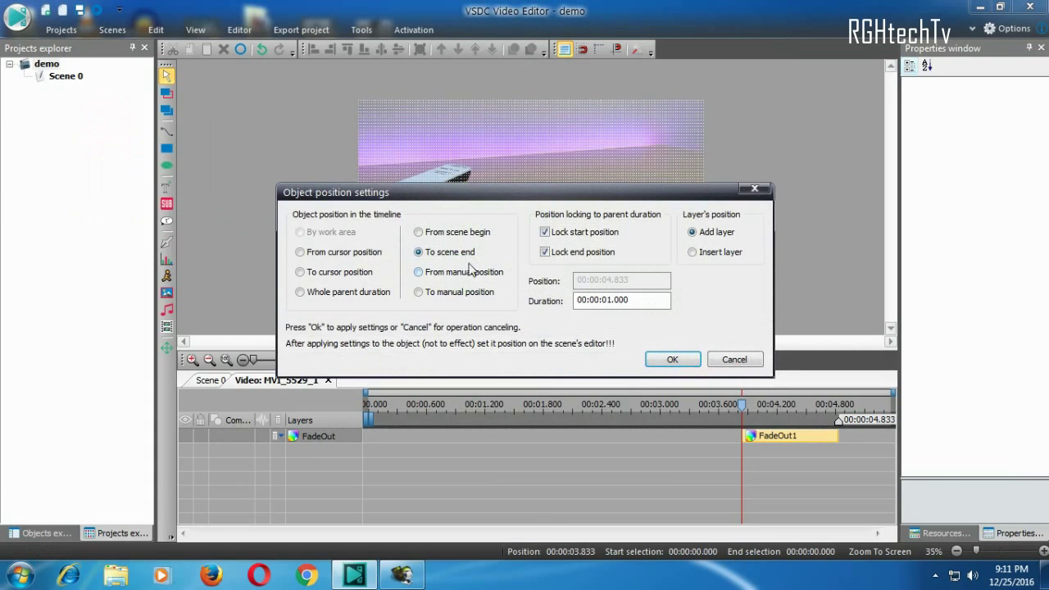
pyautogui.click(685, 364)
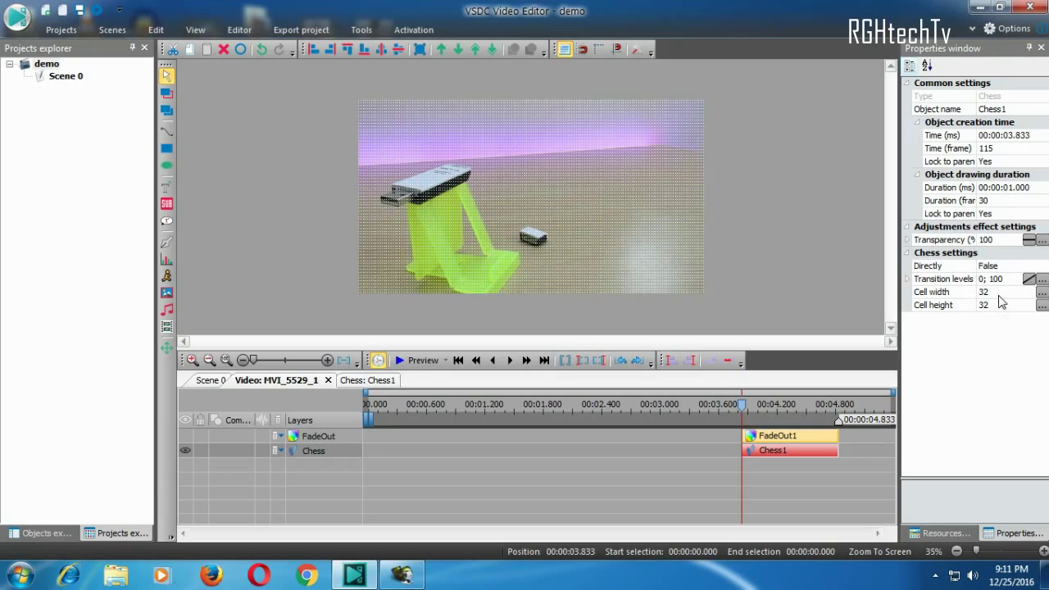
pyautogui.click(98, 11)
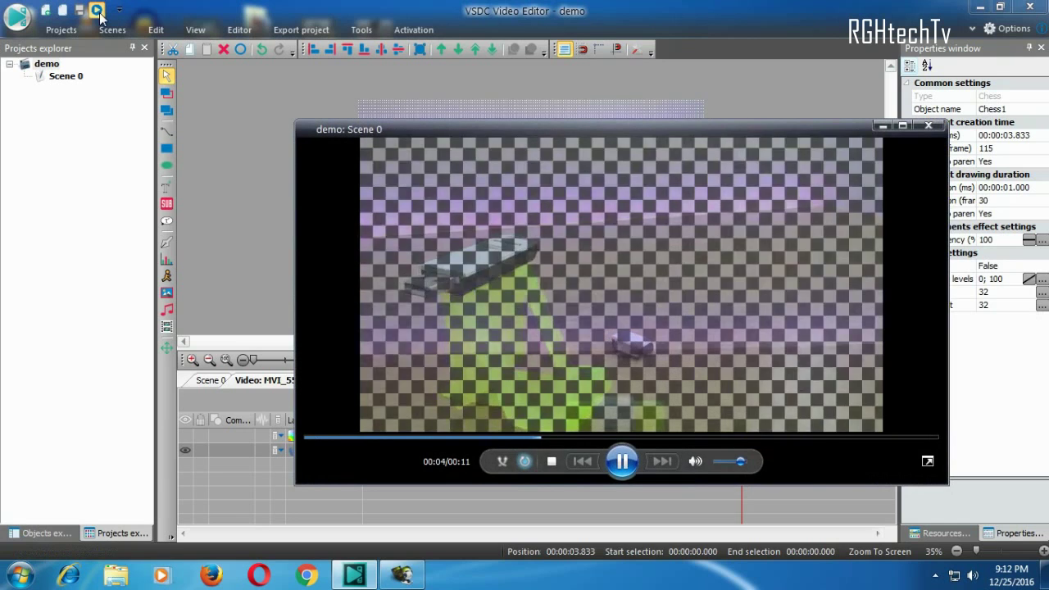
pyautogui.click(928, 126)
# Look through the available video transitions, from Chess to Fade FX, without applying another one
pyautogui.click(240, 30)
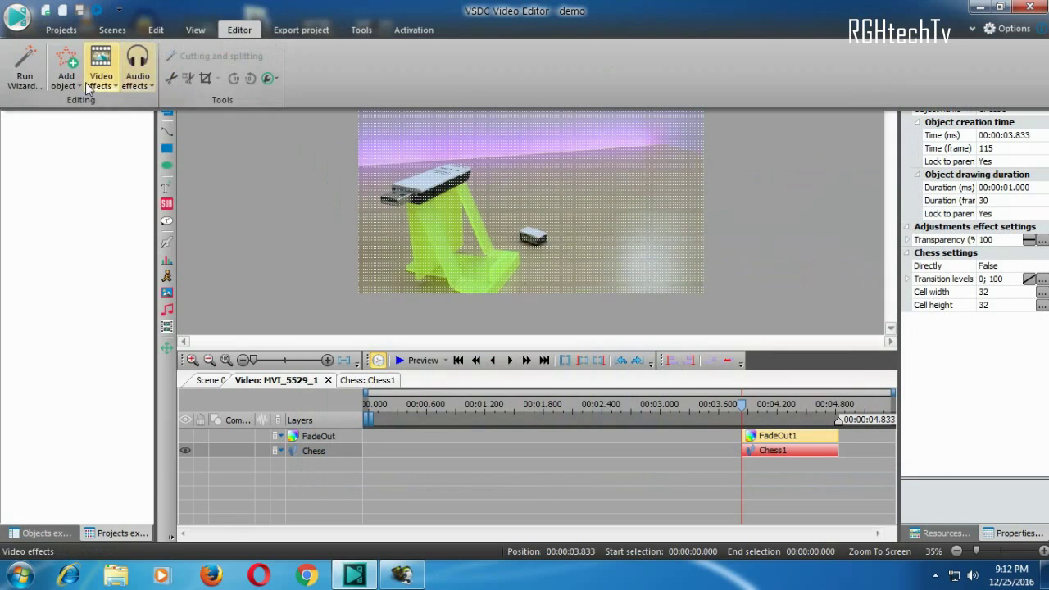
pyautogui.click(95, 85)
pyautogui.moveTo(105, 226)
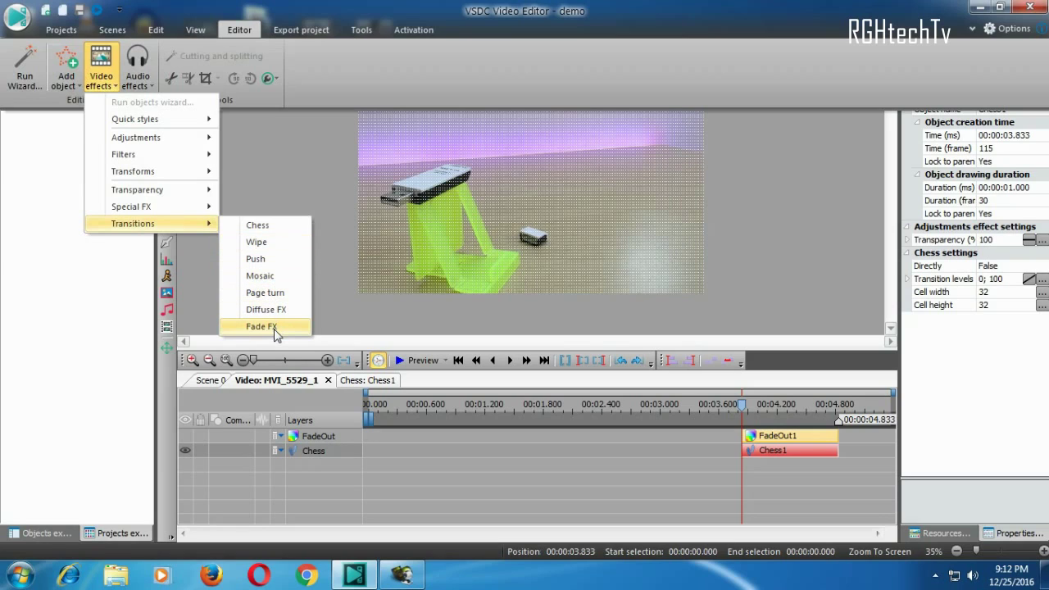
pyautogui.click(253, 164)
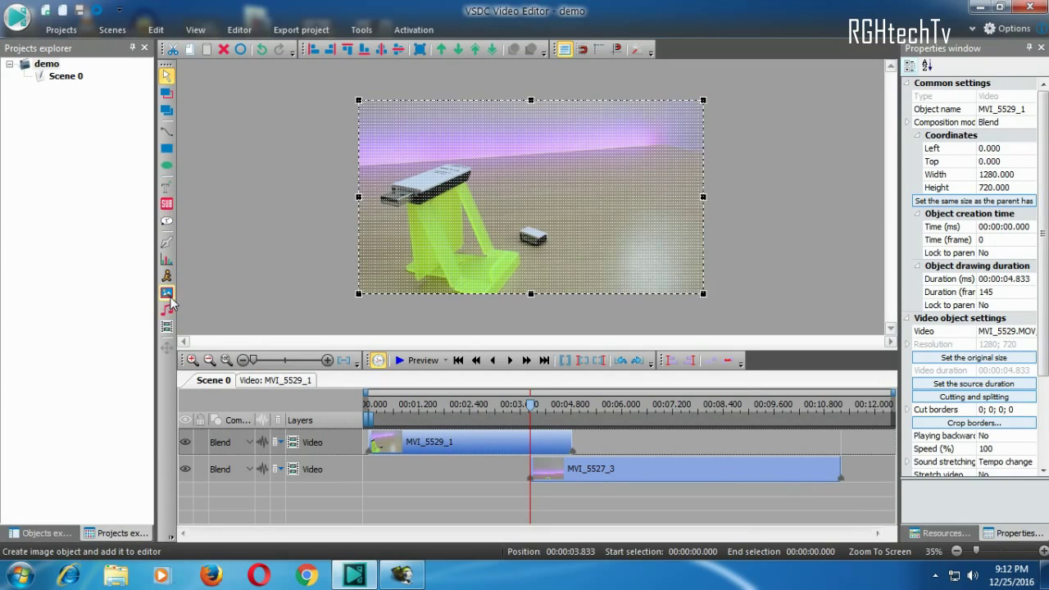
pyautogui.click(248, 246)
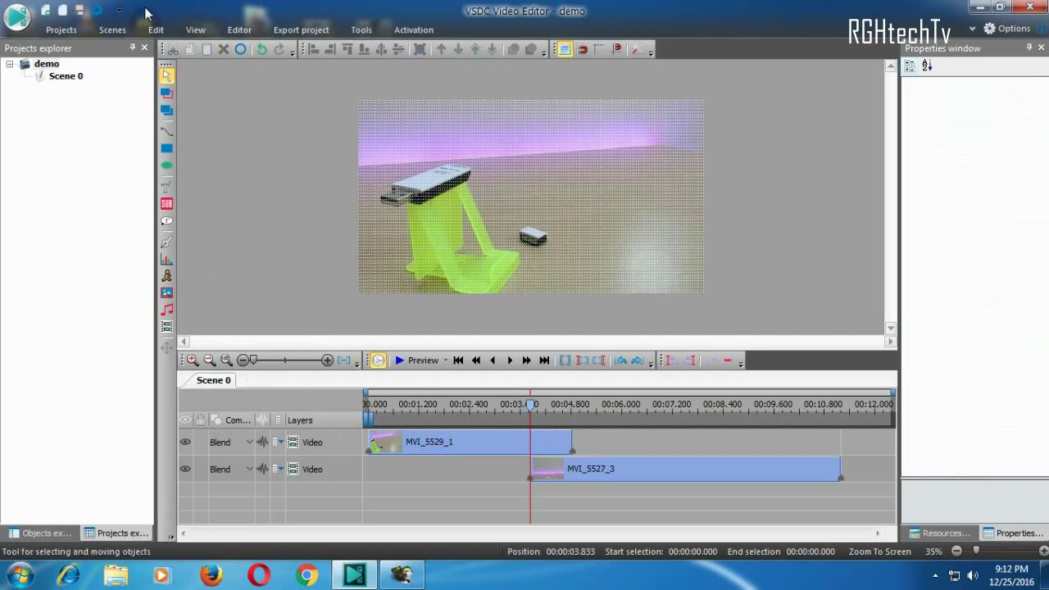
# Open clip MVI_5529_1, move the playhead to its start and look through the video effect categories such as Quick styles and Adjustments
pyautogui.click(241, 32)
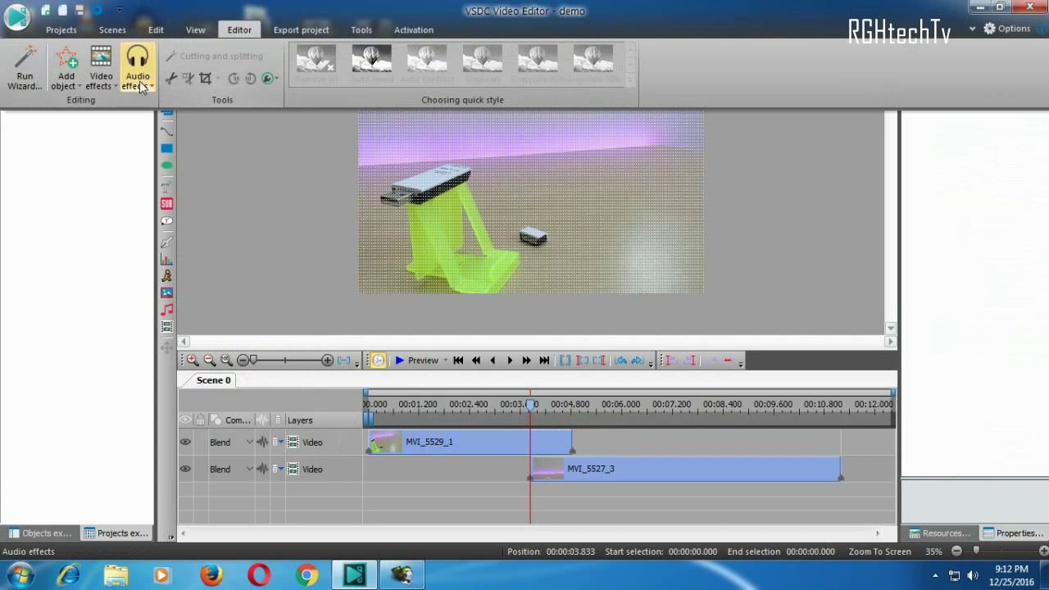
pyautogui.doubleClick(469, 447)
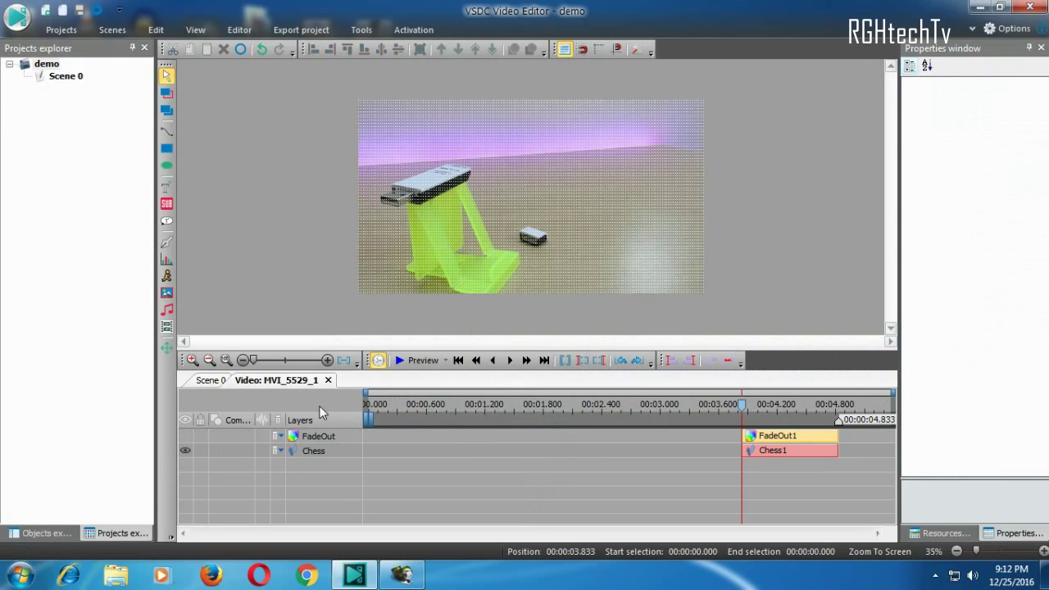
pyautogui.moveTo(426, 410); pyautogui.dragTo(354, 410)
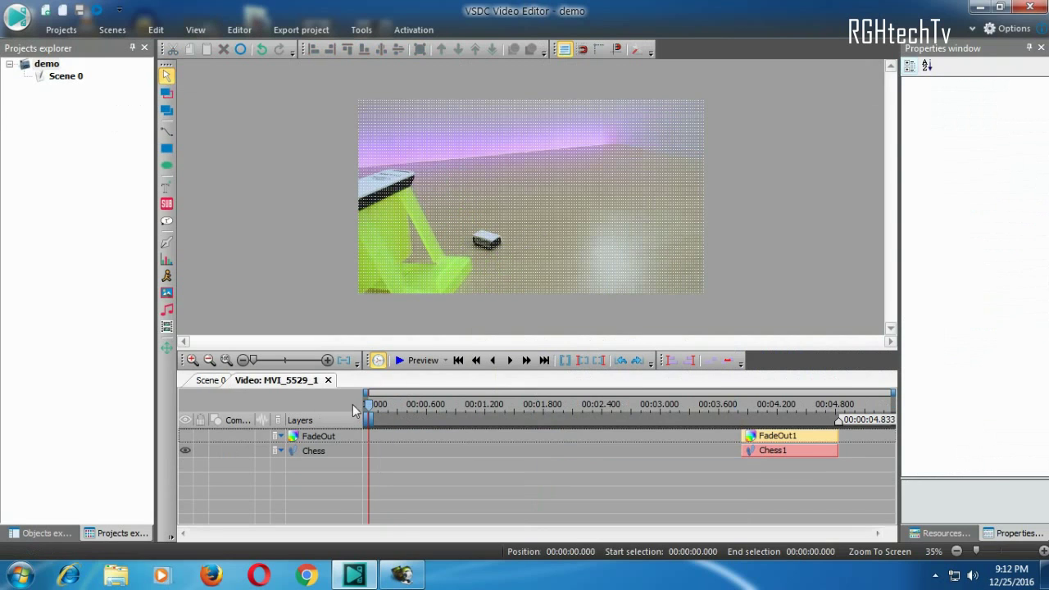
pyautogui.click(239, 31)
pyautogui.click(101, 76)
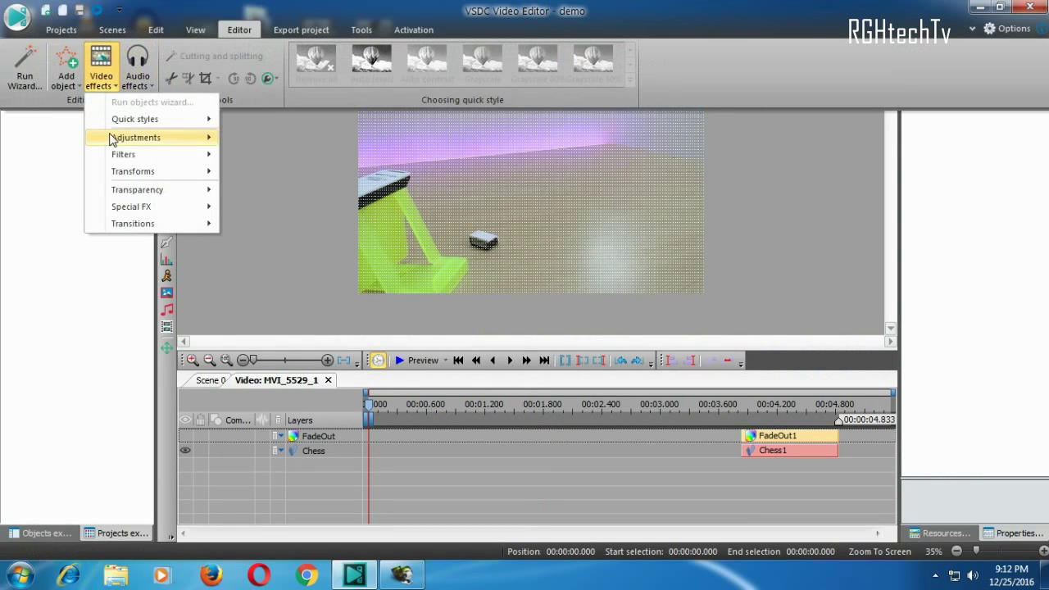
pyautogui.moveTo(114, 139)
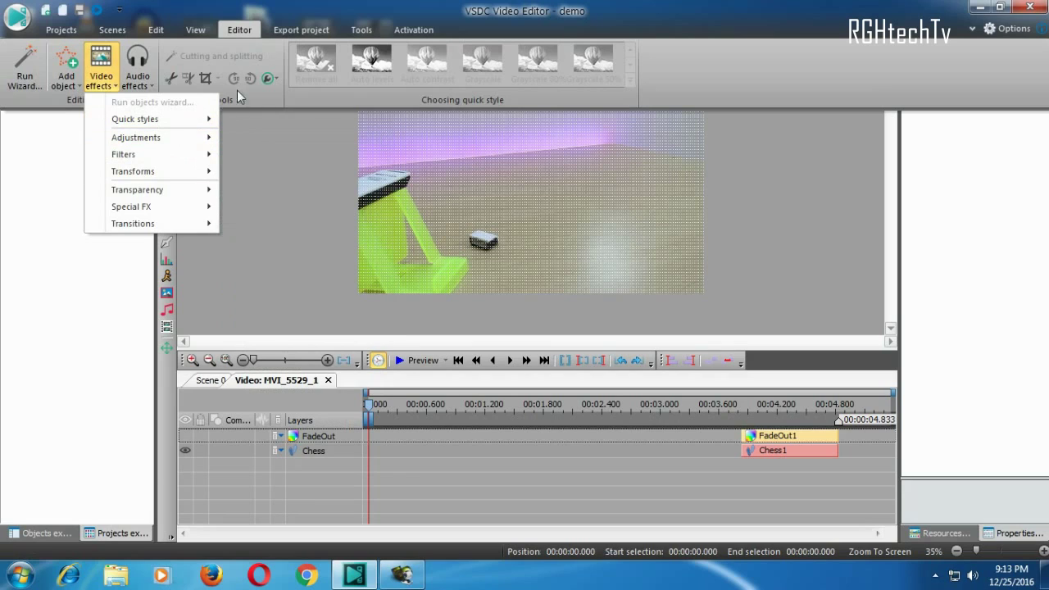
pyautogui.click(304, 169)
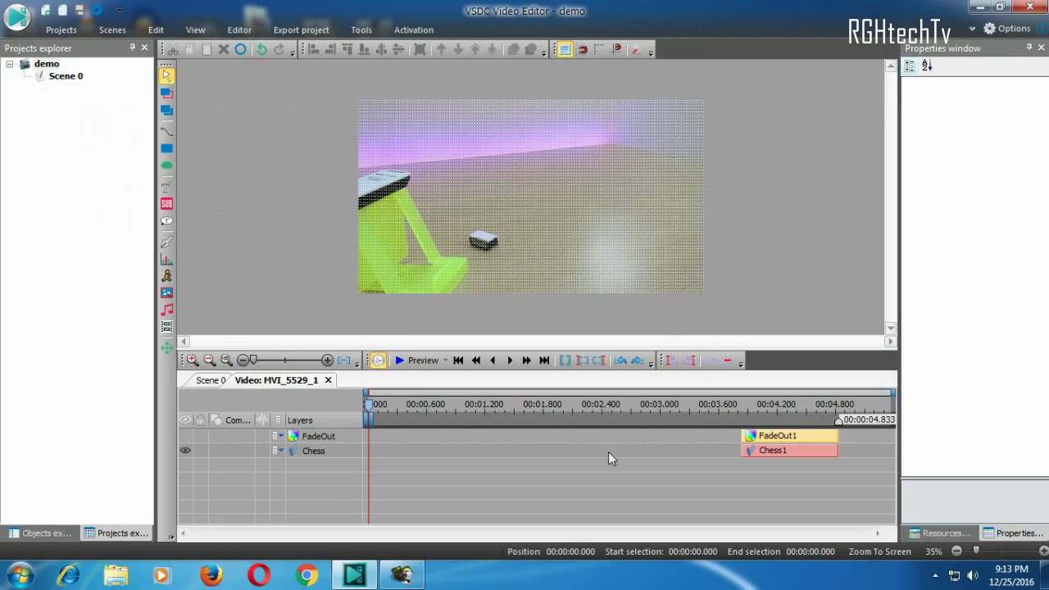
pyautogui.click(239, 29)
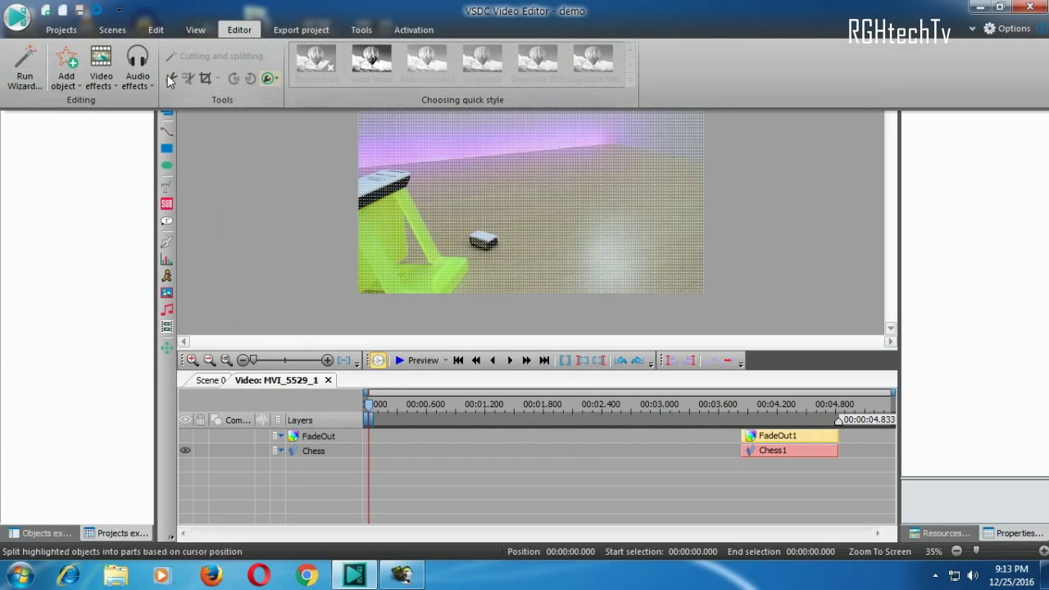
pyautogui.click(106, 92)
pyautogui.moveTo(127, 123)
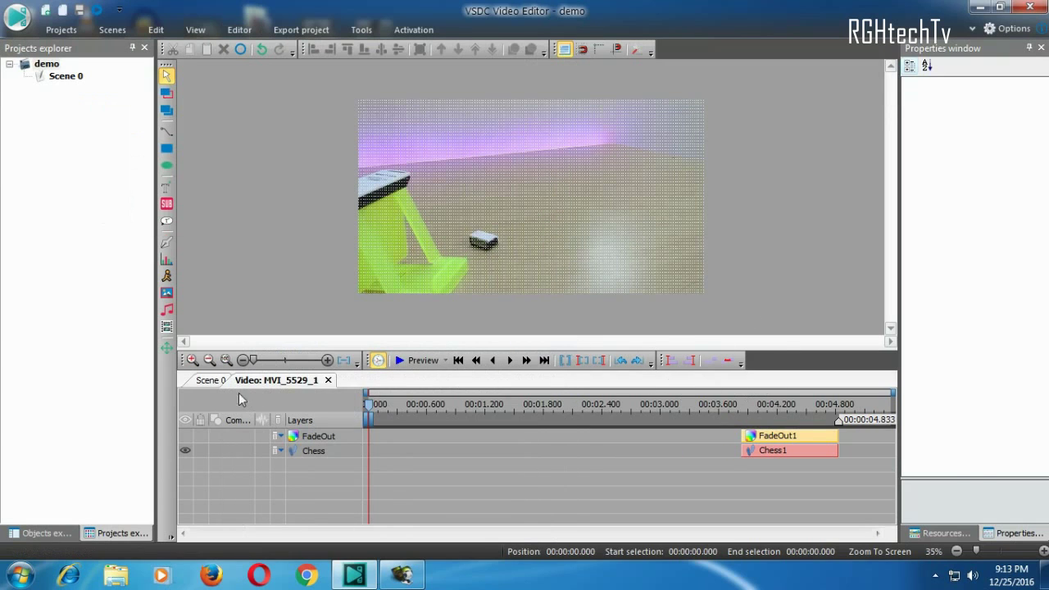
pyautogui.click(246, 381)
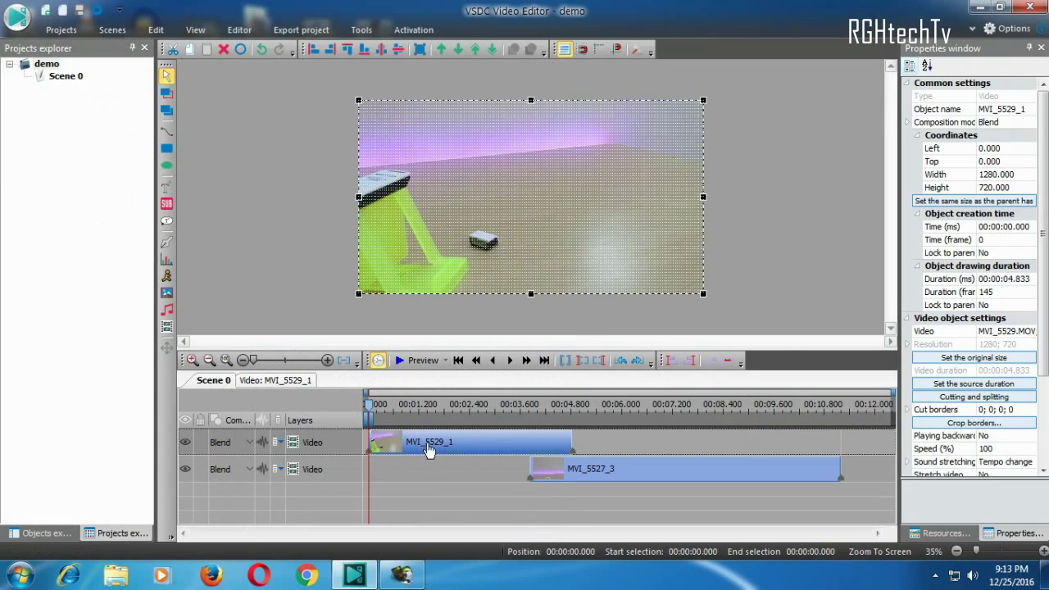
pyautogui.click(233, 31)
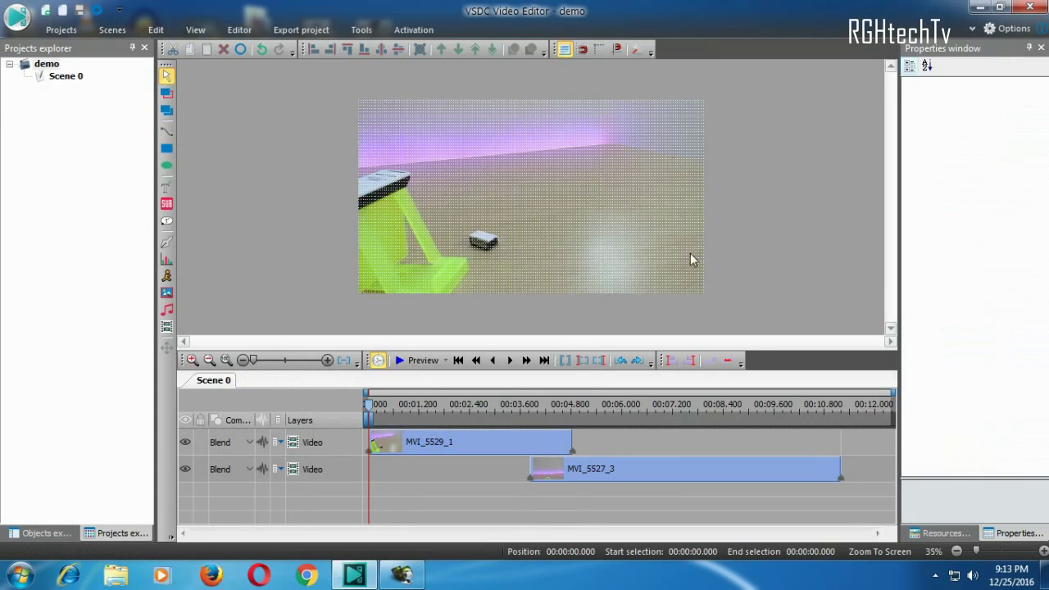
pyautogui.moveTo(486, 455)
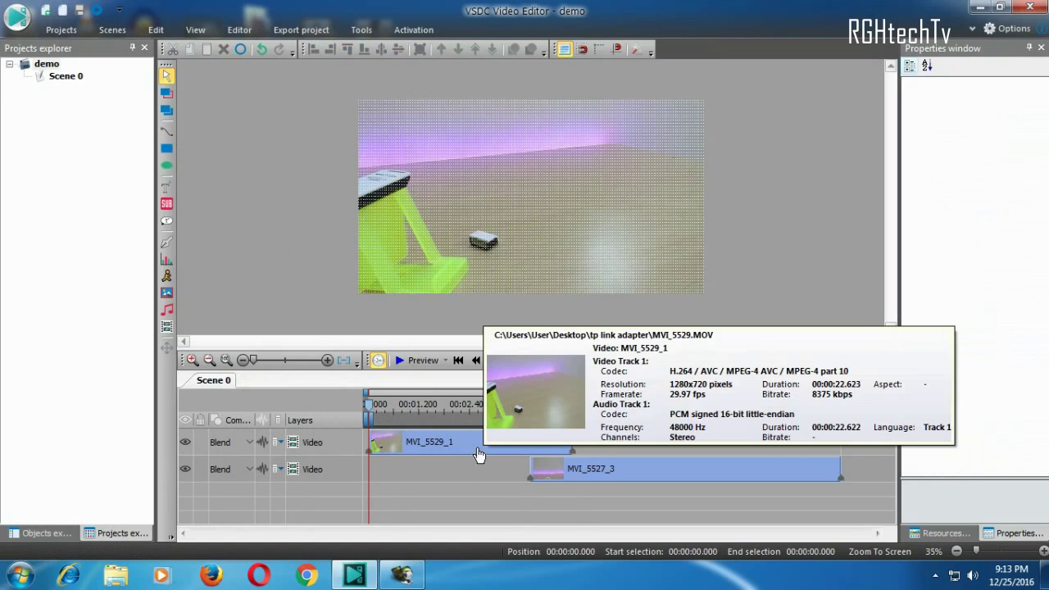
pyautogui.doubleClick(480, 446)
pyautogui.click(210, 380)
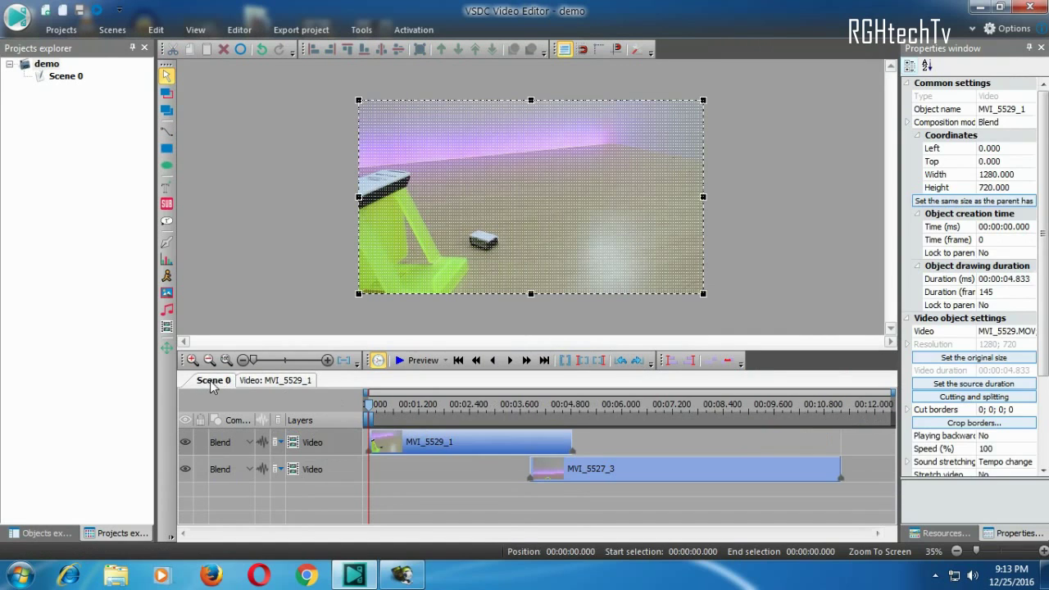
pyautogui.moveTo(580, 472)
pyautogui.moveTo(522, 450)
pyautogui.click(341, 477)
# Apply the Earlybird style from the Instagram quick styles to clip MVI_5529_1
pyautogui.click(344, 451)
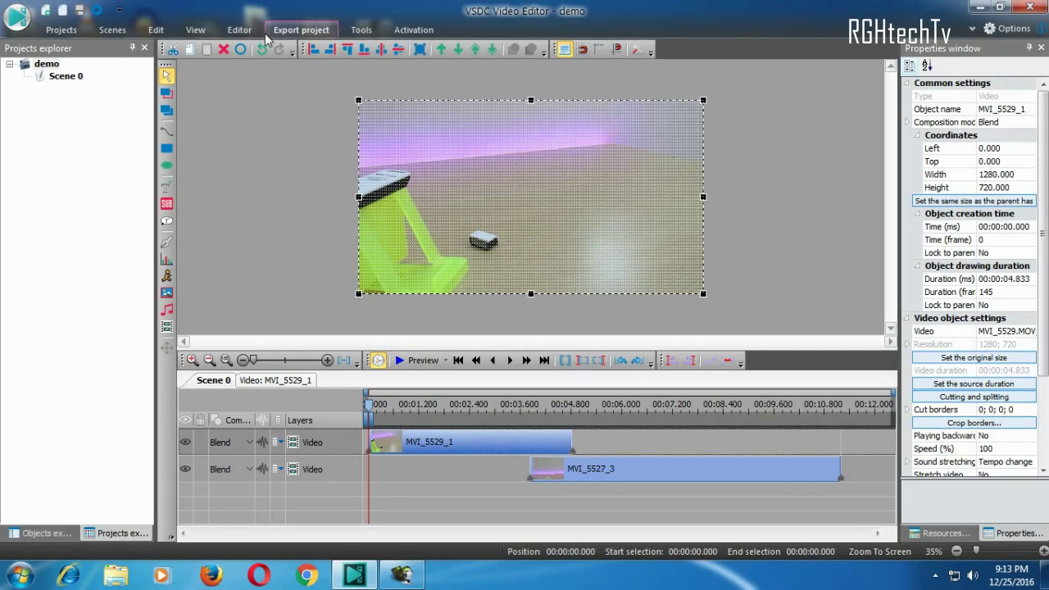
pyautogui.click(240, 29)
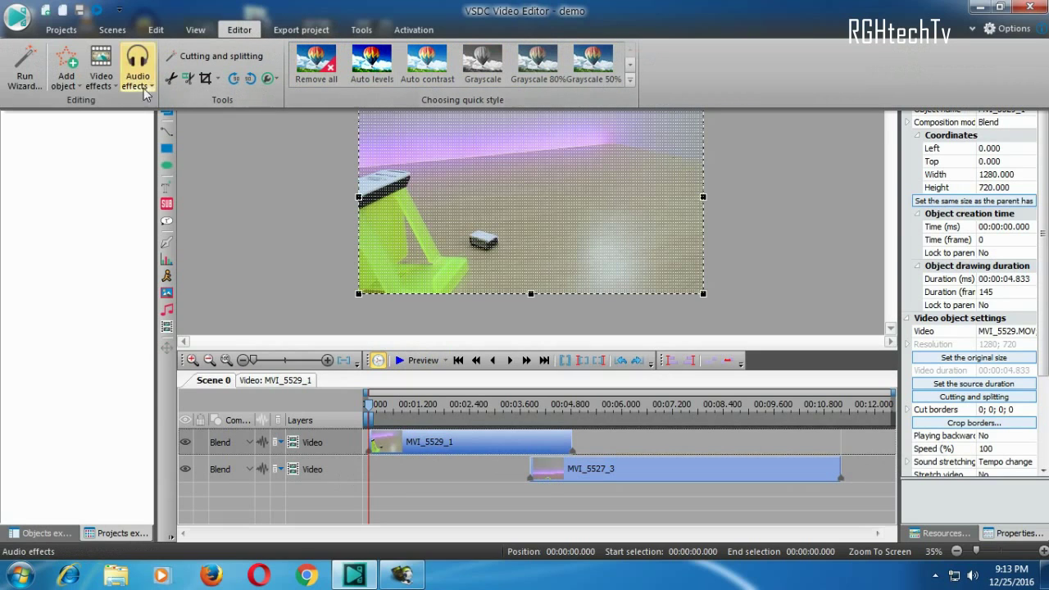
pyautogui.click(101, 70)
pyautogui.moveTo(121, 122)
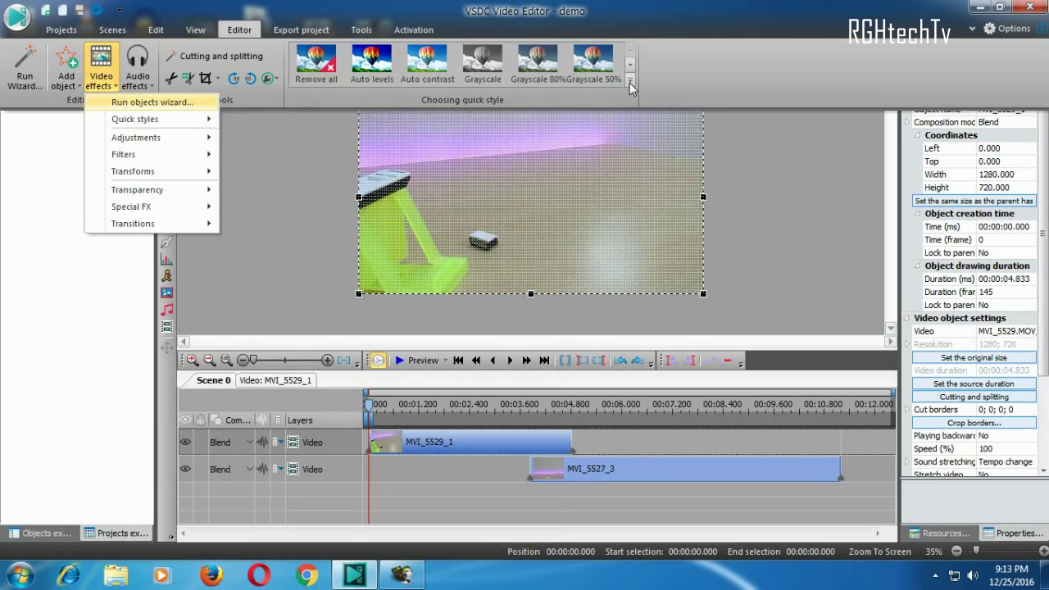
pyautogui.click(630, 82)
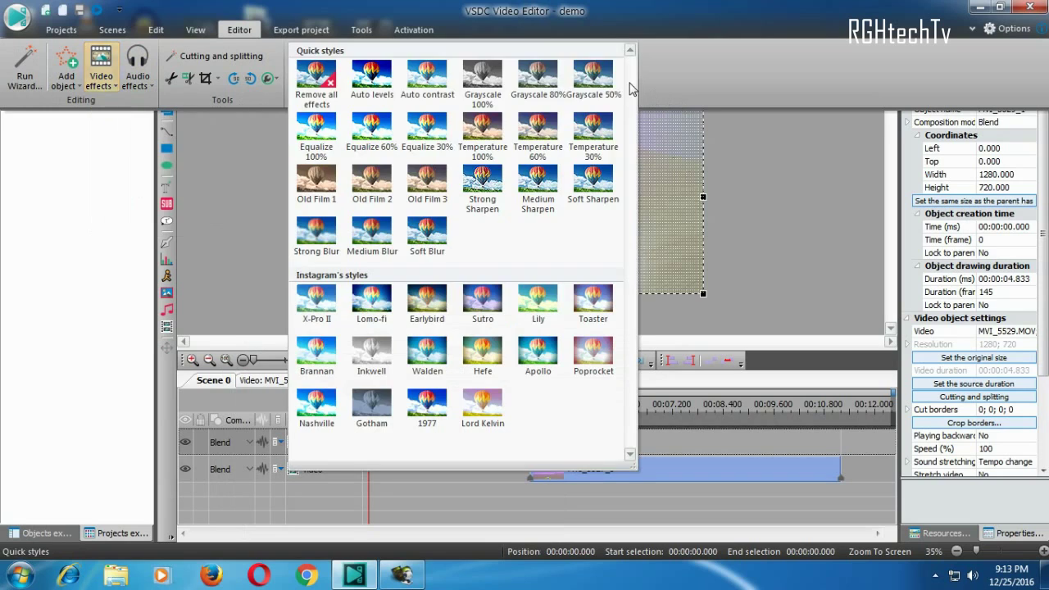
pyautogui.click(442, 311)
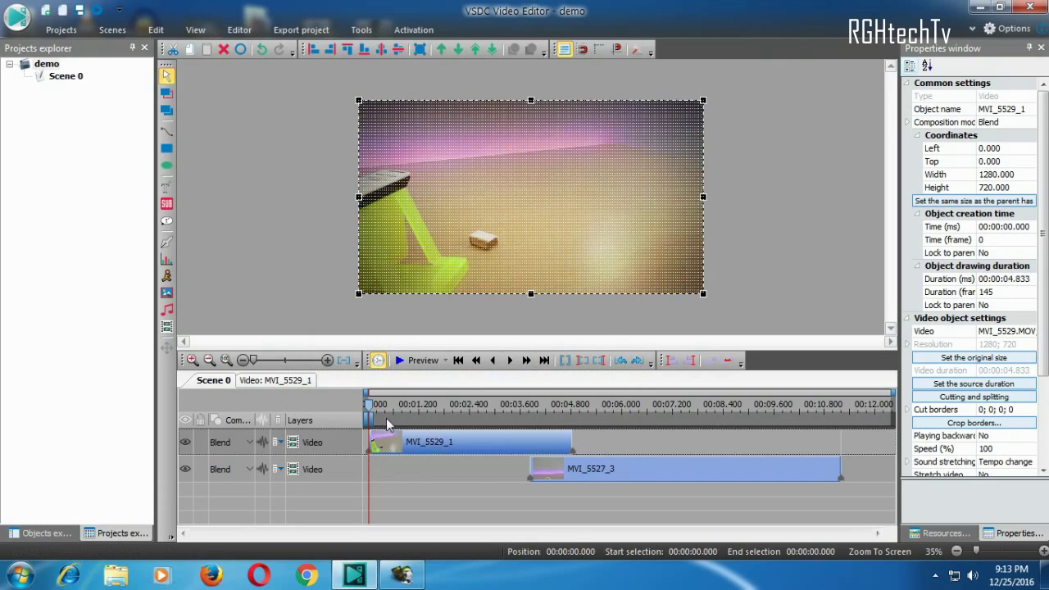
# Go to the export settings of the demo project and choose WMV as the output video format
pyautogui.click(343, 472)
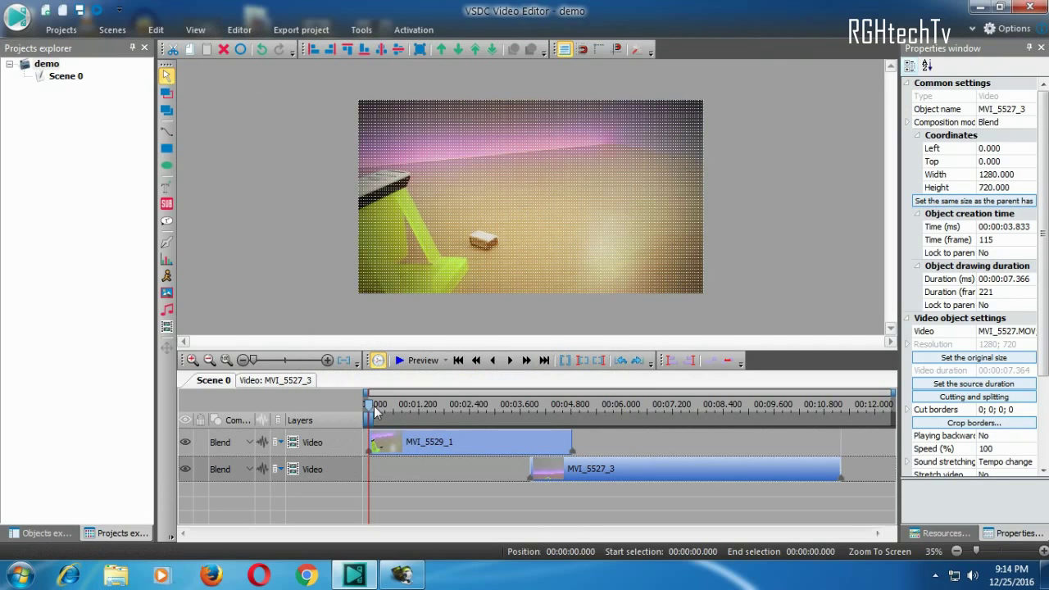
pyautogui.click(749, 253)
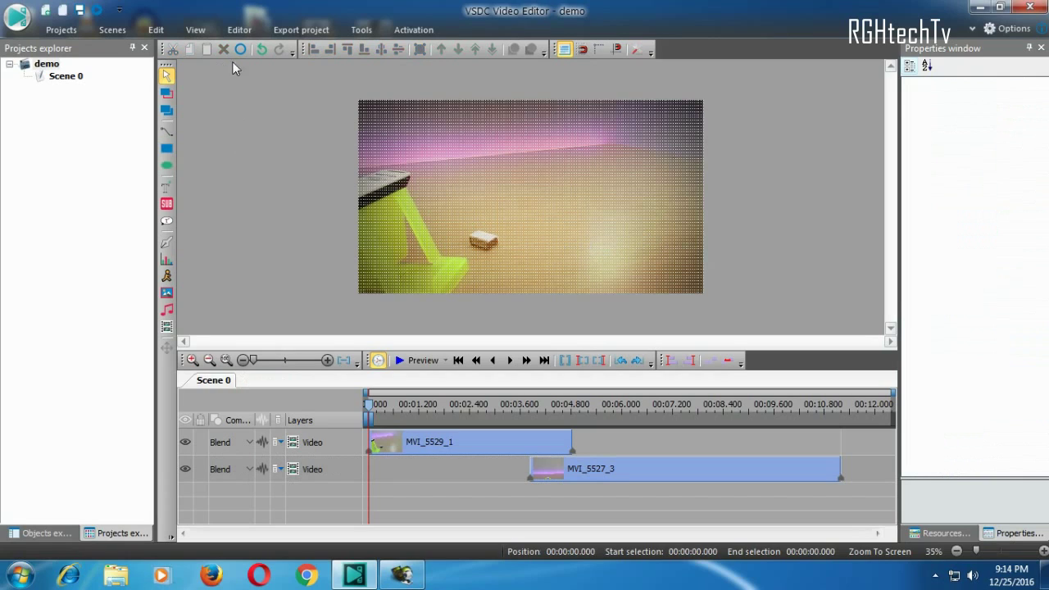
pyautogui.click(300, 29)
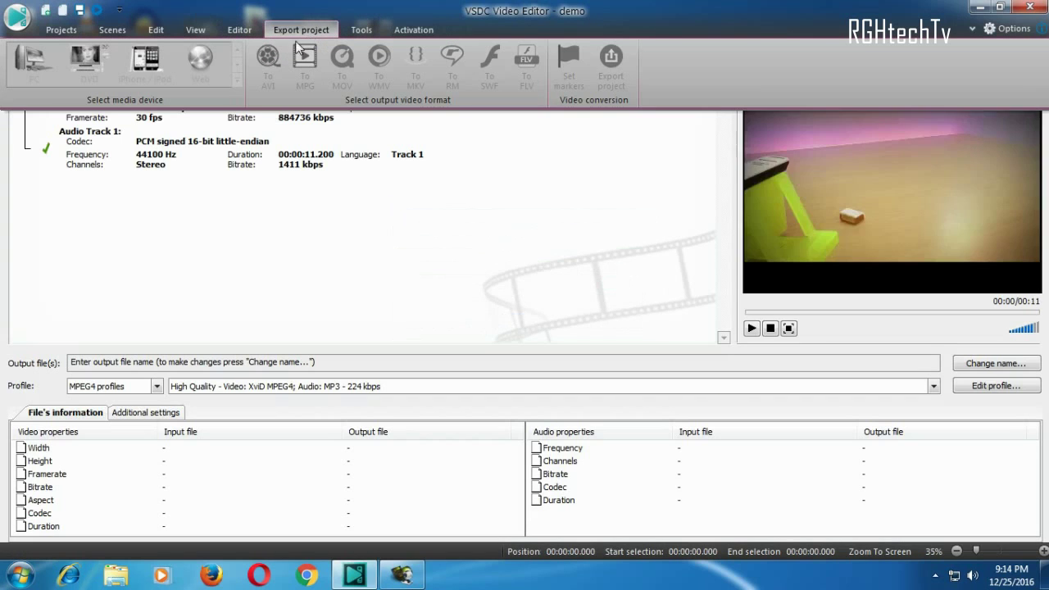
pyautogui.click(261, 269)
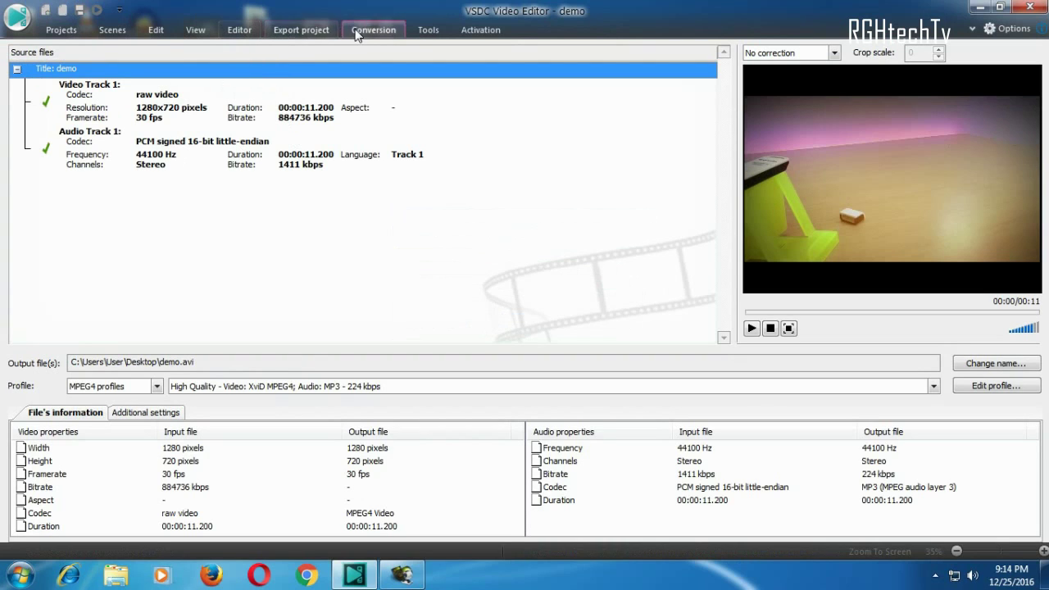
pyautogui.click(302, 33)
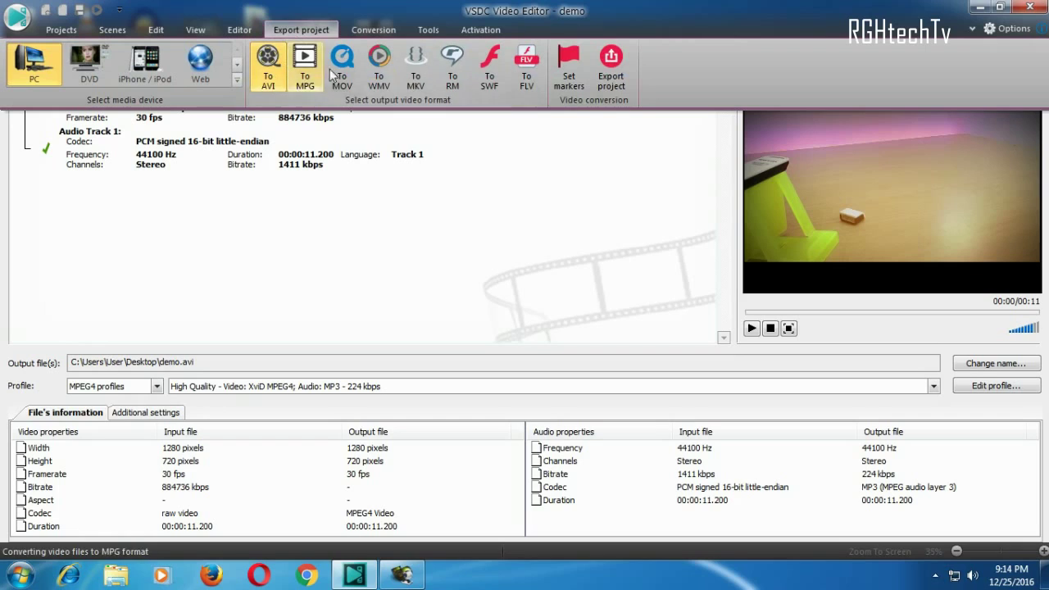
pyautogui.click(388, 81)
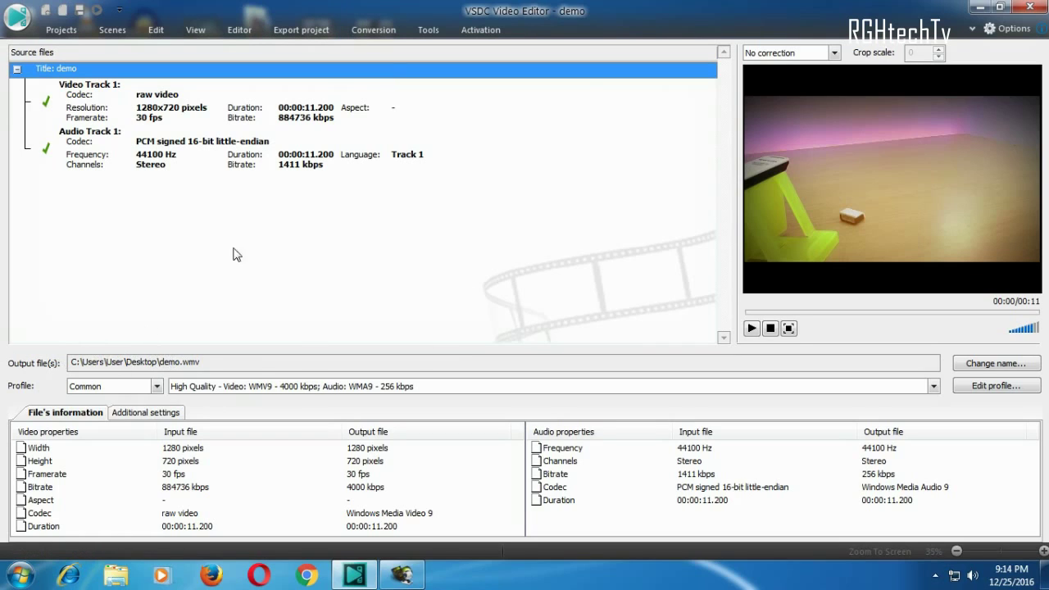
# Turn off the preview during conversion in the video conversion options
pyautogui.click(378, 25)
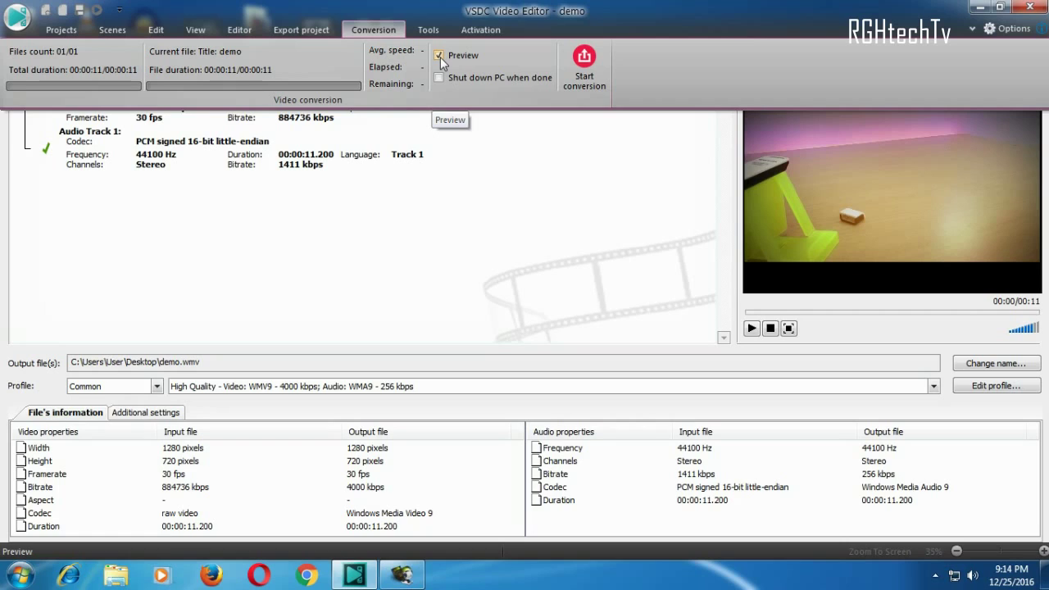
pyautogui.click(395, 36)
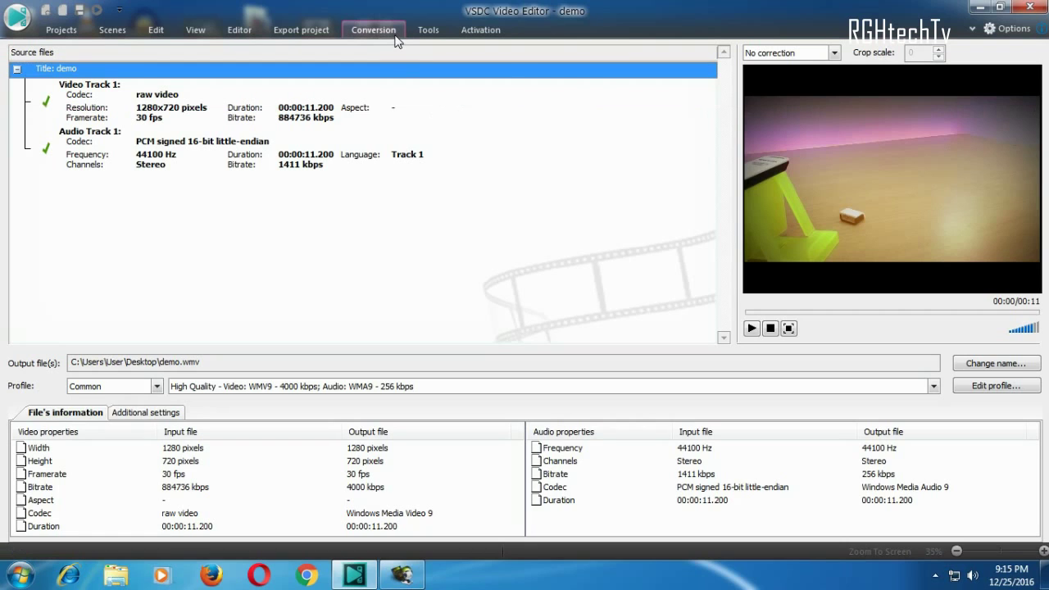
pyautogui.click(392, 33)
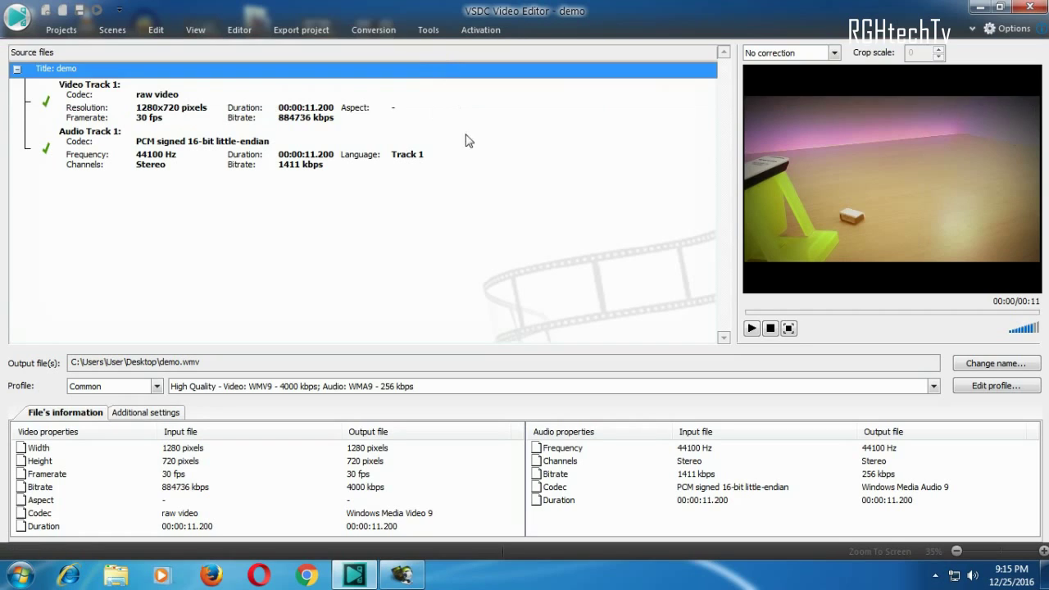
pyautogui.click(393, 37)
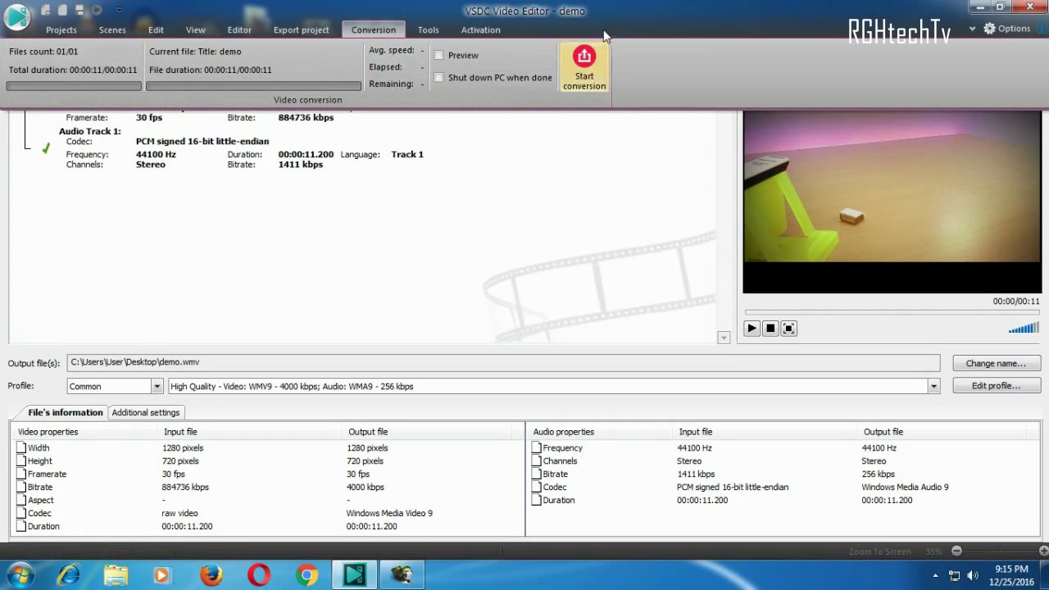
# Convert the project to demo.wmv, continuing without premium features, check the conversion progress and acknowledge its completion
pyautogui.click(589, 70)
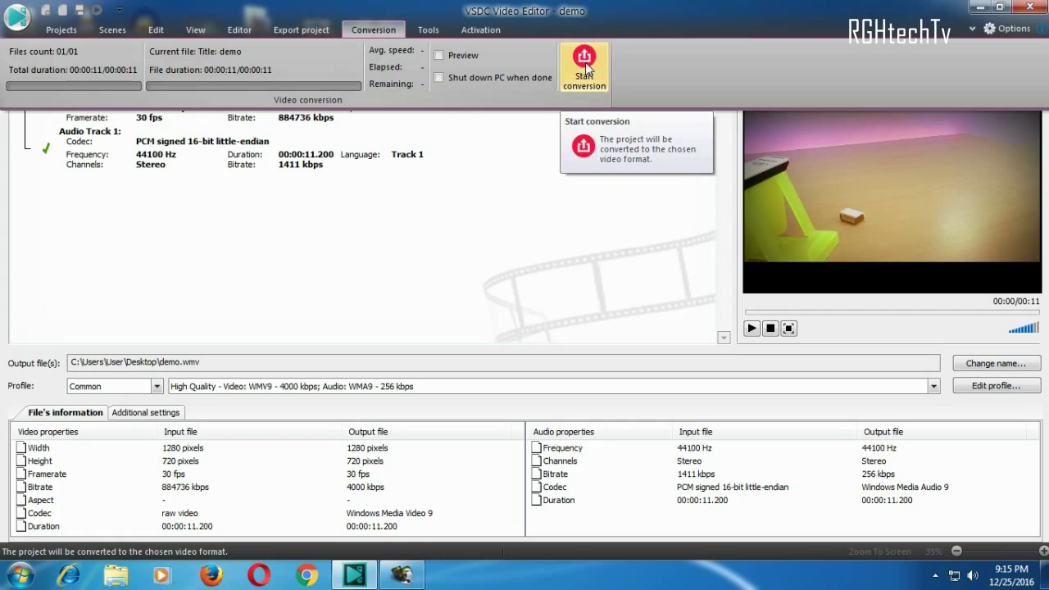
pyautogui.click(584, 69)
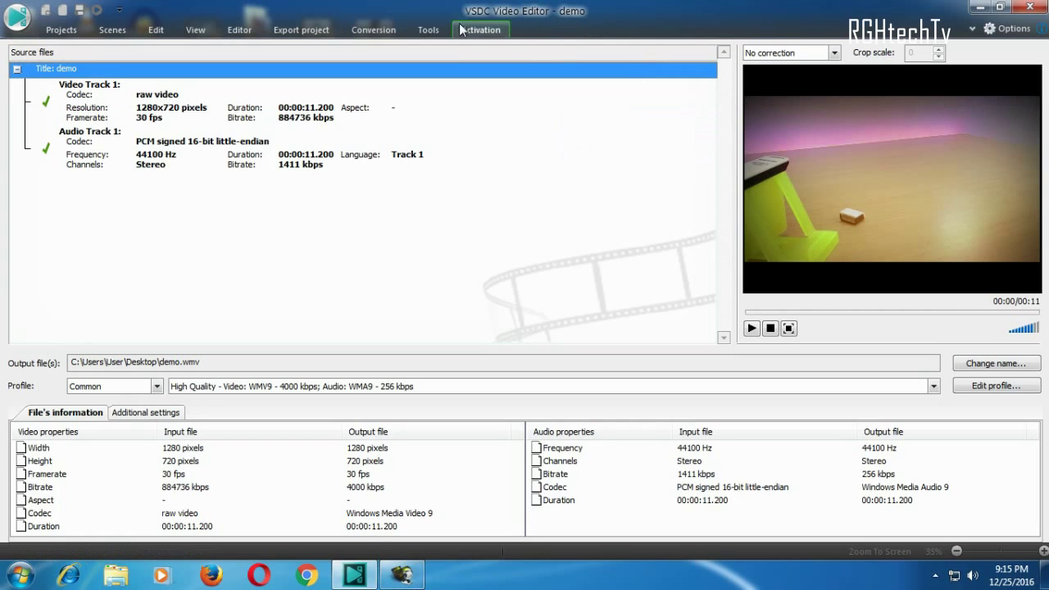
pyautogui.click(374, 29)
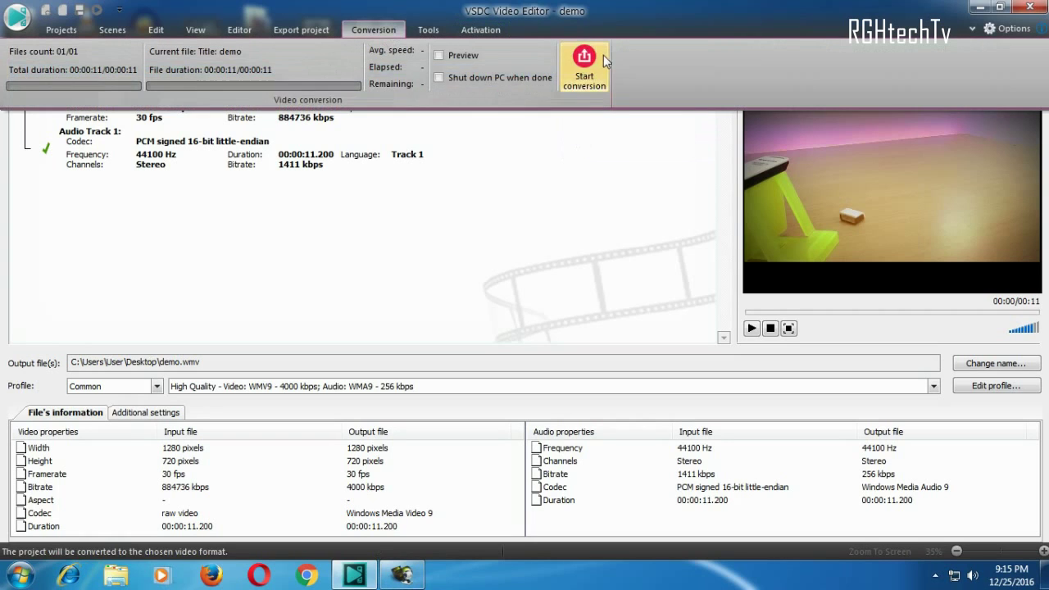
pyautogui.click(584, 69)
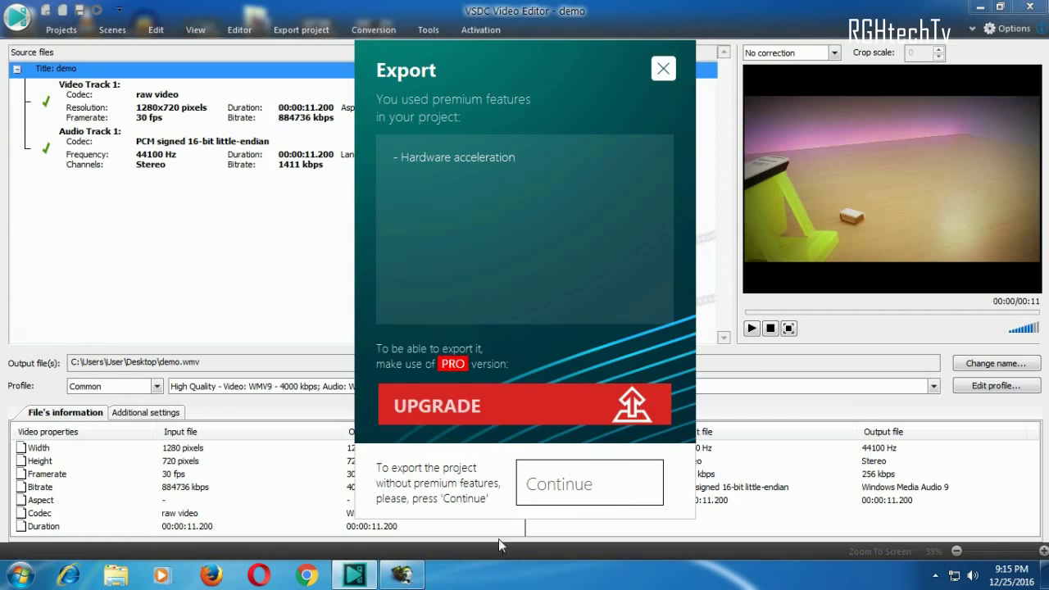
pyautogui.click(623, 494)
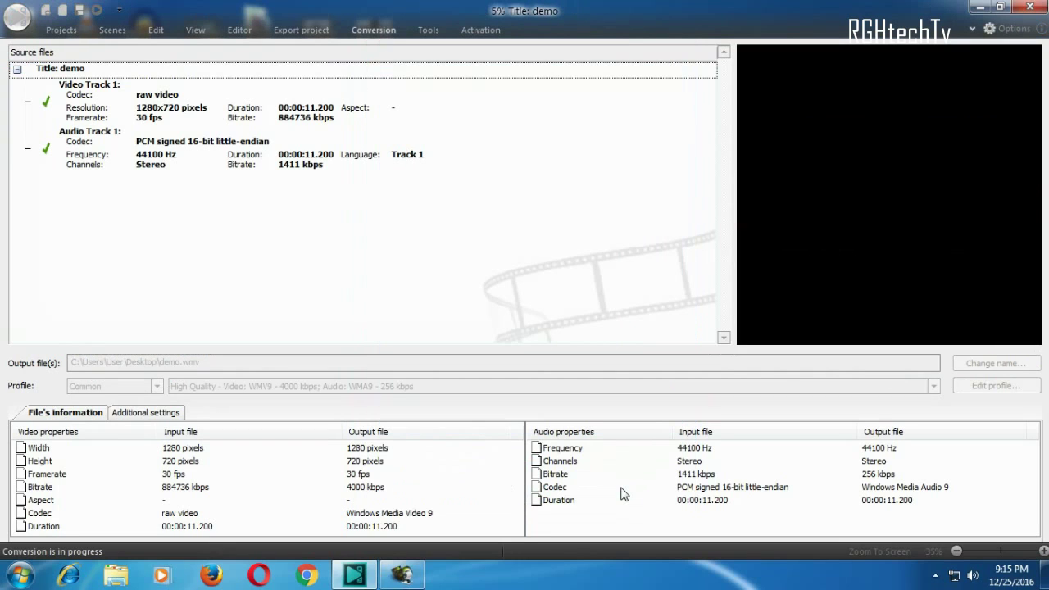
pyautogui.click(385, 31)
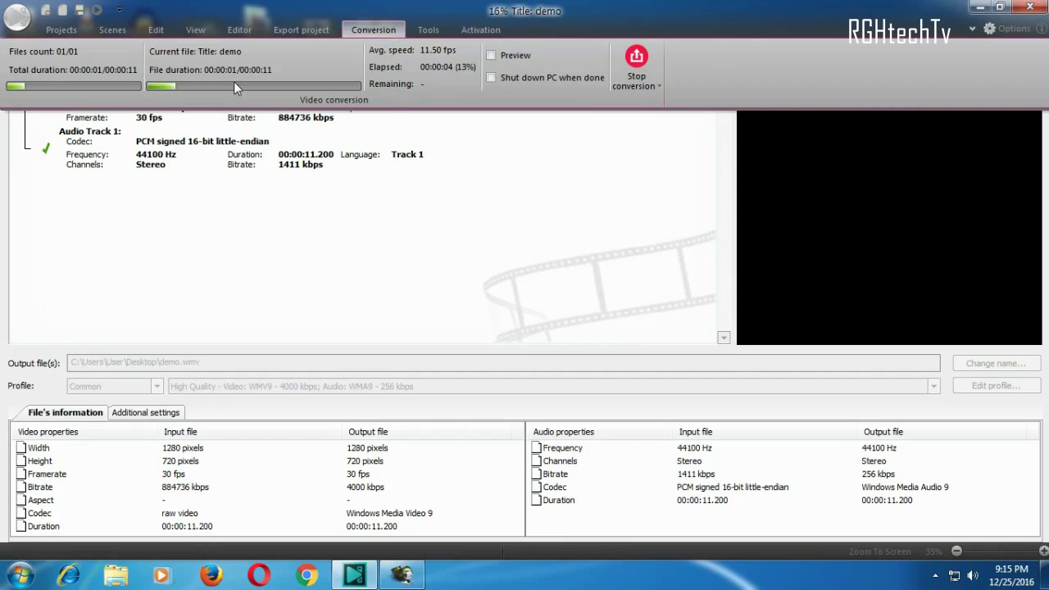
pyautogui.click(574, 201)
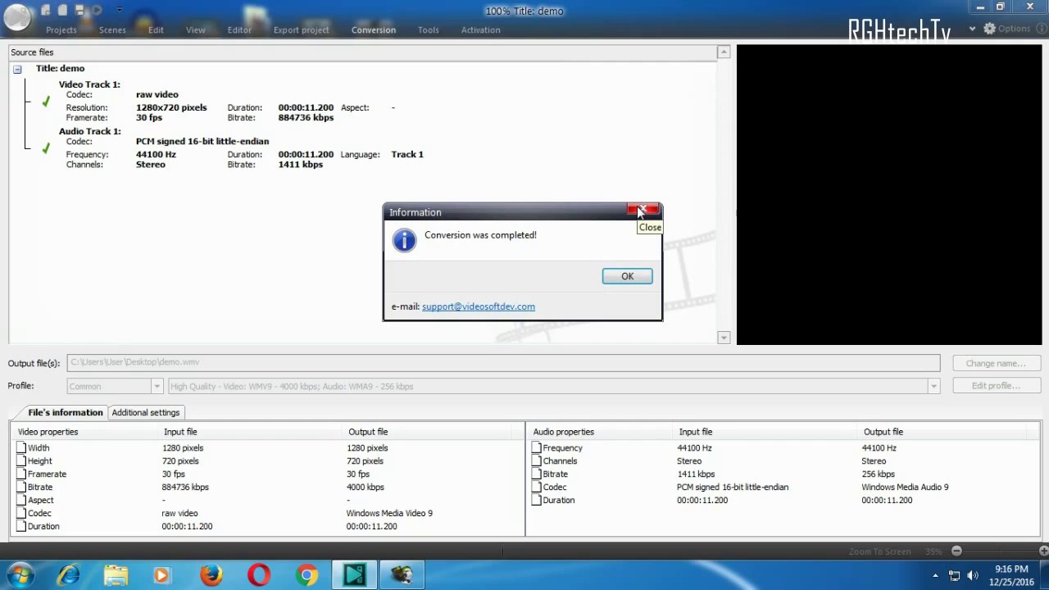
pyautogui.click(644, 279)
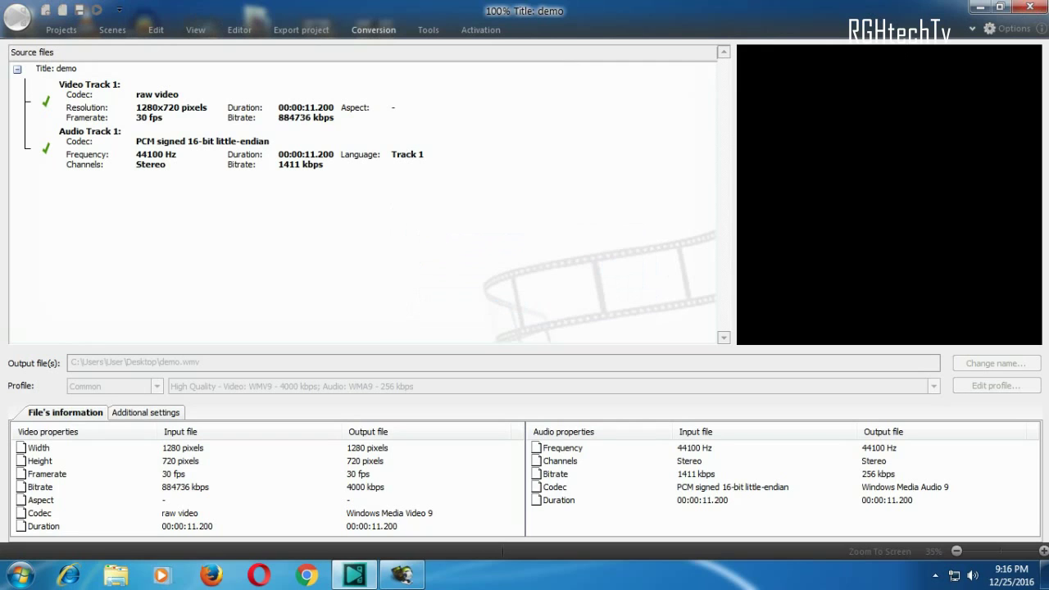
# Close the video editor and save the changes to the demo project
pyautogui.click(1034, 7)
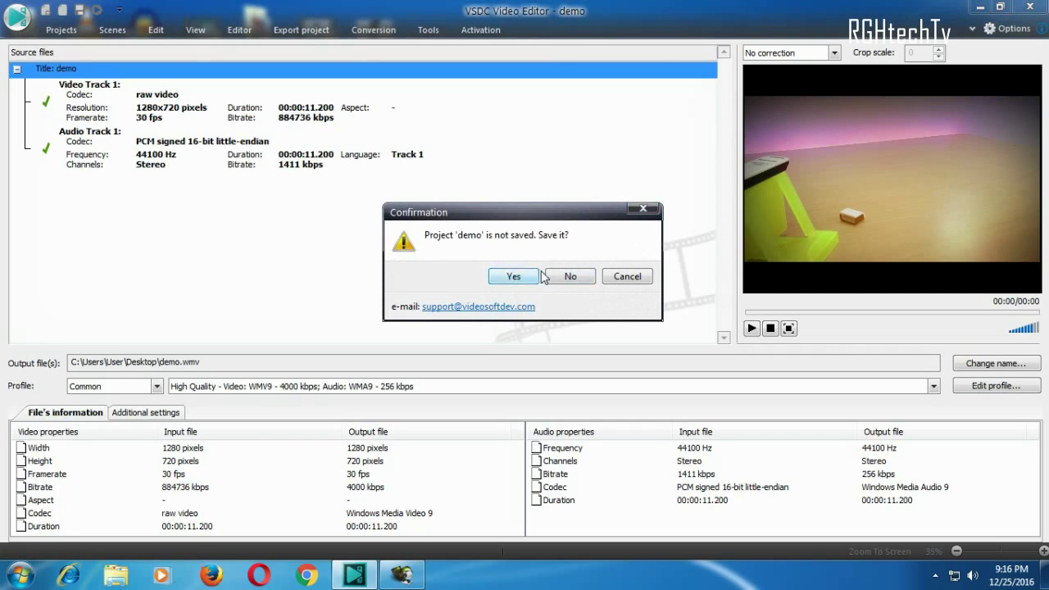
pyautogui.click(514, 277)
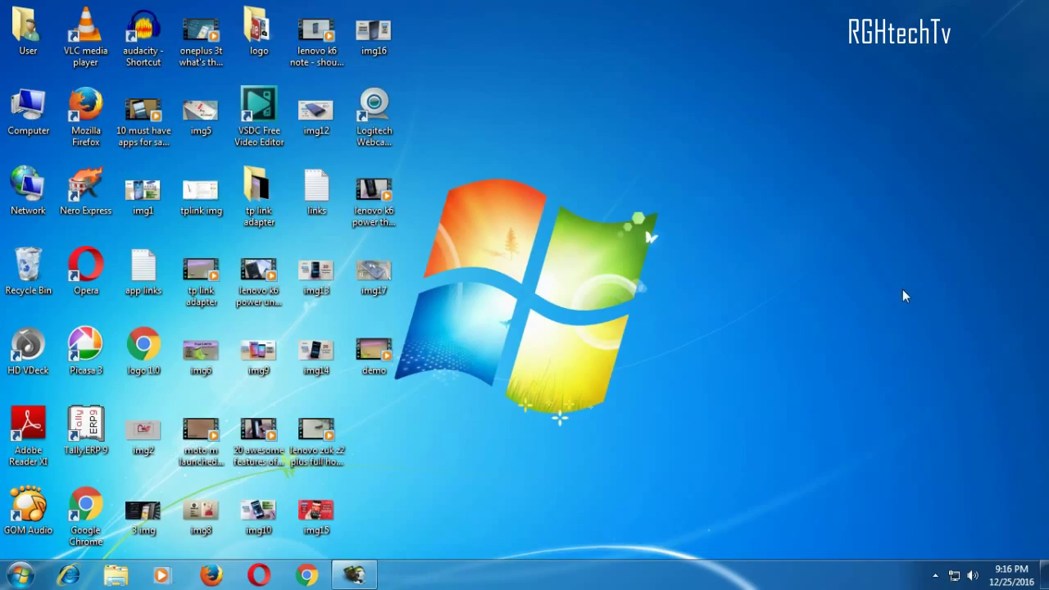